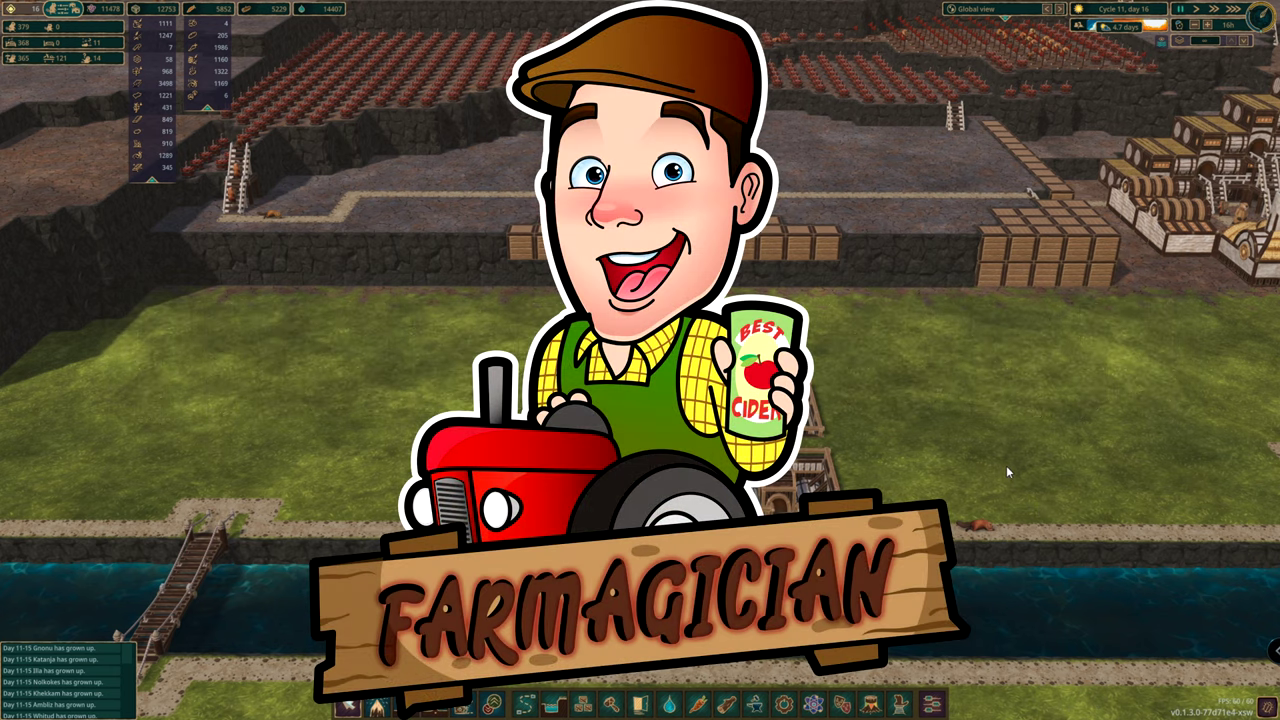
Step: Zoom and pan across the colony toward the river and the underground warehouse field
{"action": "scroll", "coordinate": [1005, 464], "scroll_direction": "up", "scroll_amount": 2}
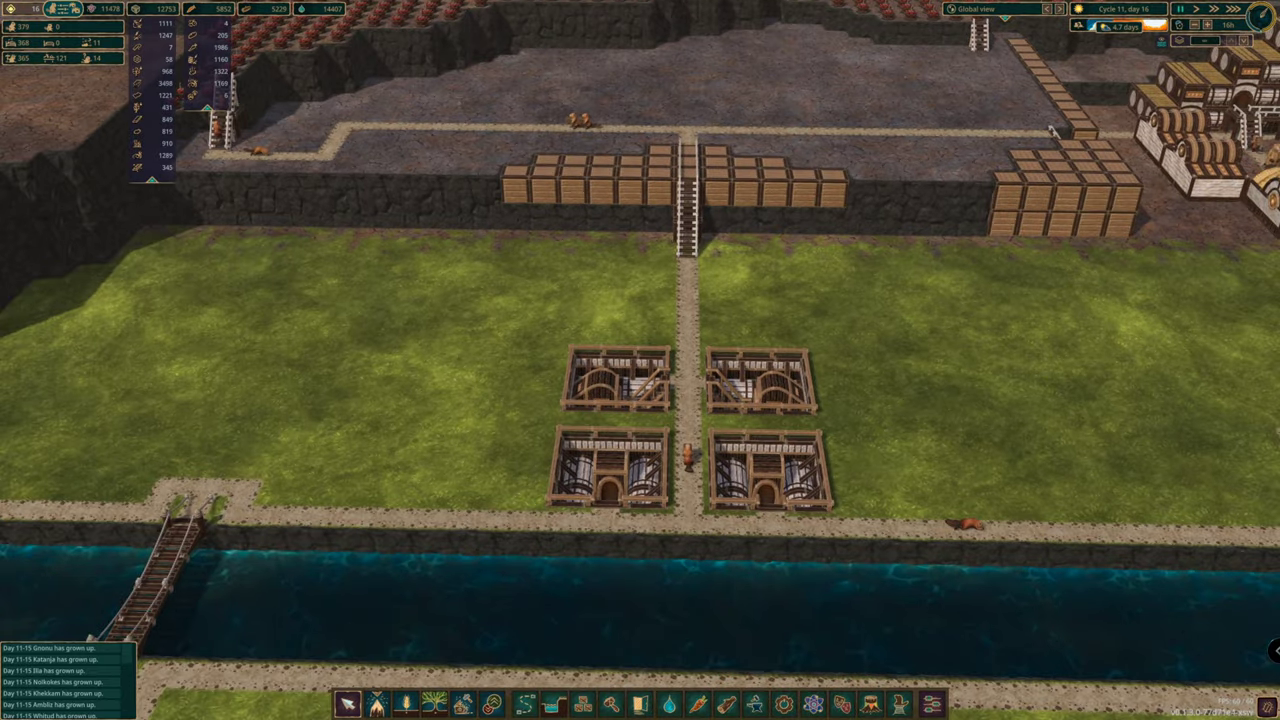
{"action": "scroll", "coordinate": [641, 365], "scroll_direction": "up", "scroll_amount": 3}
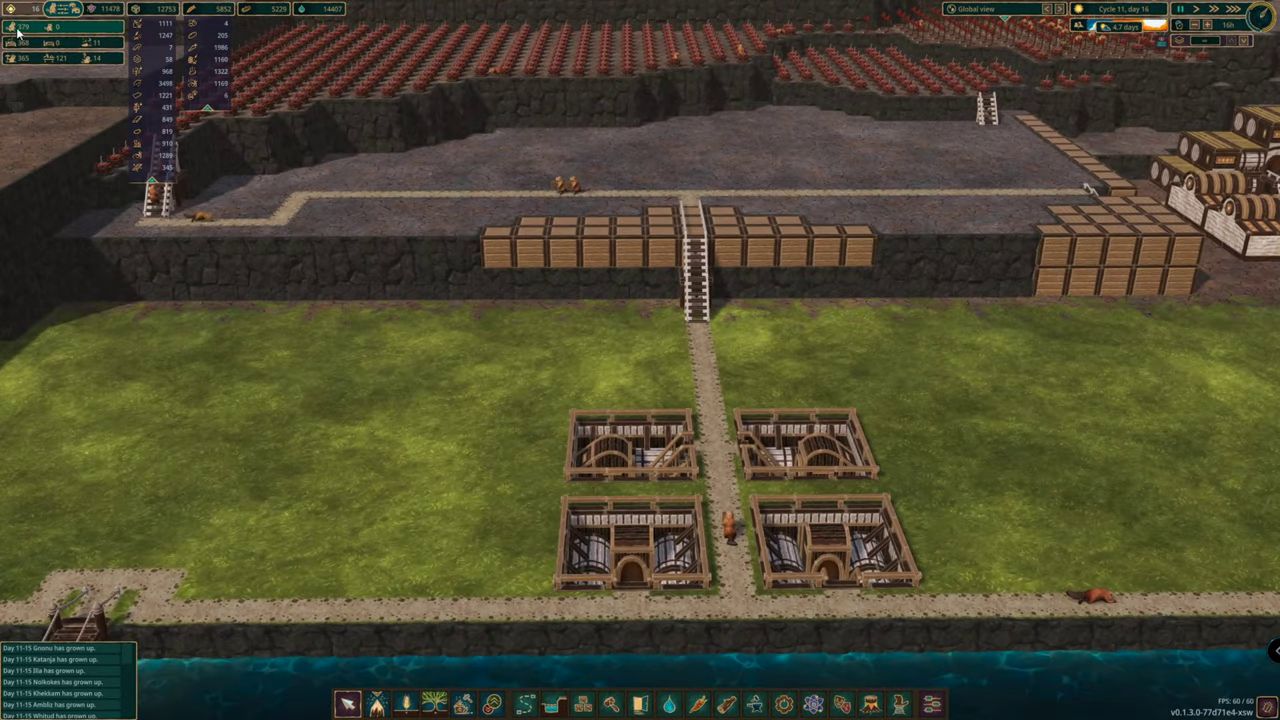
{"action": "scroll", "coordinate": [942, 428], "scroll_direction": "down", "scroll_amount": 3}
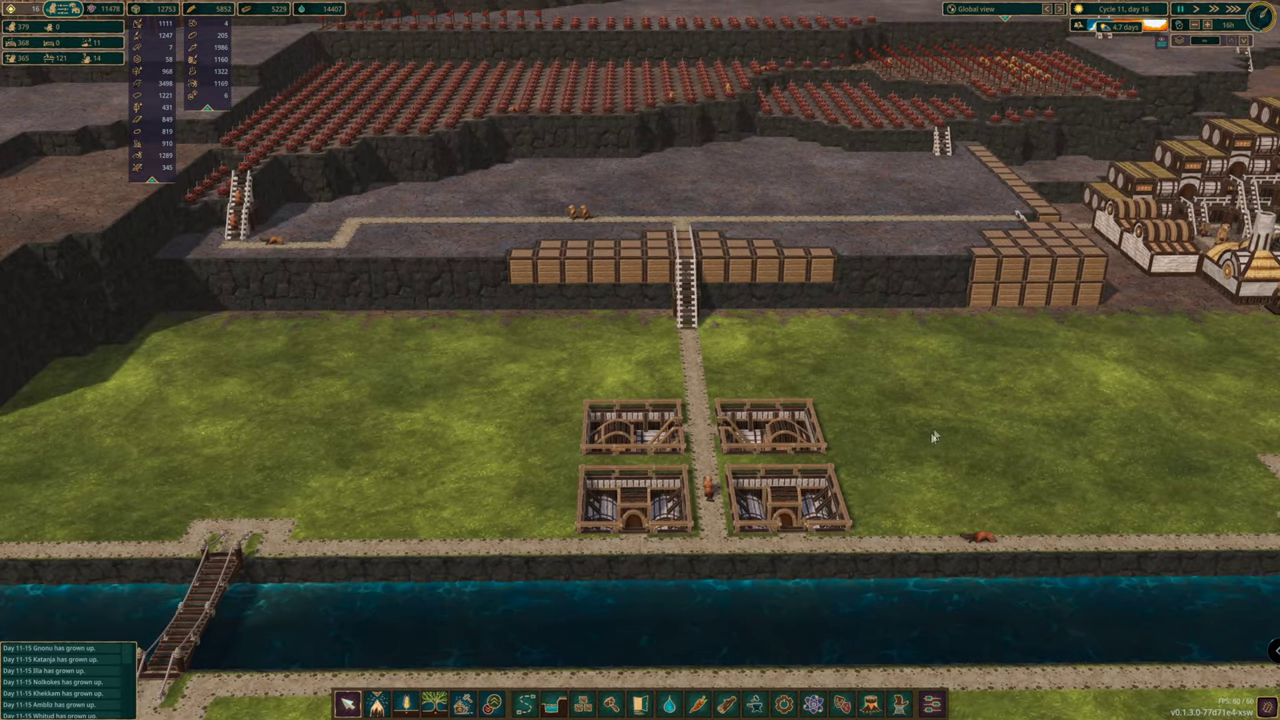
{"action": "scroll", "coordinate": [941, 493], "scroll_direction": "up", "scroll_amount": 1}
{"action": "key", "text": "d"}
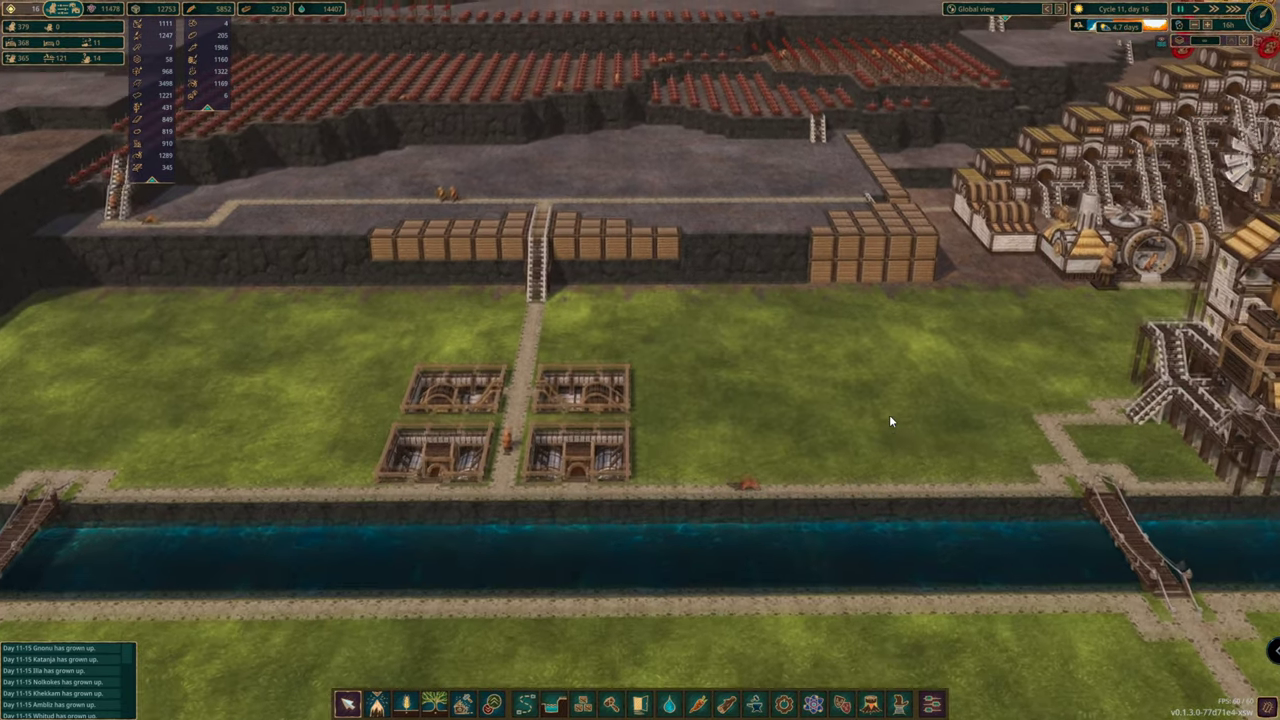
{"action": "scroll", "coordinate": [890, 421], "scroll_direction": "up", "scroll_amount": 2}
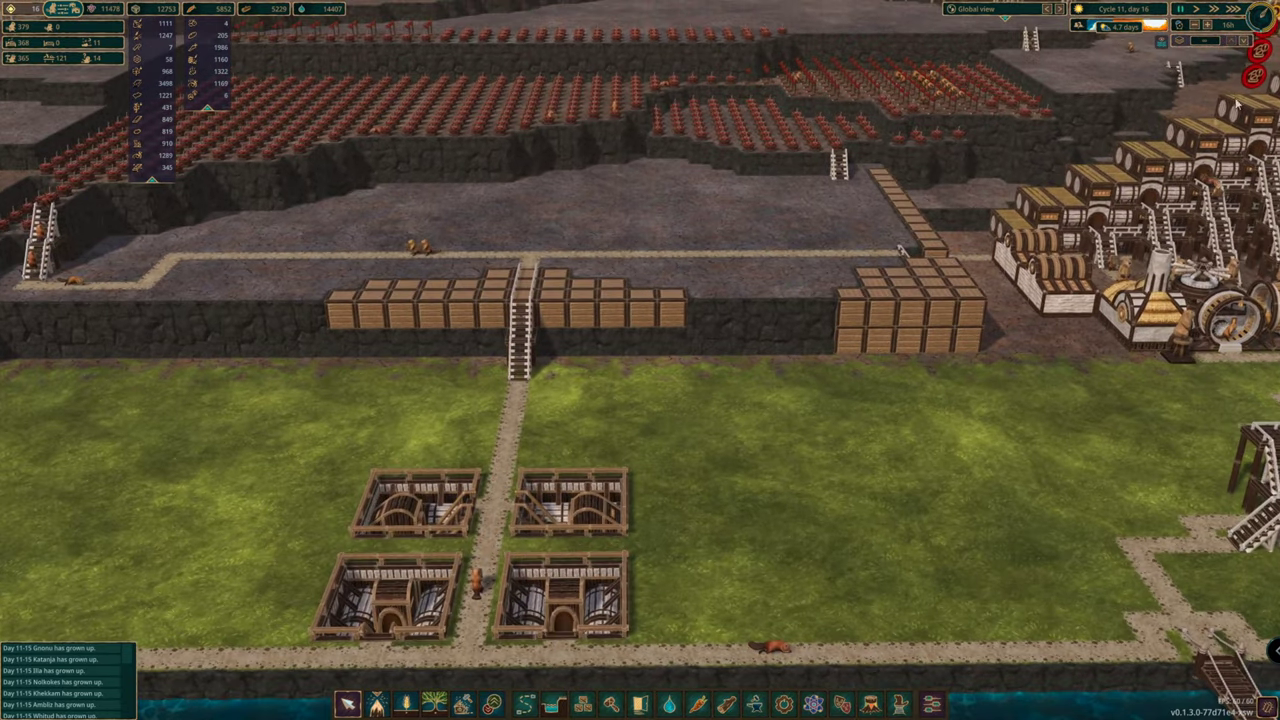
{"action": "scroll", "coordinate": [1225, 75], "scroll_direction": "up", "scroll_amount": 1}
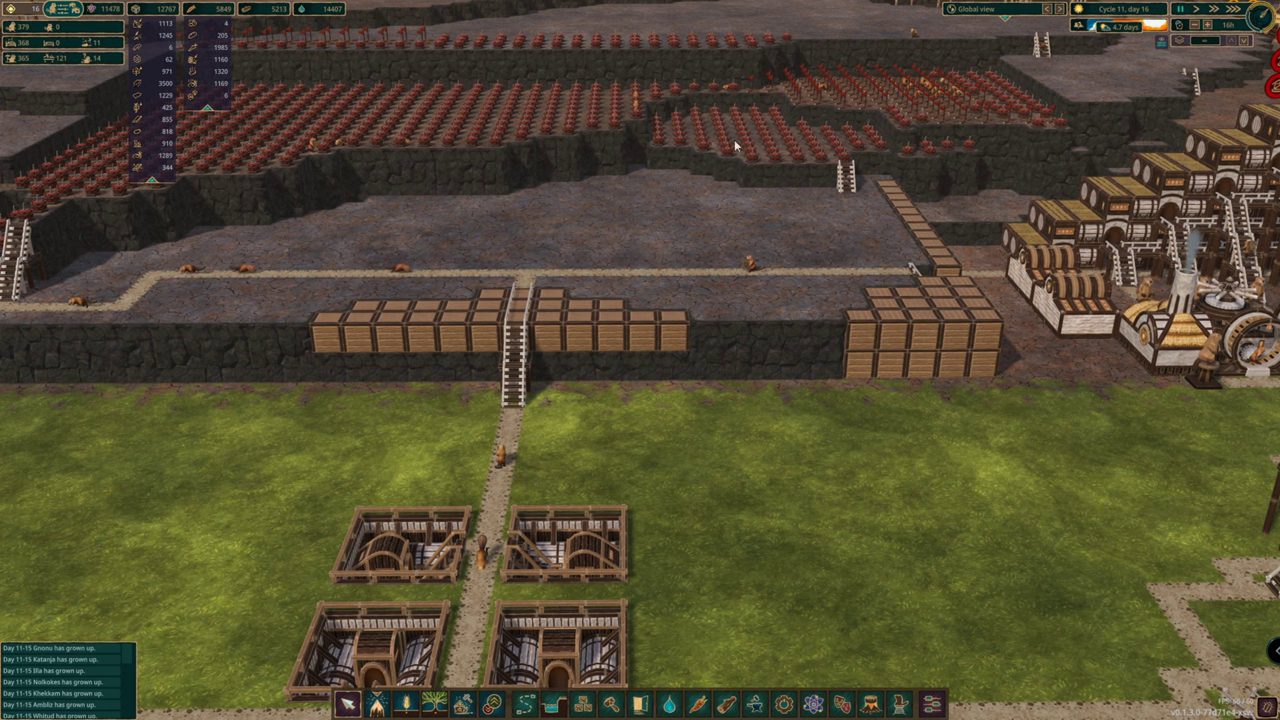
{"action": "key", "text": "s"}
{"action": "key", "text": "a"}
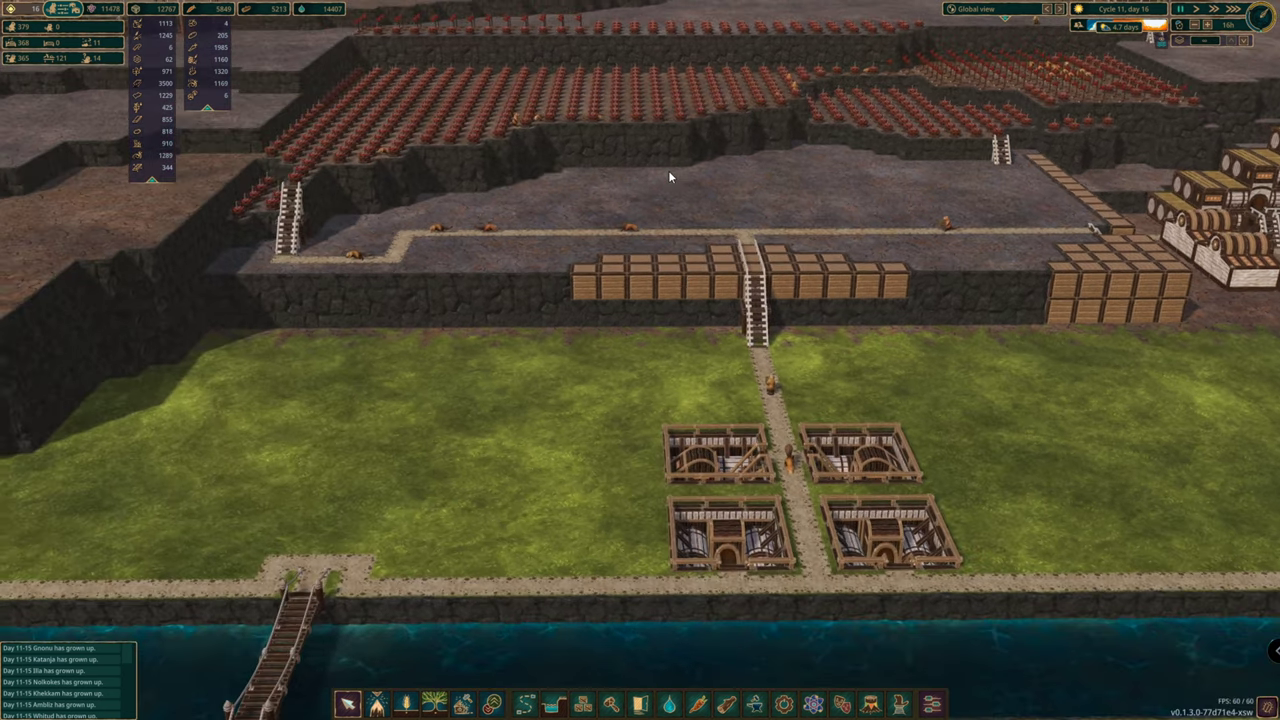
{"action": "scroll", "coordinate": [690, 185], "scroll_direction": "up", "scroll_amount": 2}
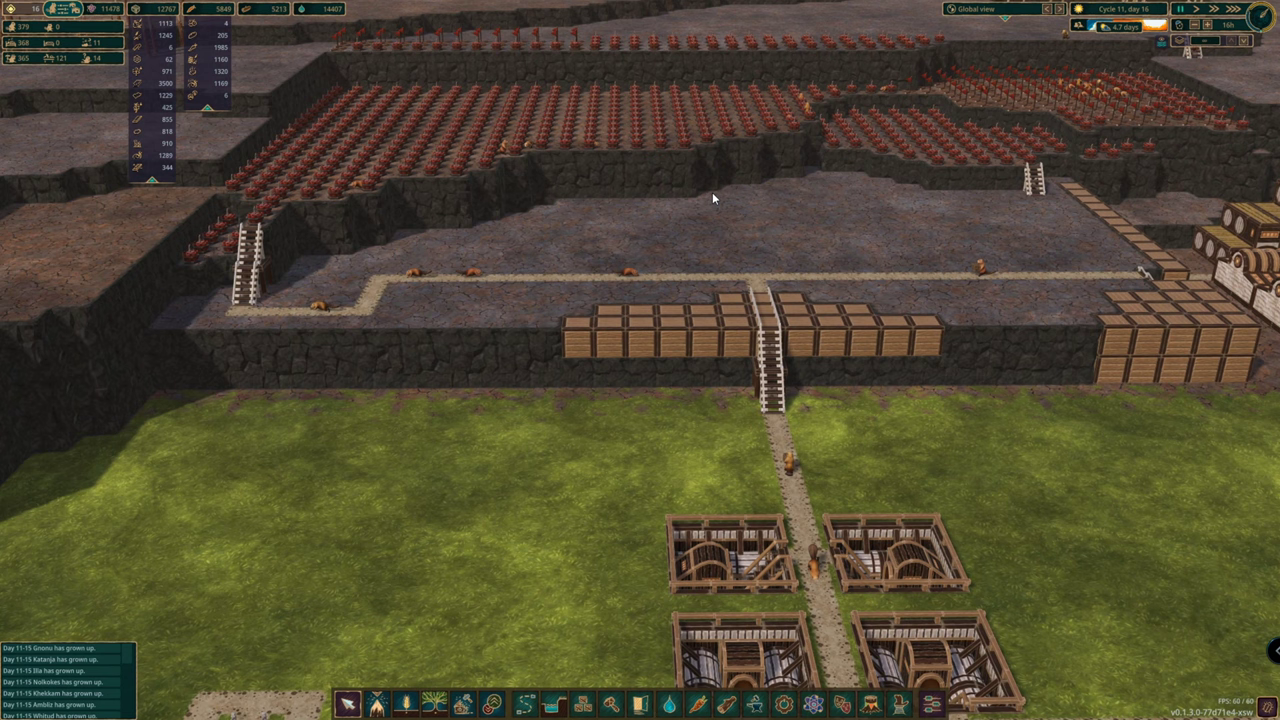
{"action": "scroll", "coordinate": [712, 197], "scroll_direction": "down", "scroll_amount": 1}
{"action": "scroll", "coordinate": [800, 217], "scroll_direction": "down", "scroll_amount": 2}
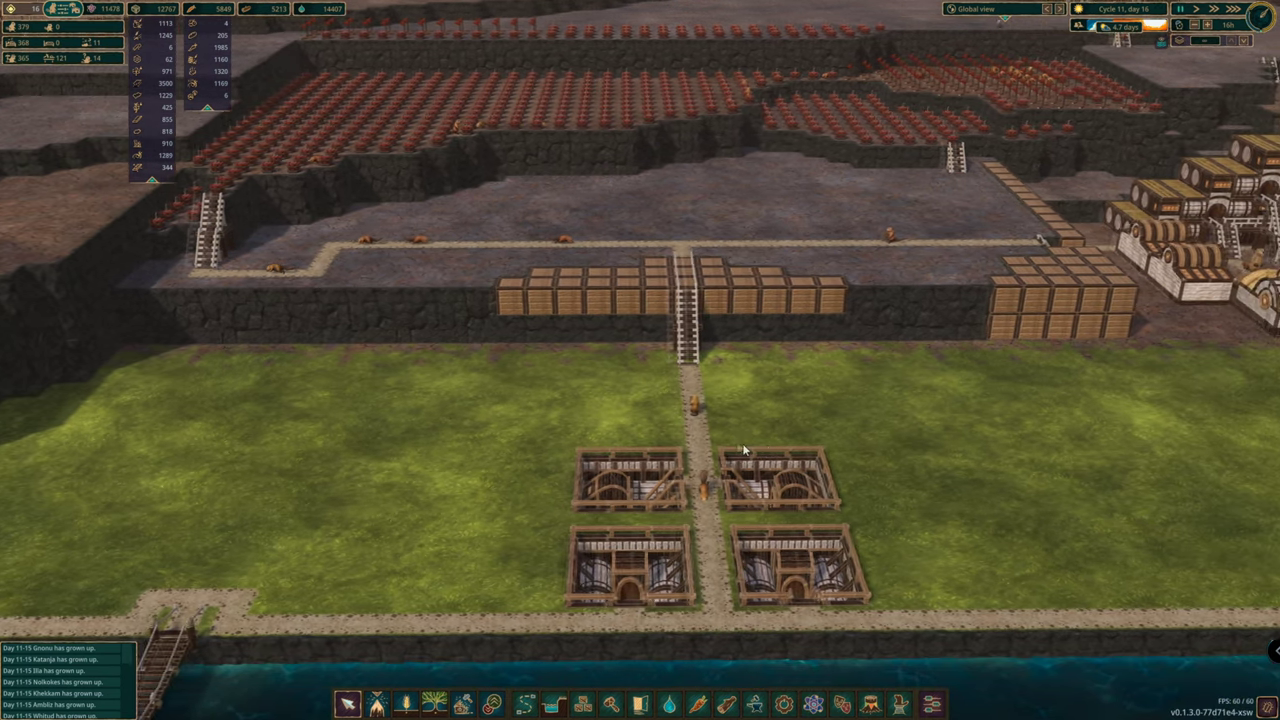
{"action": "key", "text": "d"}
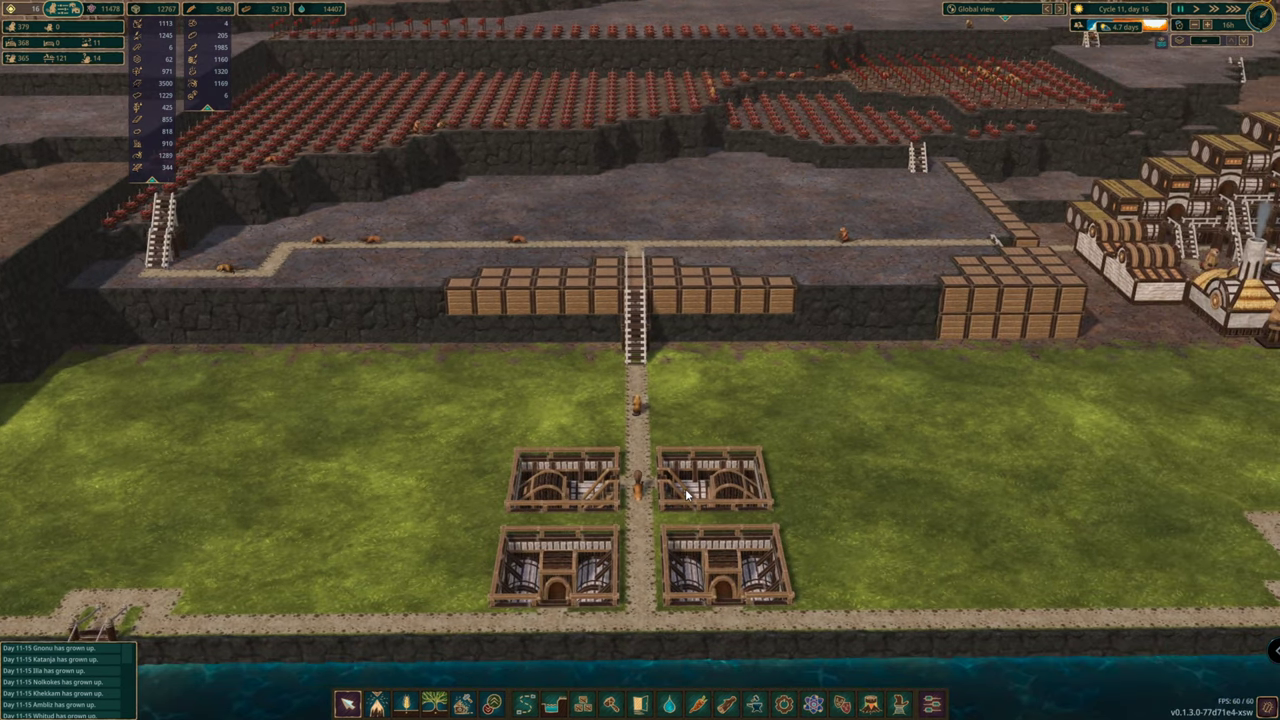
Step: Inspect each of the four underground warehouses, showing 0 / 4000 storage
{"action": "left_click", "coordinate": [685, 488]}
{"action": "left_click", "coordinate": [706, 480]}
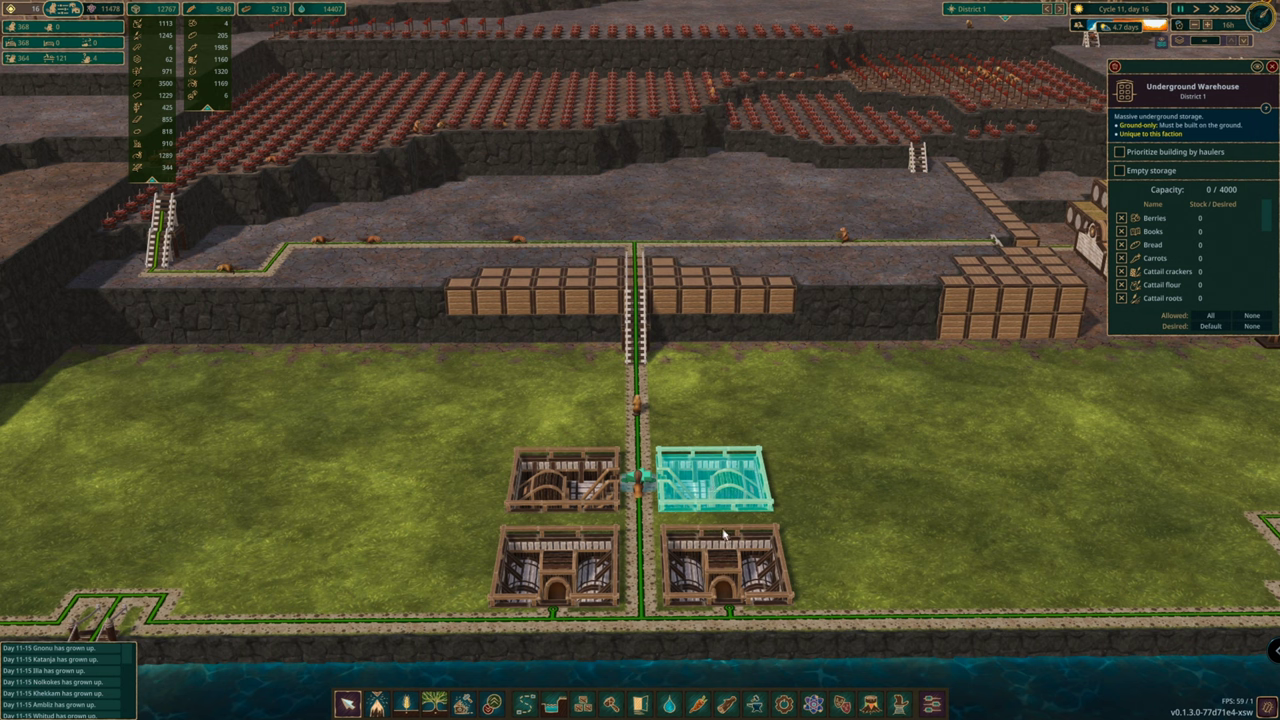
{"action": "left_click", "coordinate": [695, 562]}
{"action": "left_click", "coordinate": [610, 568]}
{"action": "left_click", "coordinate": [599, 491]}
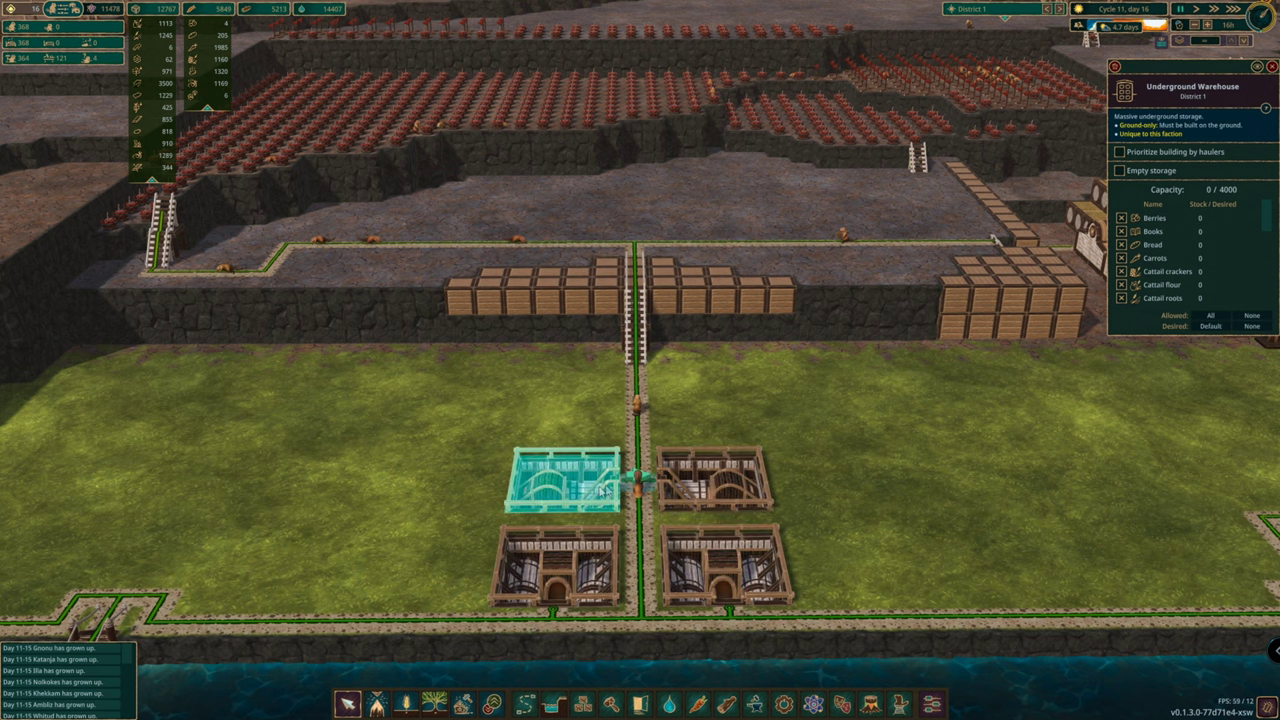
{"action": "left_click", "coordinate": [702, 490]}
{"action": "left_click", "coordinate": [734, 571]}
{"action": "left_click", "coordinate": [582, 573]}
{"action": "left_click", "coordinate": [582, 484]}
Step: Pan over the town to the tank fields and back to the warehouse field
{"action": "scroll", "coordinate": [584, 480], "scroll_direction": "down", "scroll_amount": 5}
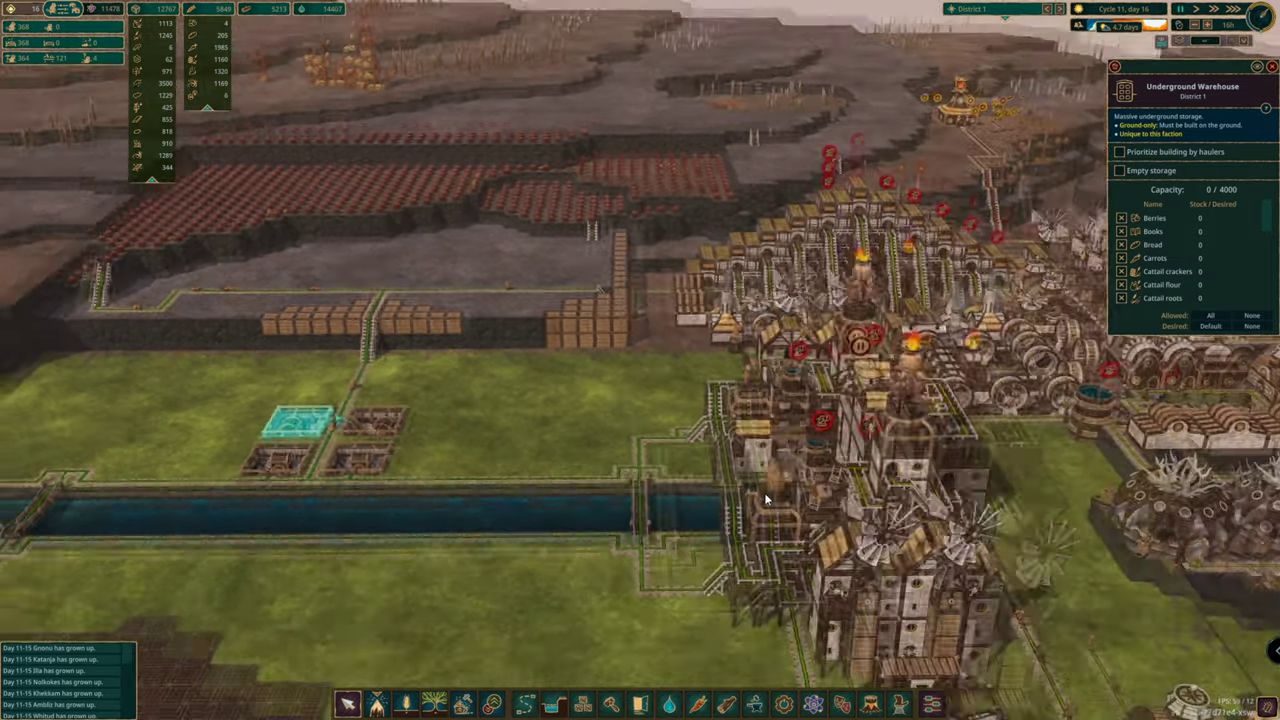
{"action": "key", "text": "d"}
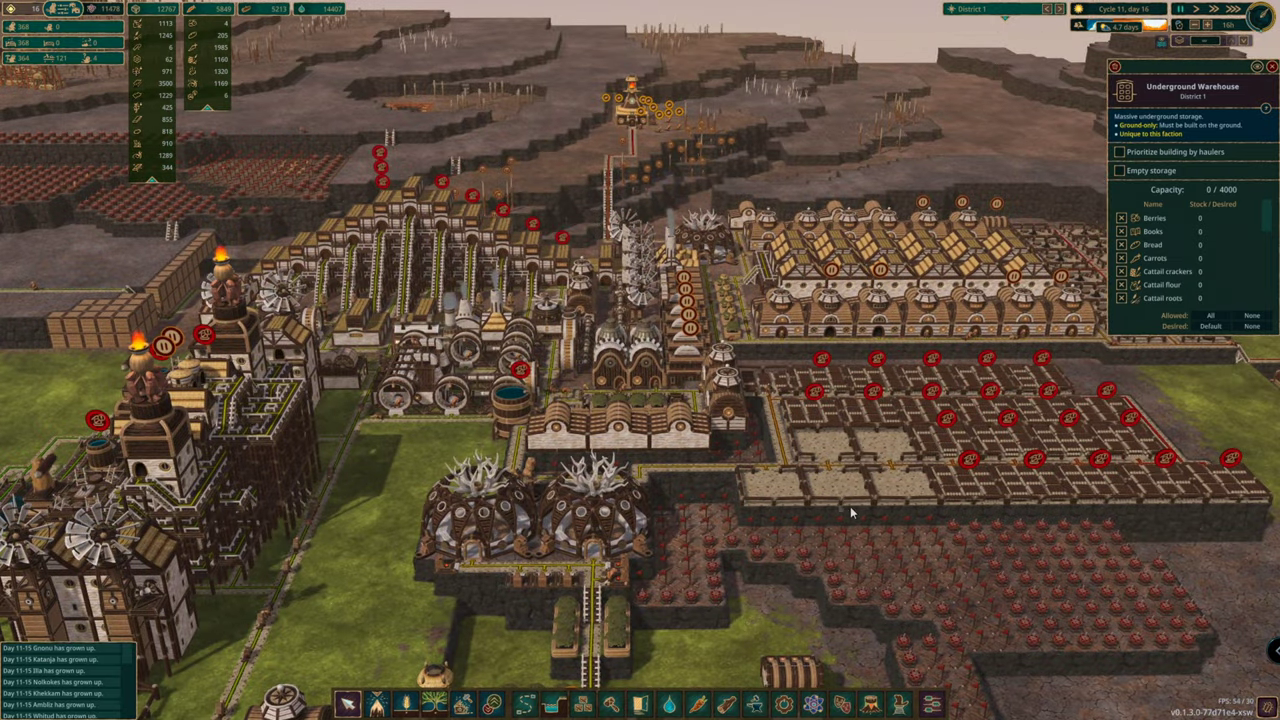
{"action": "key", "text": "d"}
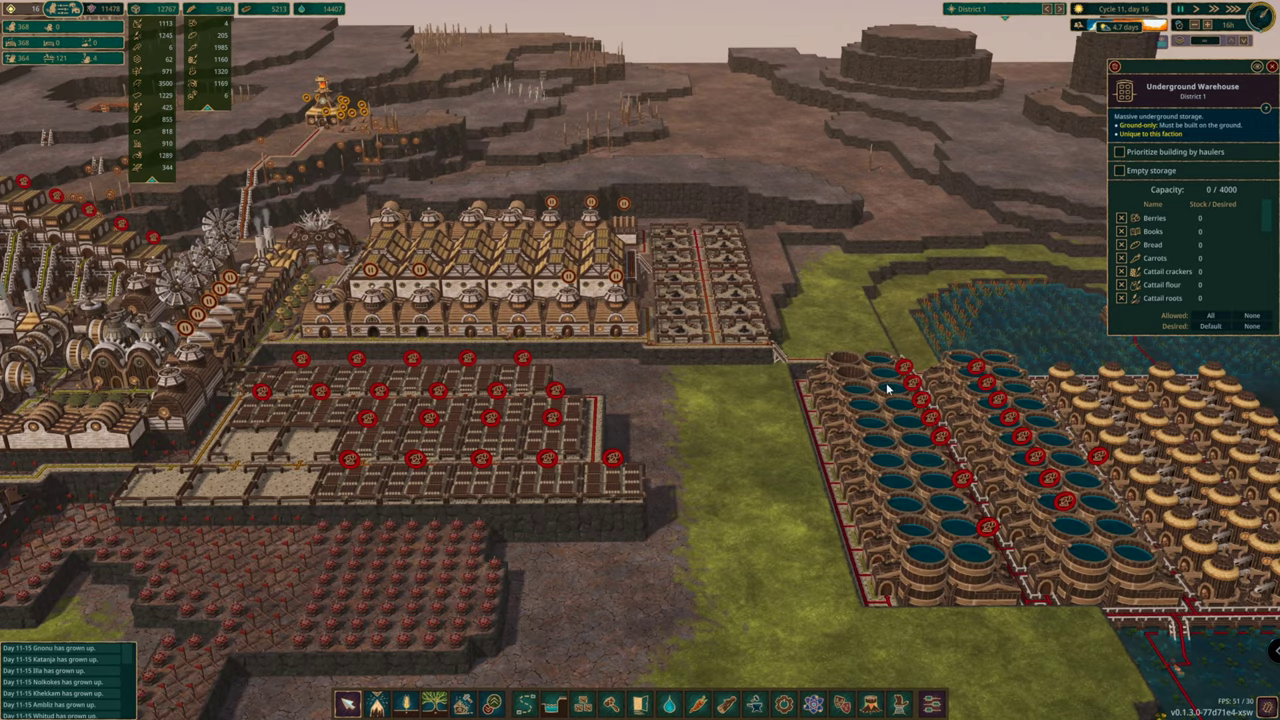
{"action": "key", "text": "a"}
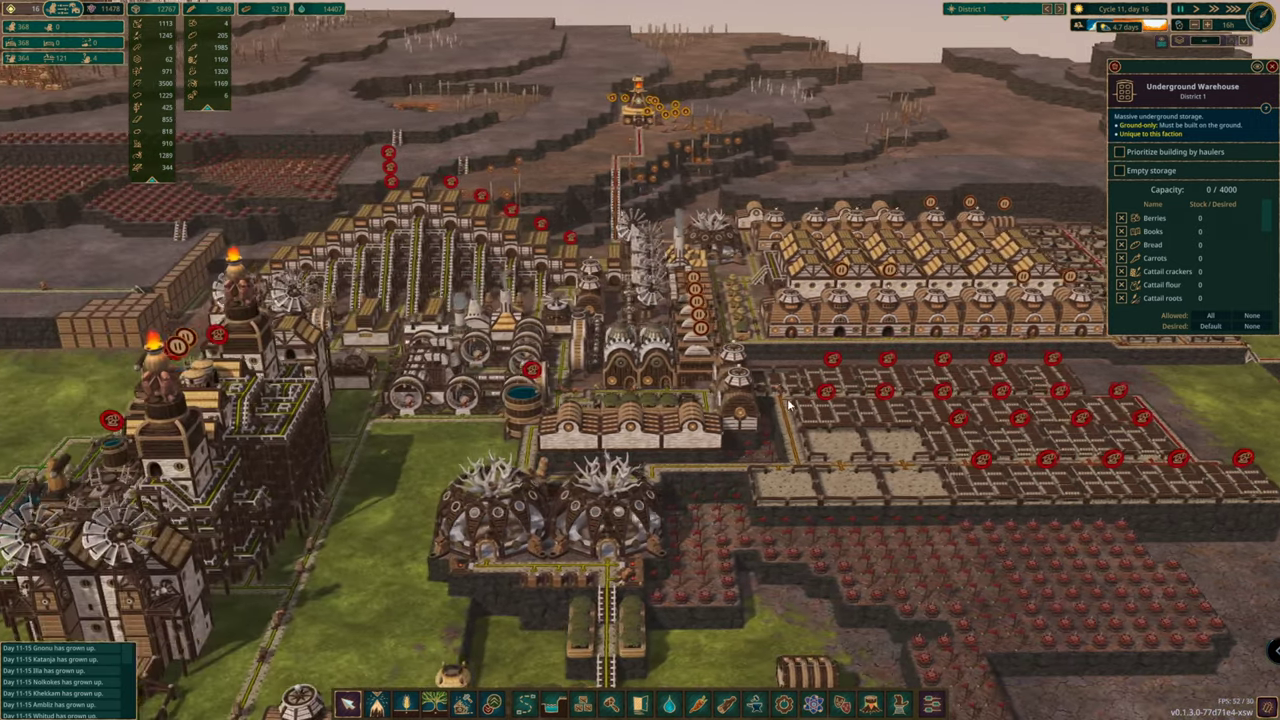
{"action": "scroll", "coordinate": [520, 396], "scroll_direction": "up", "scroll_amount": 5}
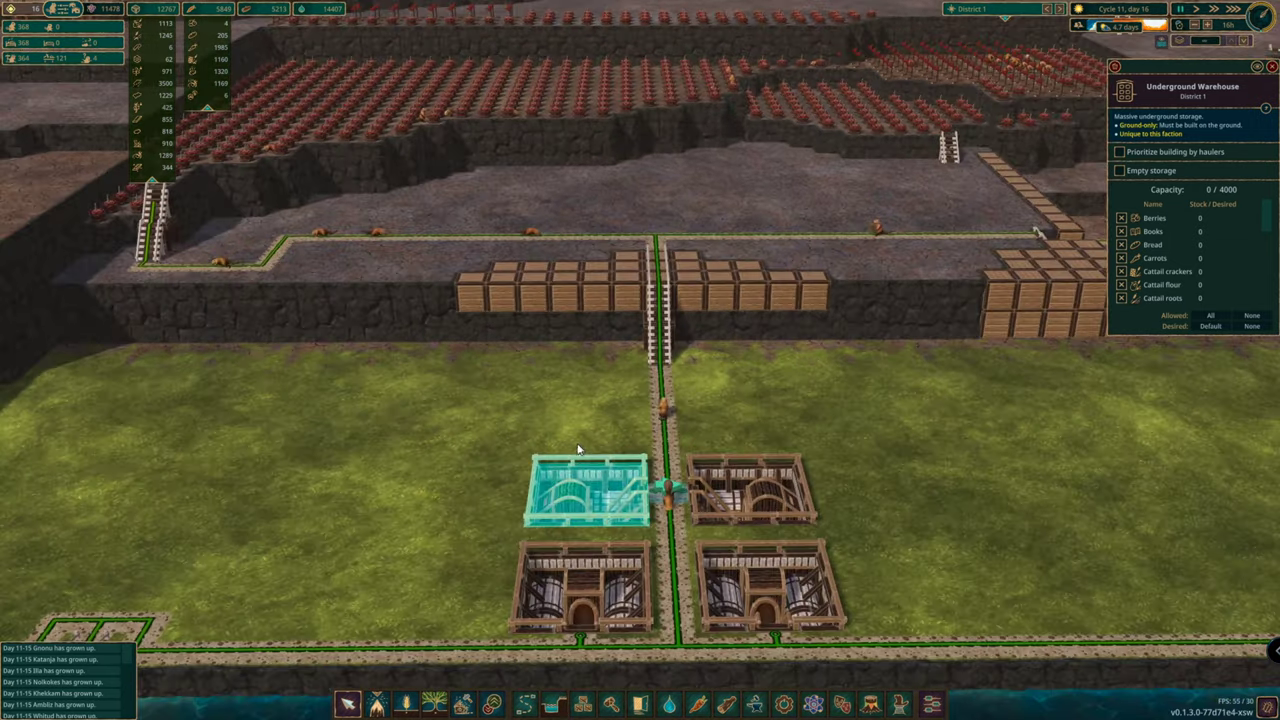
{"action": "scroll", "coordinate": [585, 426], "scroll_direction": "down", "scroll_amount": 3}
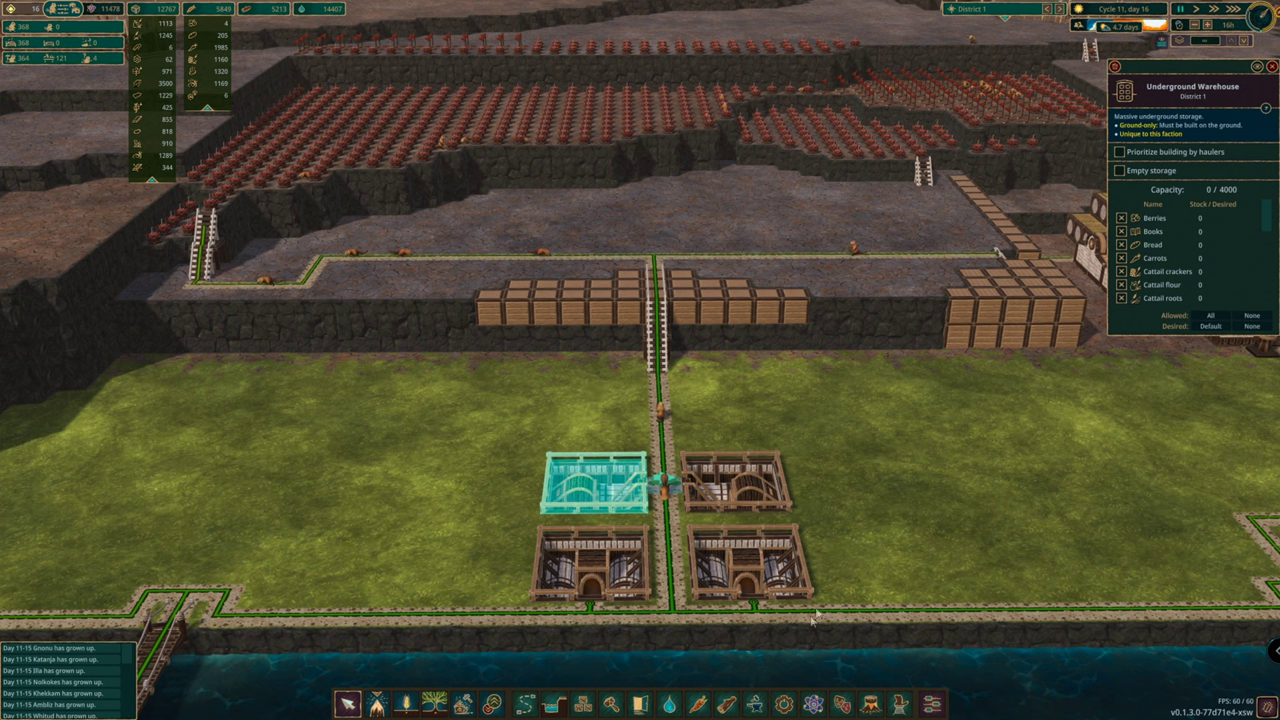
Step: Save the colony from the pause menu under the name 'this one'
{"action": "left_click", "coordinate": [931, 703]}
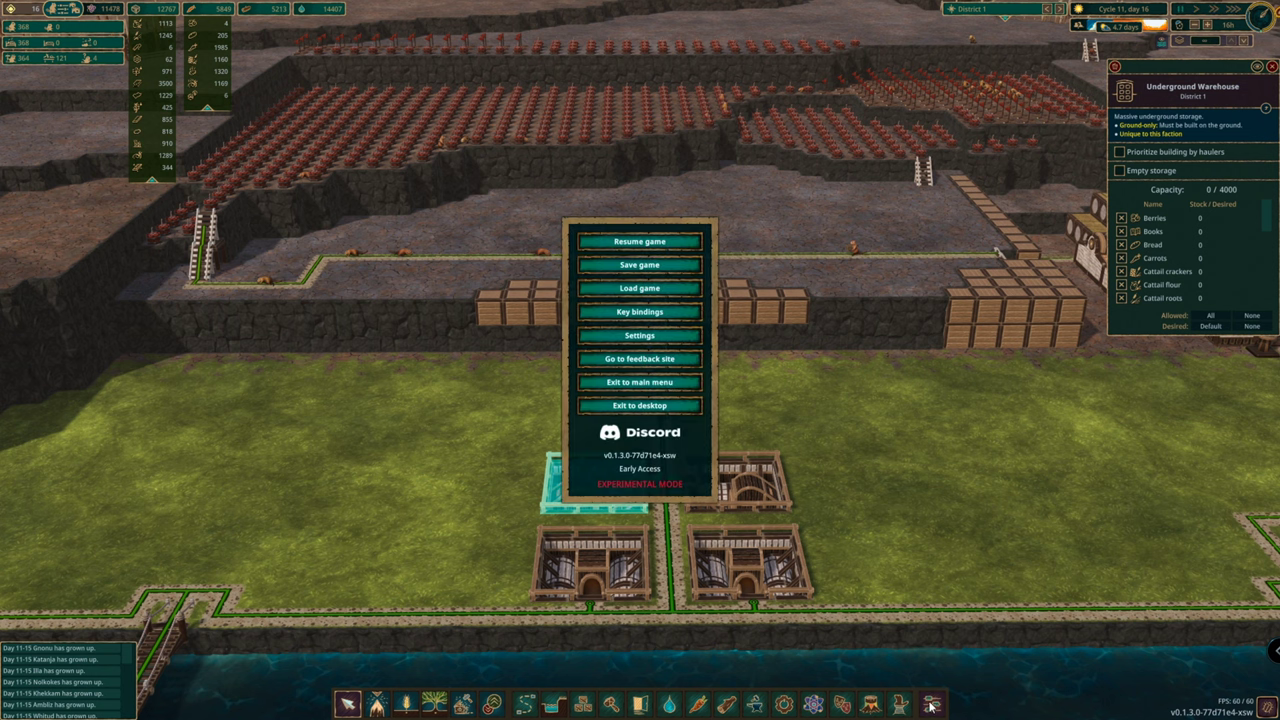
{"action": "left_click", "coordinate": [682, 266]}
{"action": "left_click", "coordinate": [573, 357]}
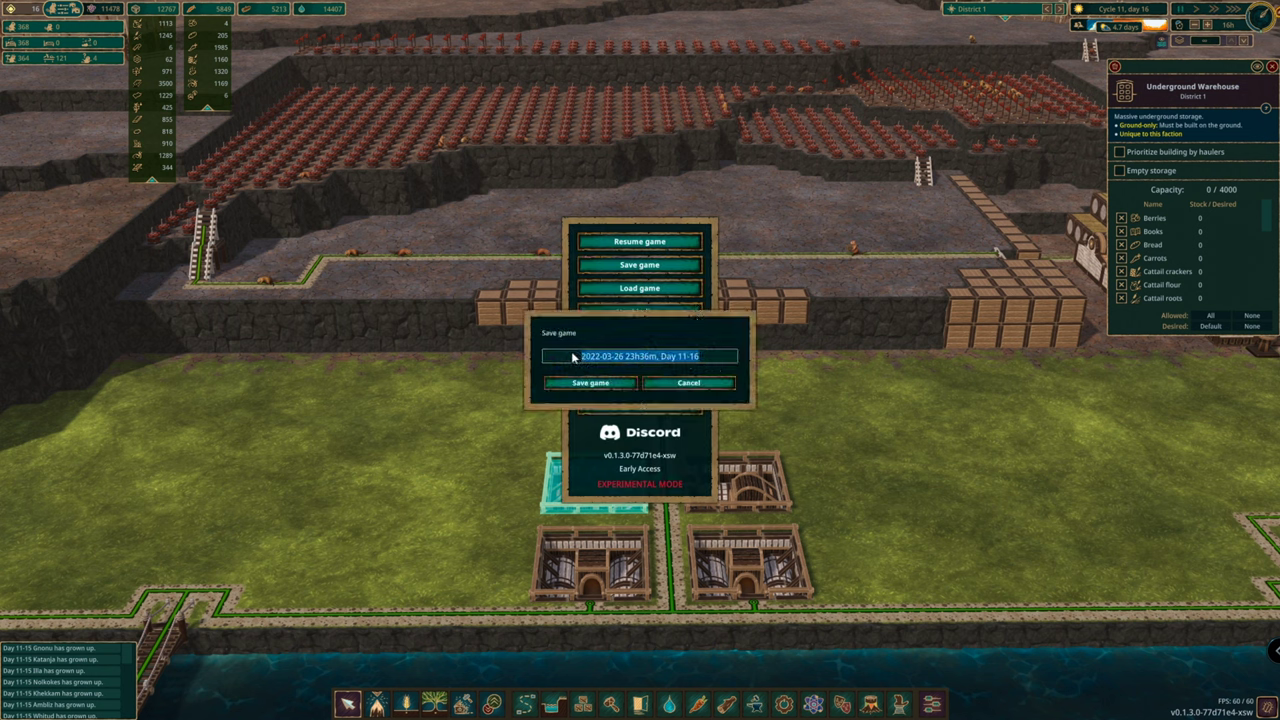
{"action": "type", "text": "this on"}
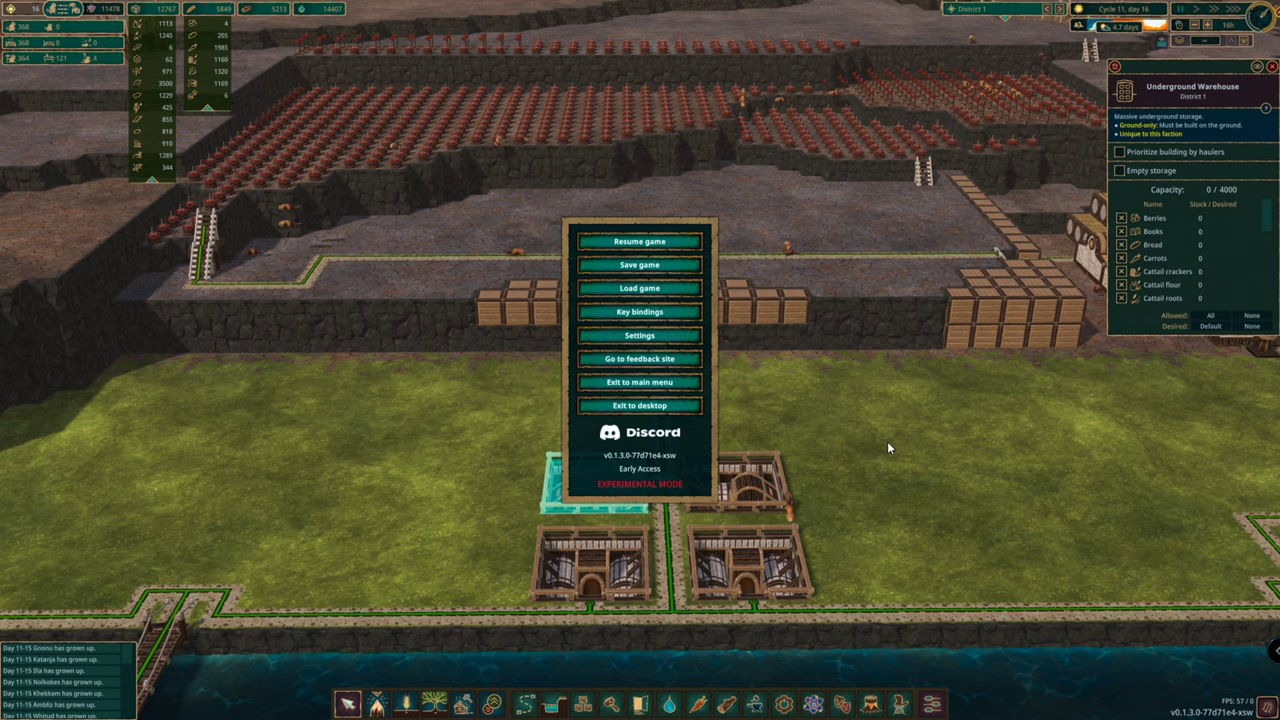
Step: Quit Timberborn to the desktop, dismiss the Steam launch notice and minimize the mod manager
{"action": "left_click", "coordinate": [677, 406]}
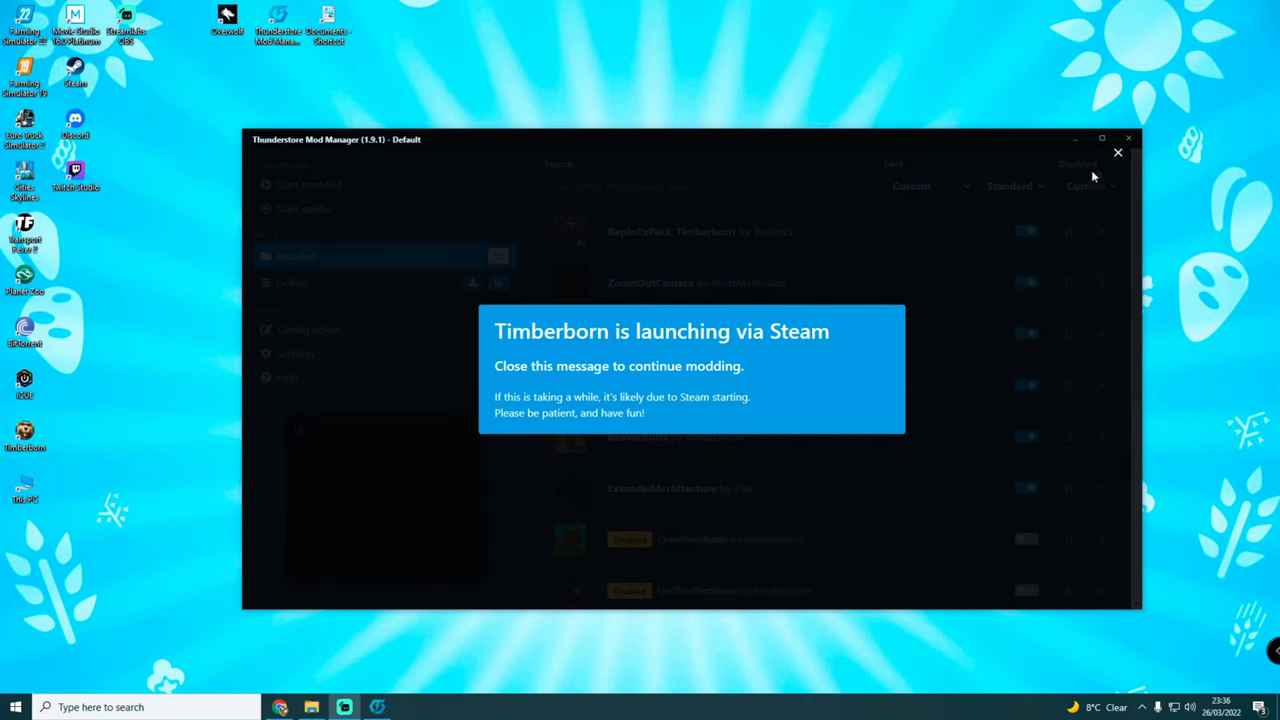
{"action": "left_click", "coordinate": [1118, 153]}
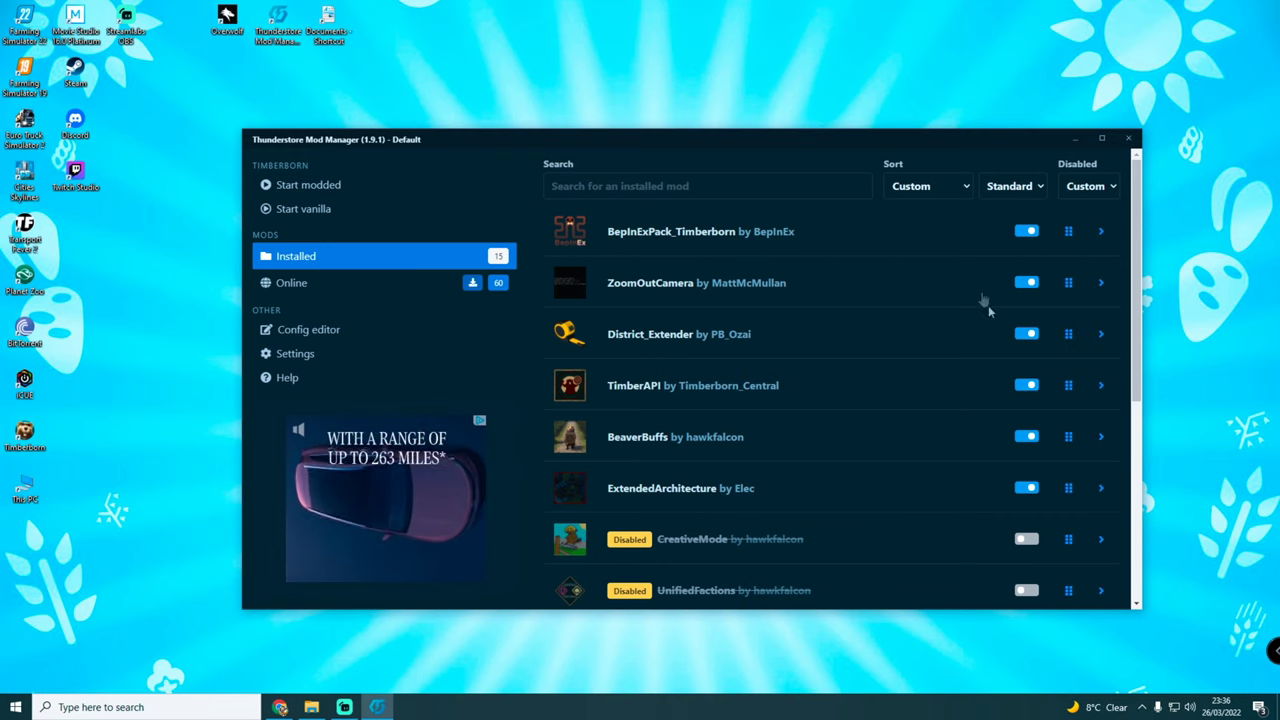
{"action": "left_click", "coordinate": [1076, 140]}
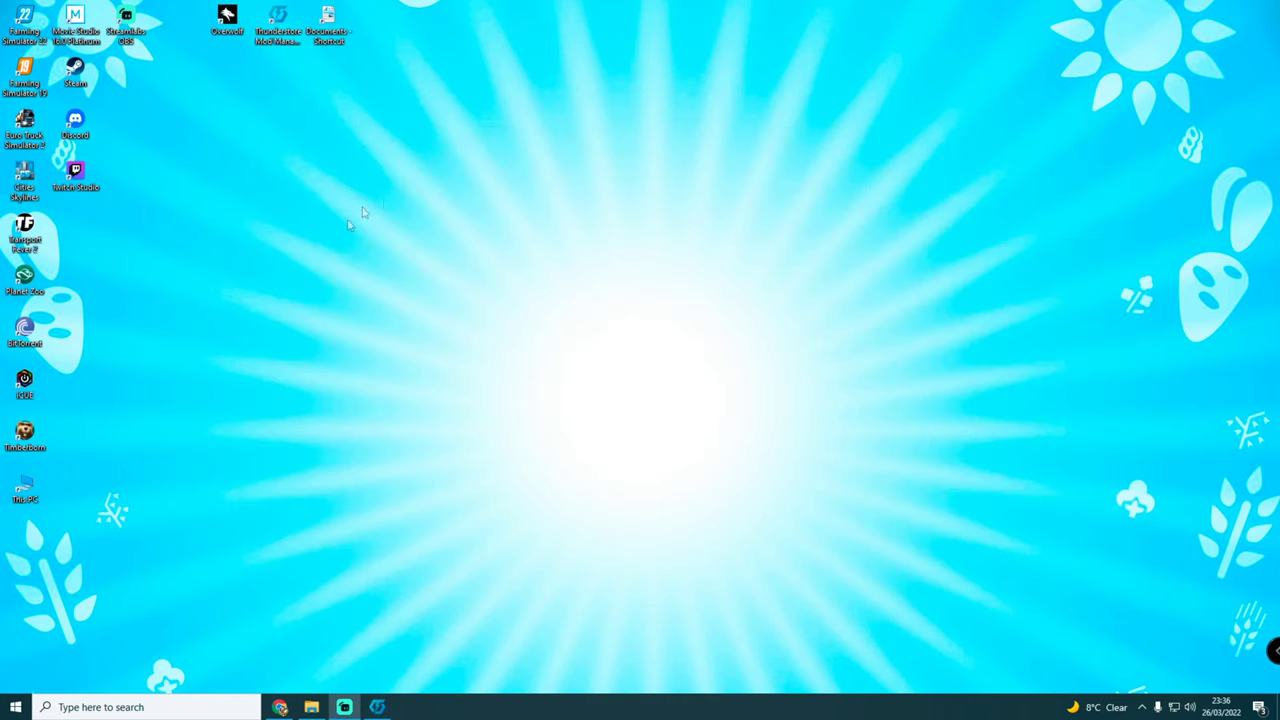
Step: Open the 'this one' save from Documents > Timberborn > ExperimentalSaves > hilltop in Notepad
{"action": "left_click", "coordinate": [311, 707]}
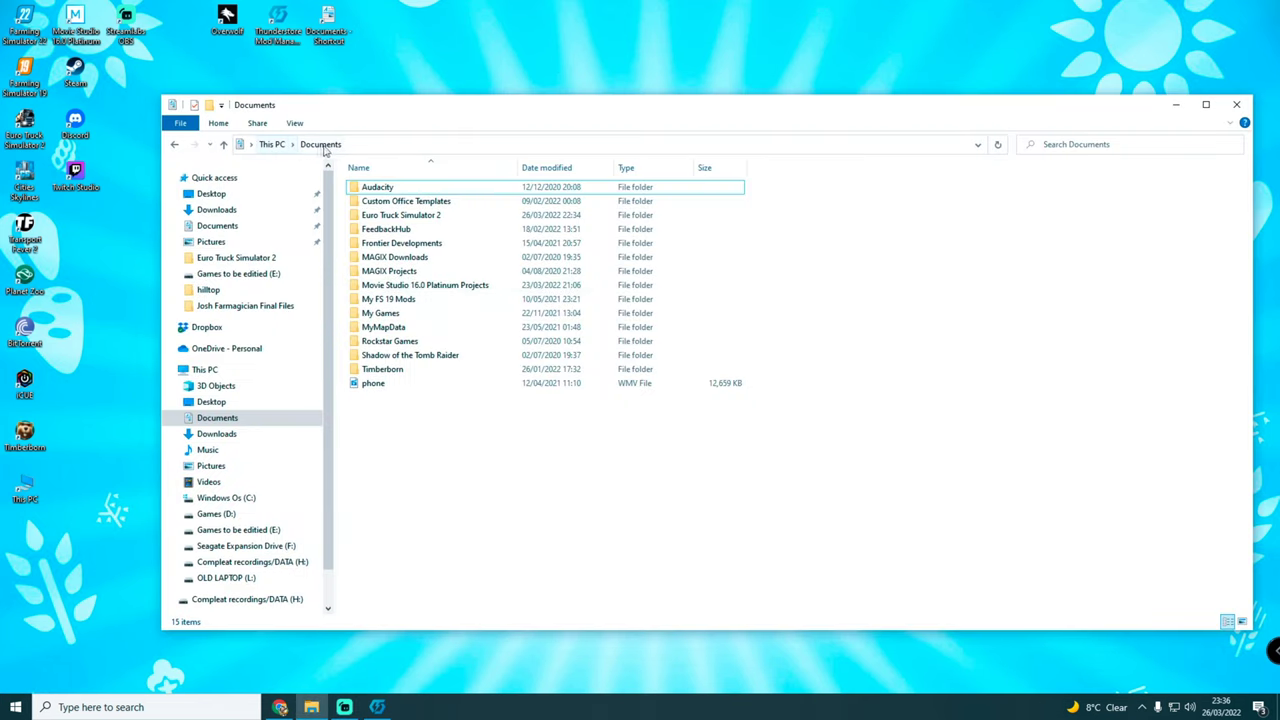
{"action": "double_click", "coordinate": [398, 372]}
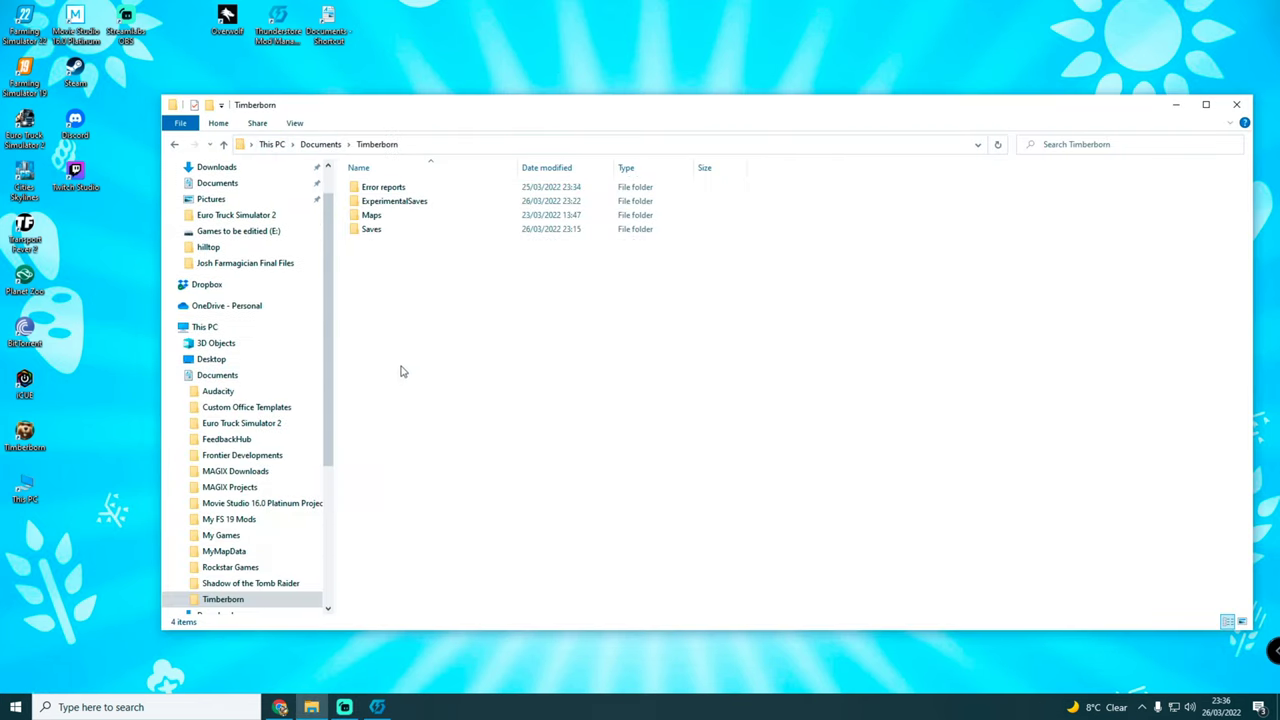
{"action": "double_click", "coordinate": [410, 202]}
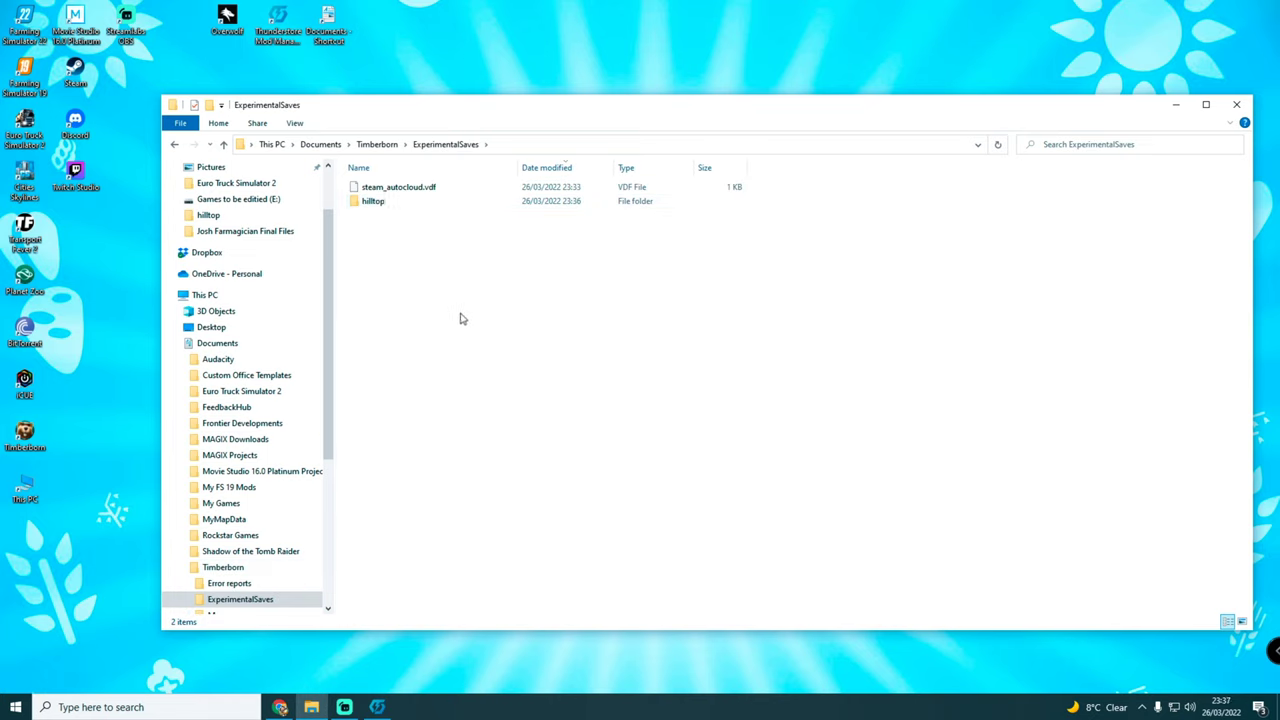
{"action": "double_click", "coordinate": [411, 202]}
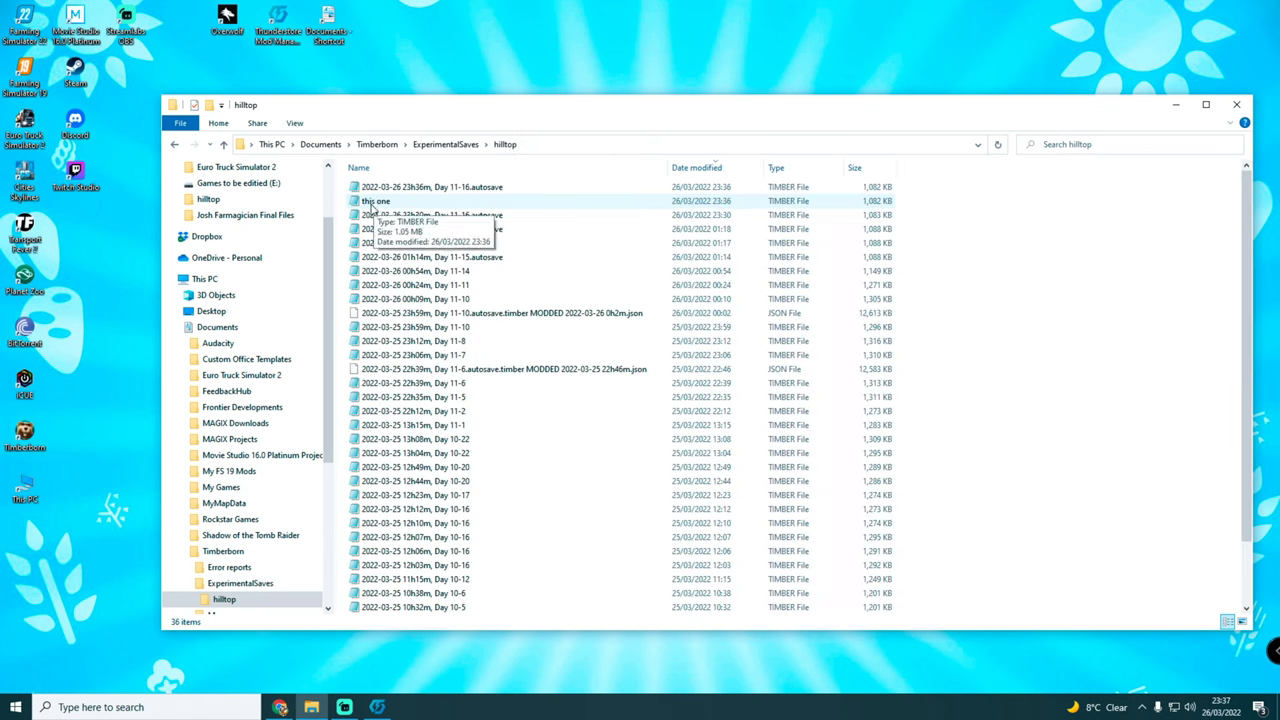
{"action": "double_click", "coordinate": [378, 202]}
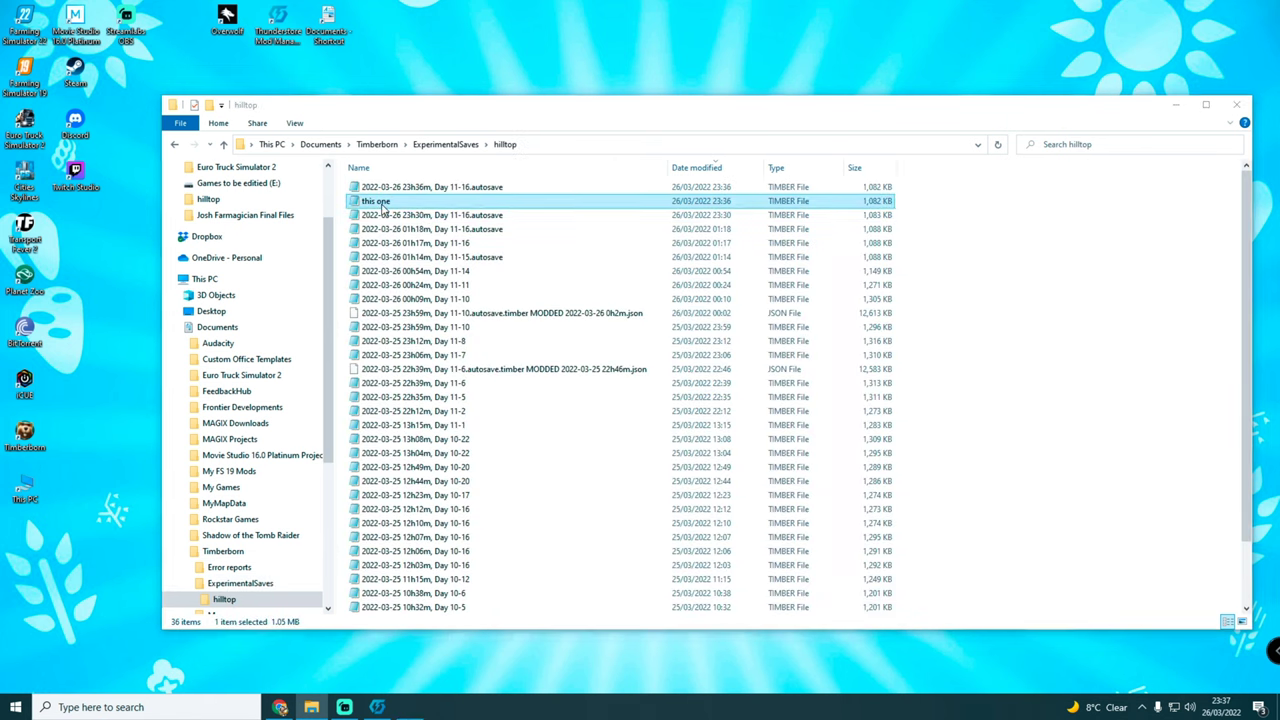
Step: Maximize Notepad, scroll the garbled save text, select line 101, then close it unchanged
{"action": "scroll", "coordinate": [592, 413], "scroll_direction": "down", "scroll_amount": 9}
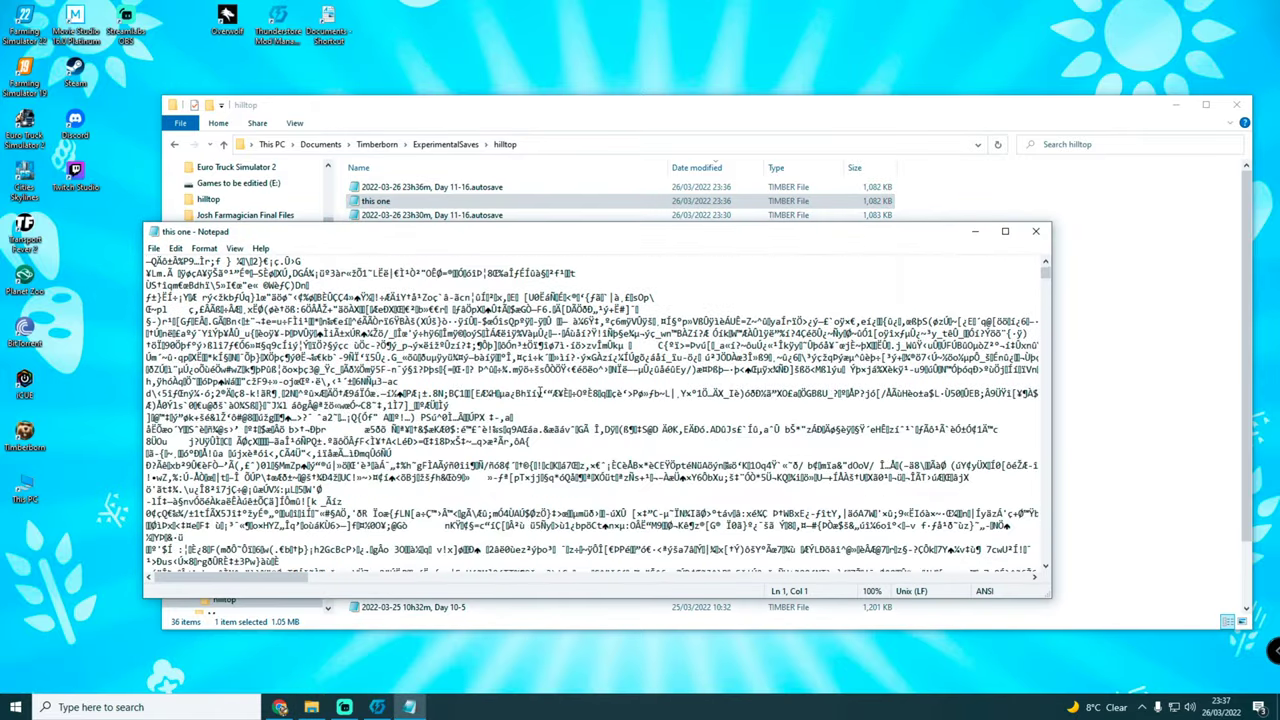
{"action": "scroll", "coordinate": [592, 413], "scroll_direction": "down", "scroll_amount": 10}
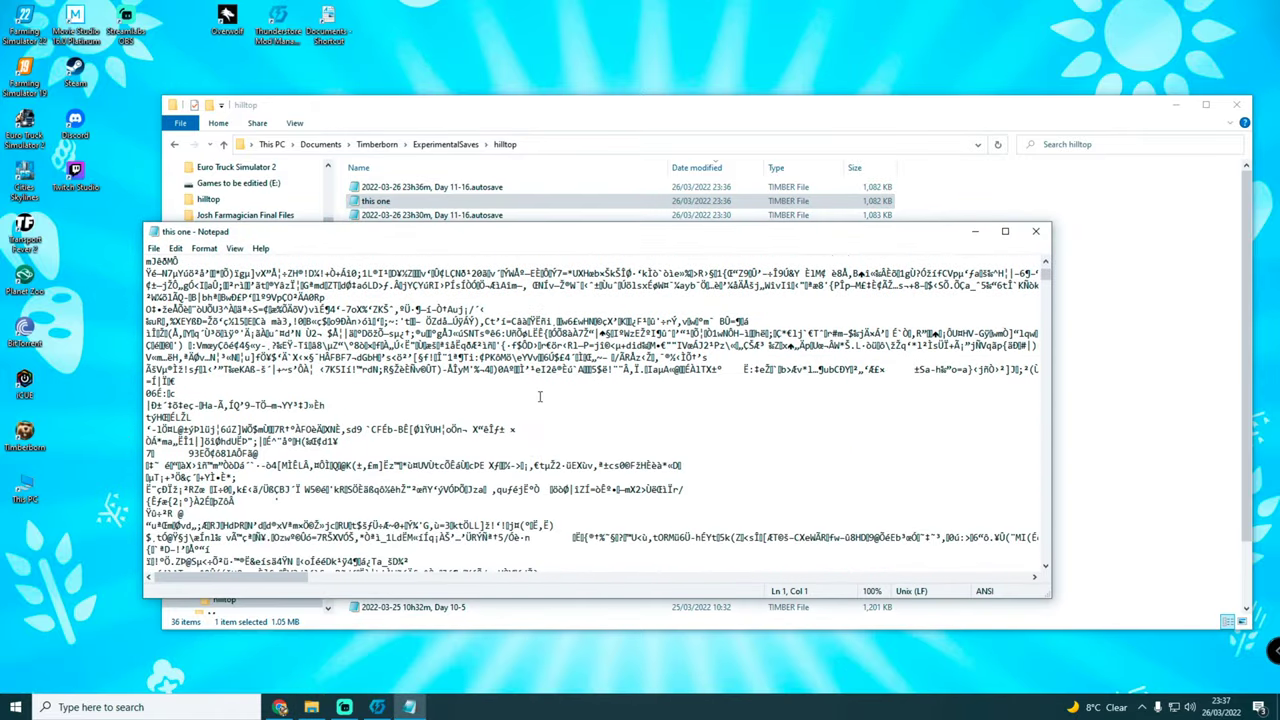
{"action": "left_click", "coordinate": [1005, 231]}
{"action": "scroll", "coordinate": [827, 415], "scroll_direction": "down", "scroll_amount": 8}
{"action": "scroll", "coordinate": [827, 415], "scroll_direction": "down", "scroll_amount": 10}
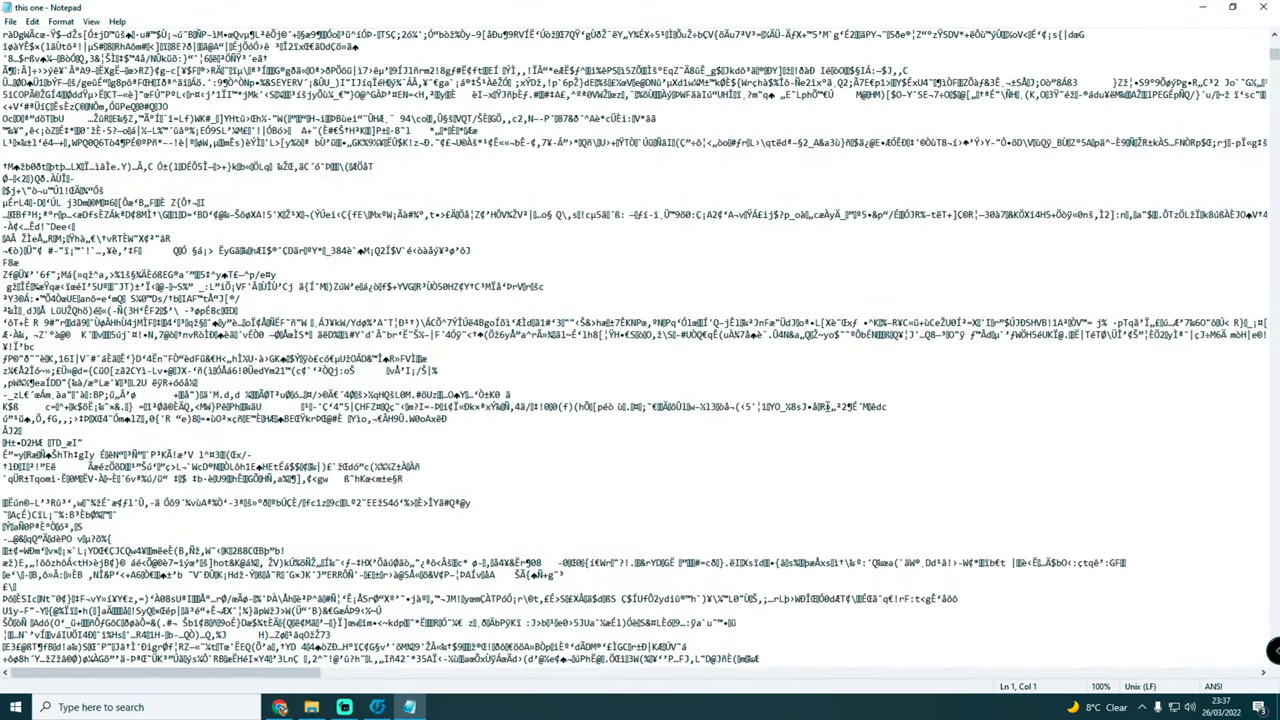
{"action": "scroll", "coordinate": [635, 348], "scroll_direction": "up", "scroll_amount": 1}
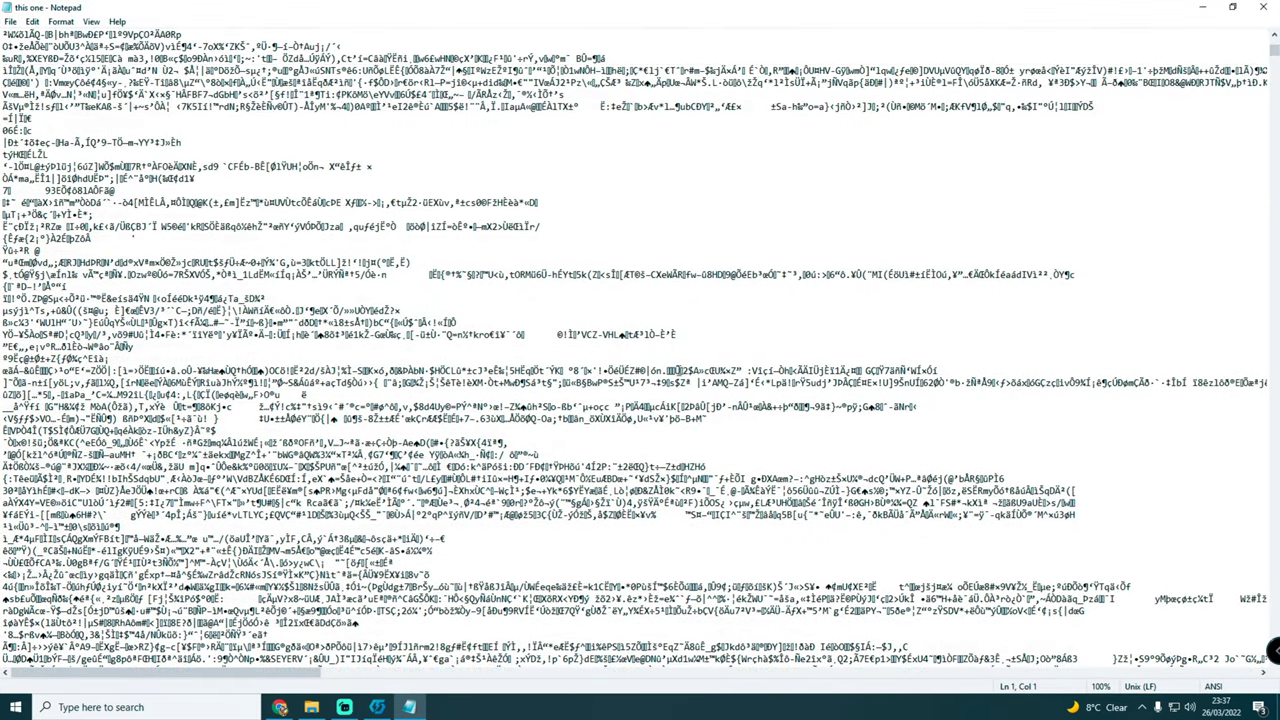
{"action": "mouse_move", "coordinate": [525, 358]}
{"action": "left_mouse_down"}
{"action": "mouse_move", "coordinate": [580, 371]}
{"action": "mouse_move", "coordinate": [424, 371]}
{"action": "mouse_move", "coordinate": [520, 358]}
{"action": "left_mouse_up"}
{"action": "left_click_drag", "start_coordinate": [556, 397], "coordinate": [540, 408]}
{"action": "left_click_drag", "start_coordinate": [4, 443], "coordinate": [606, 448]}
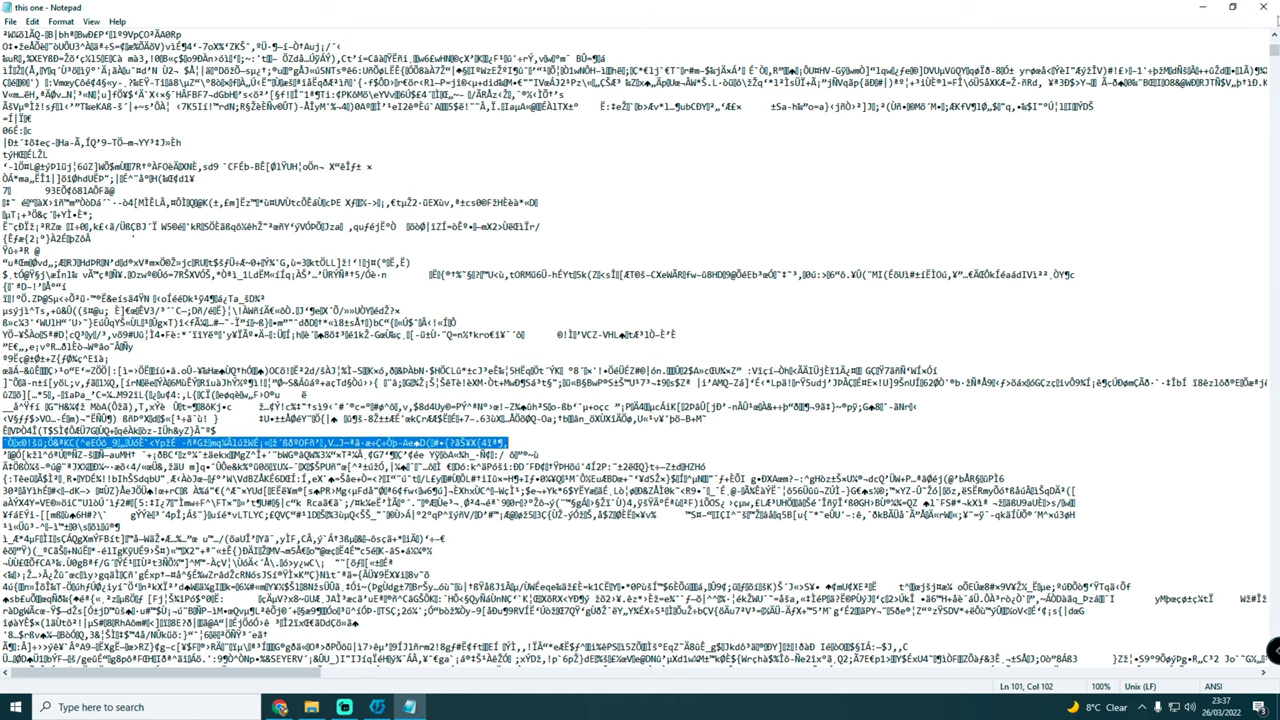
{"action": "left_click", "coordinate": [1260, 7]}
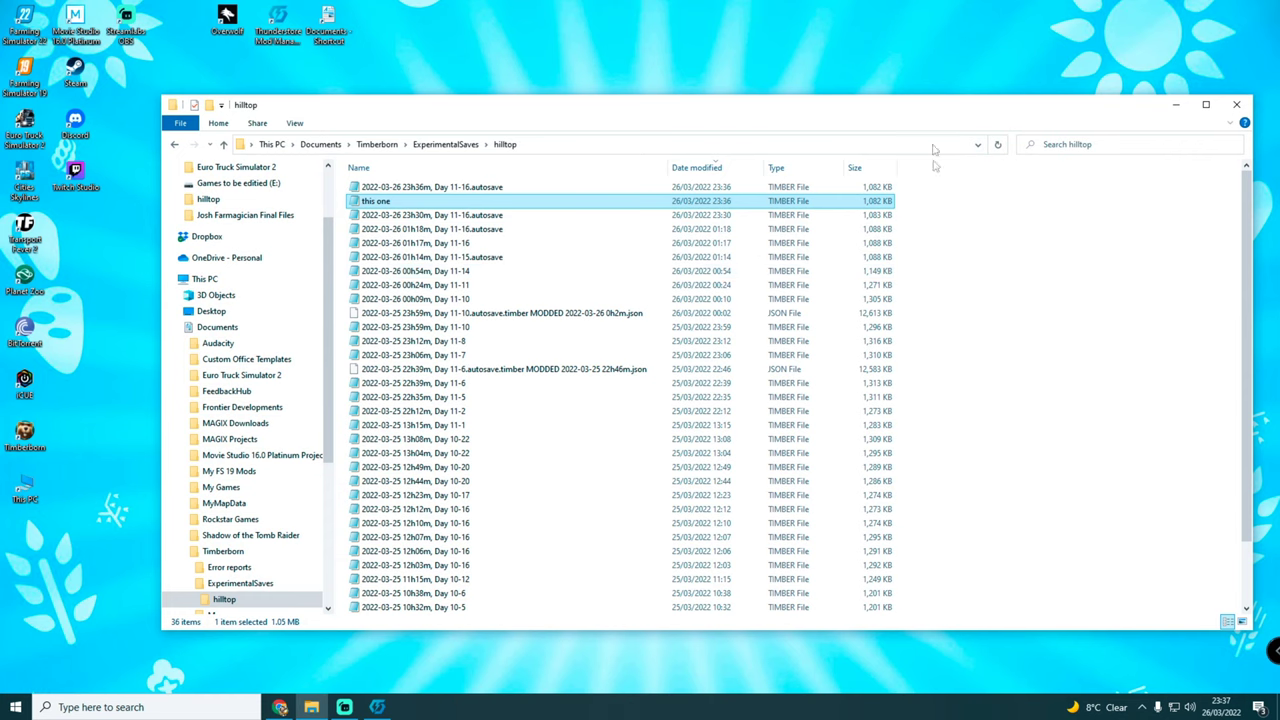
Step: Show the Timberborn Save Editor page in the browser, then bring the hilltop folder forward
{"action": "left_click", "coordinate": [281, 707]}
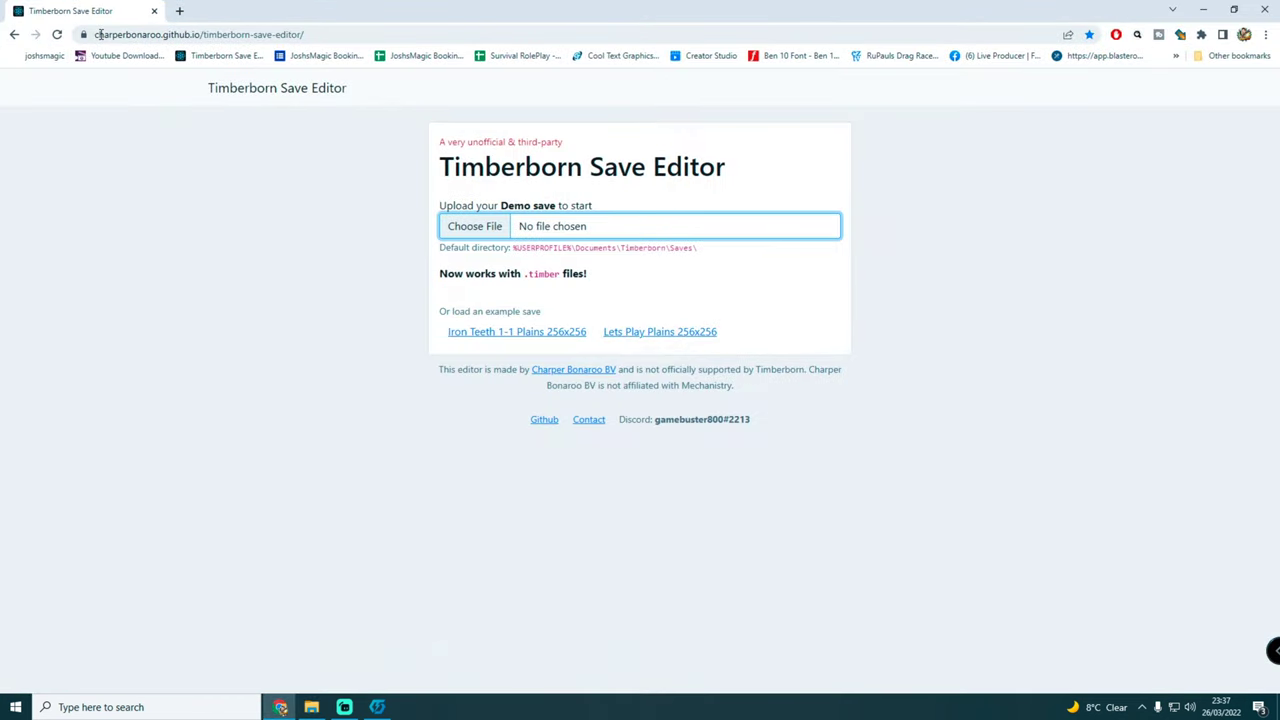
{"action": "left_click_drag", "start_coordinate": [100, 34], "coordinate": [318, 35]}
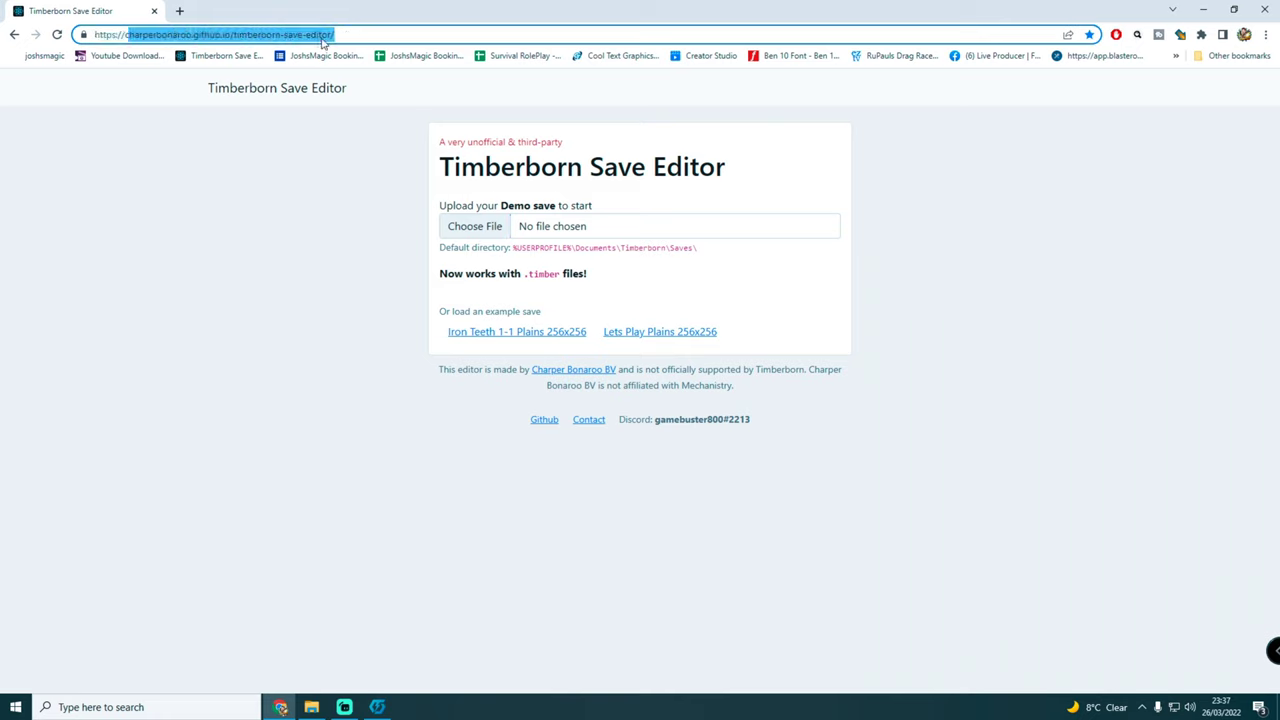
{"action": "left_click", "coordinate": [333, 35]}
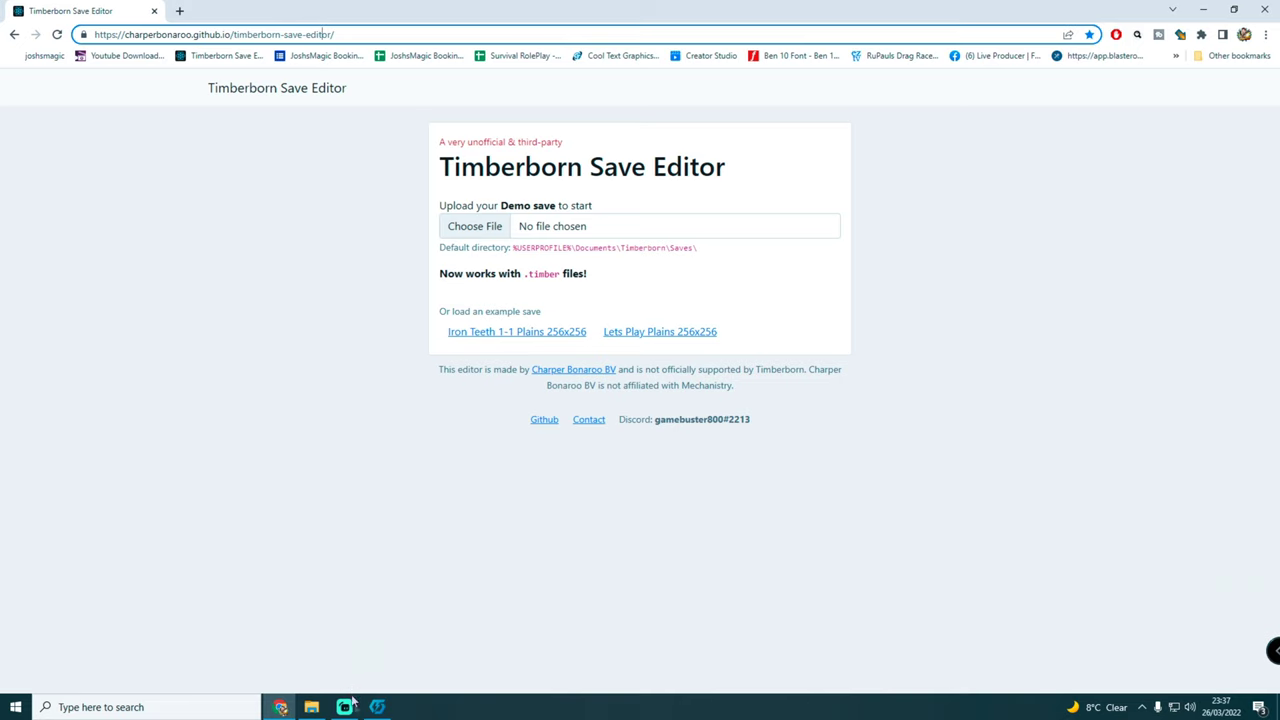
{"action": "left_click", "coordinate": [311, 707]}
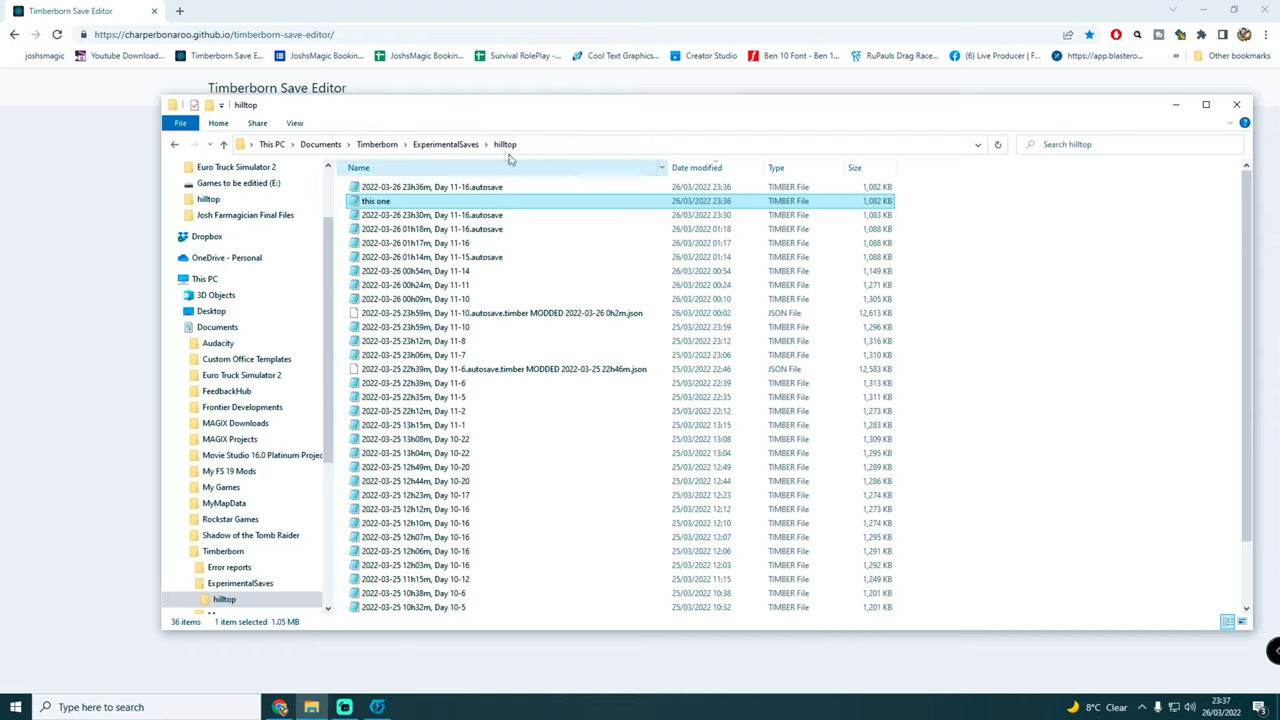
Step: Move Explorer aside and drag the 'this one' save onto the editor's Choose File area
{"action": "mouse_move", "coordinate": [480, 119]}
{"action": "left_mouse_down"}
{"action": "mouse_move", "coordinate": [905, 158]}
{"action": "mouse_move", "coordinate": [1116, 121]}
{"action": "left_mouse_up"}
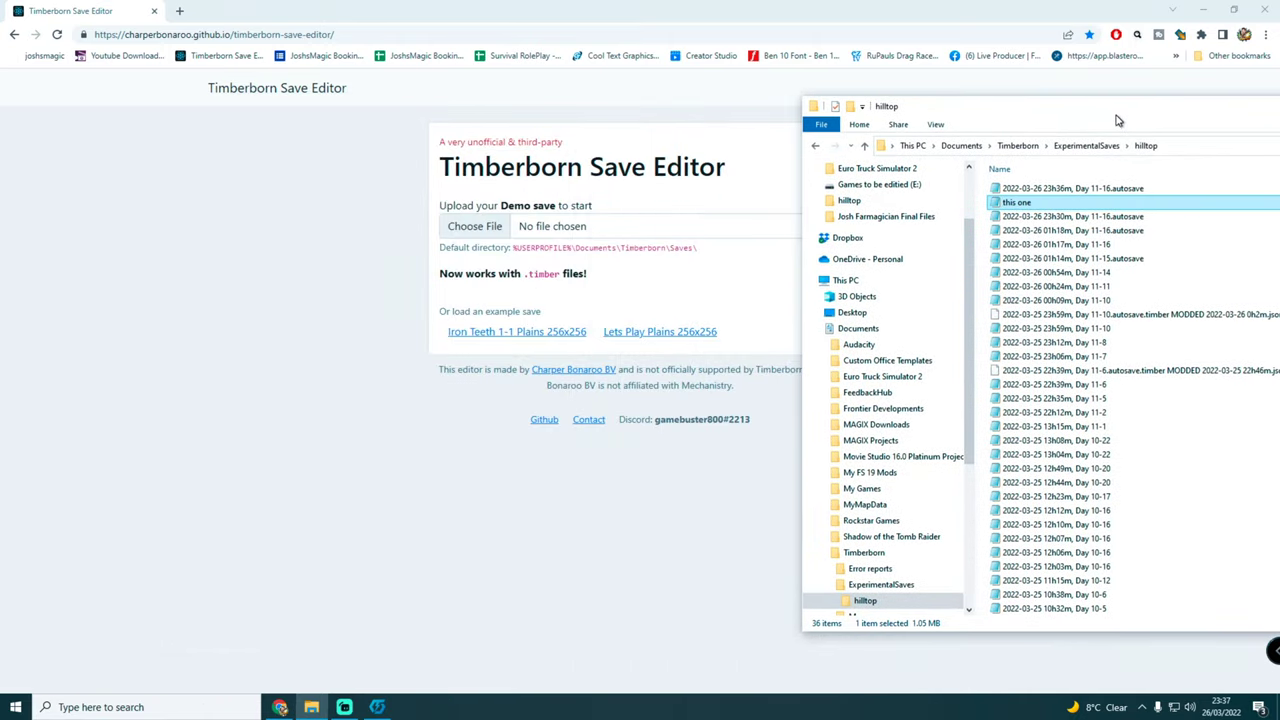
{"action": "mouse_move", "coordinate": [1025, 203]}
{"action": "left_mouse_down"}
{"action": "mouse_move", "coordinate": [604, 300]}
{"action": "mouse_move", "coordinate": [490, 229]}
{"action": "left_mouse_up"}
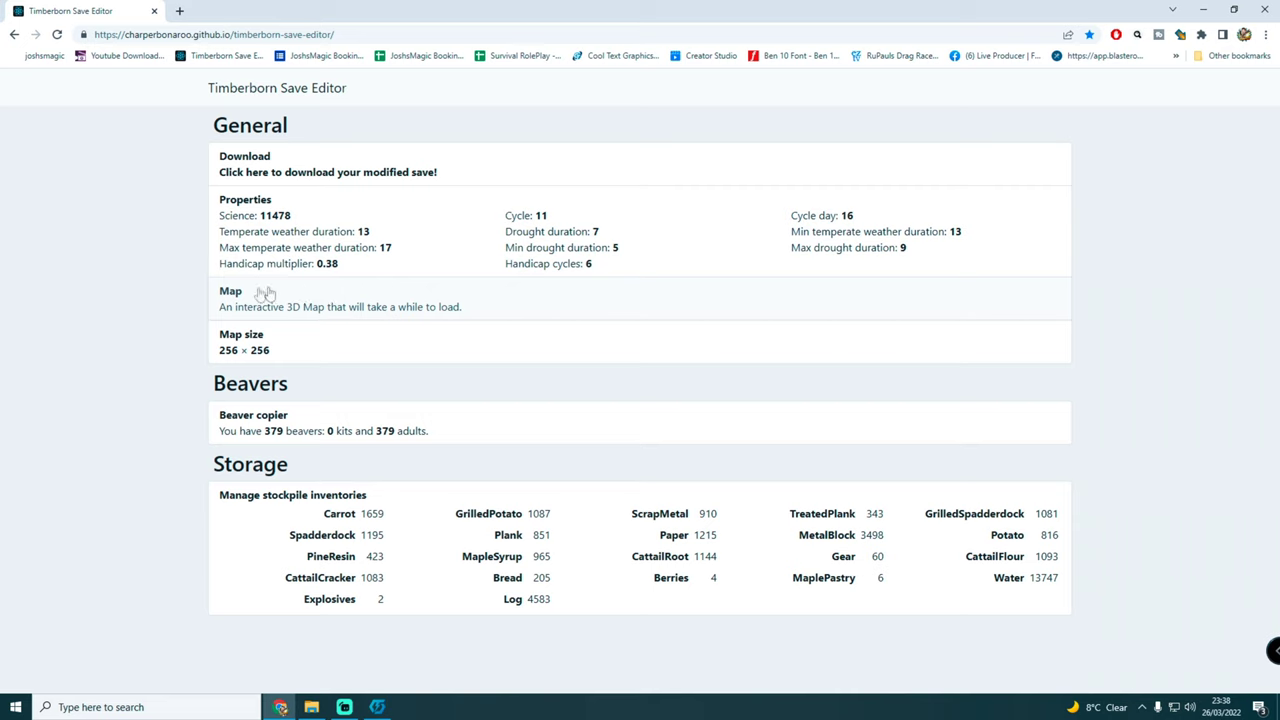
Step: Change the save's Science value from 11478 to 0 in Properties and submit
{"action": "left_click", "coordinate": [323, 234]}
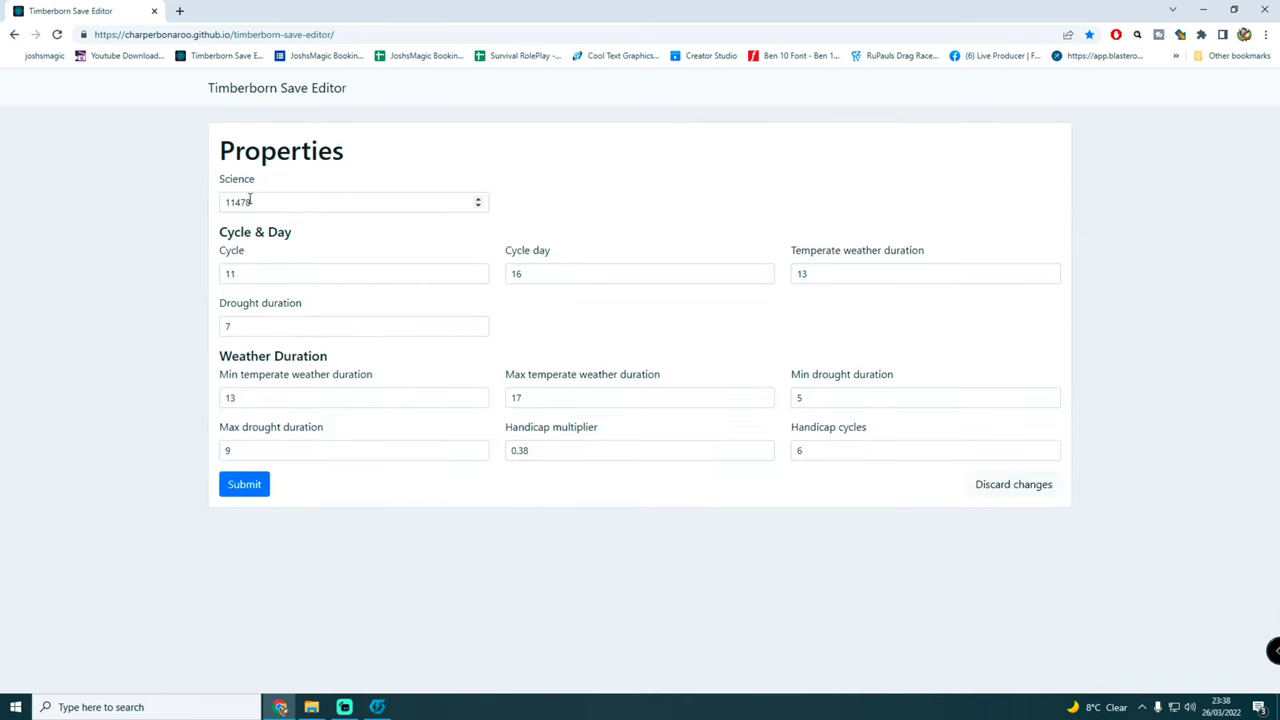
{"action": "left_click_drag", "start_coordinate": [268, 204], "coordinate": [196, 210]}
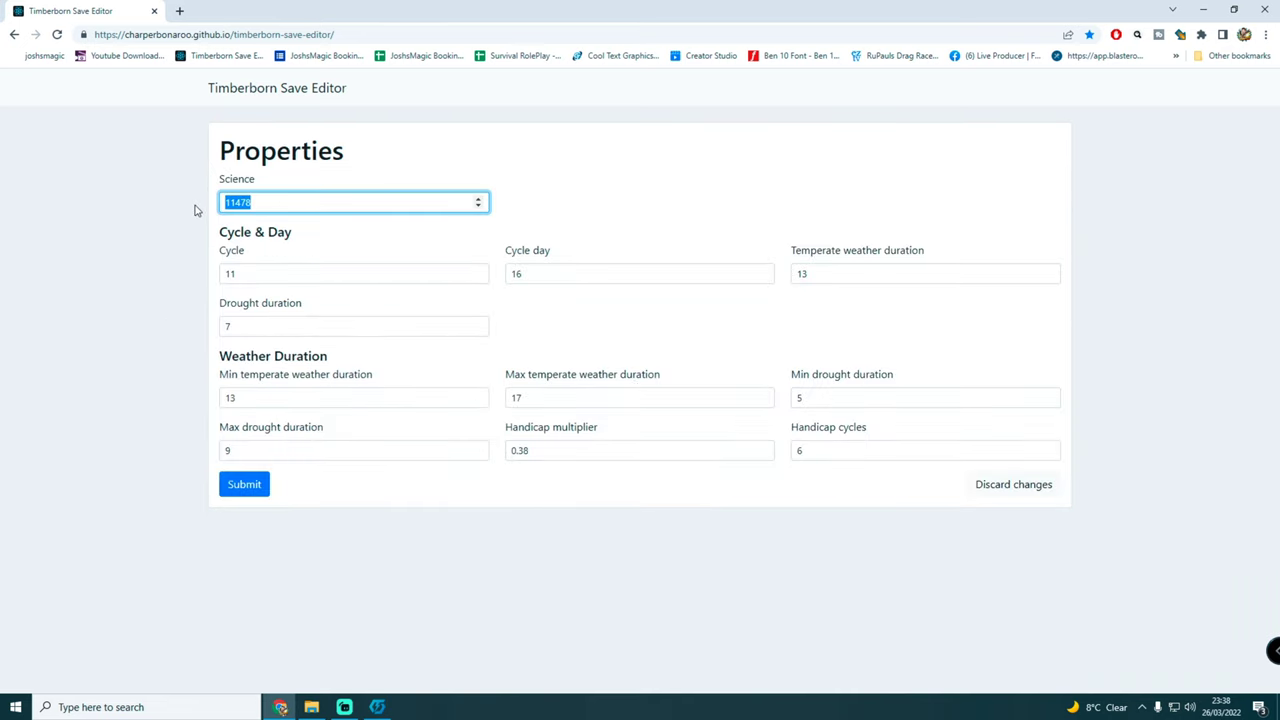
{"action": "type", "text": "0"}
{"action": "left_click", "coordinate": [264, 489]}
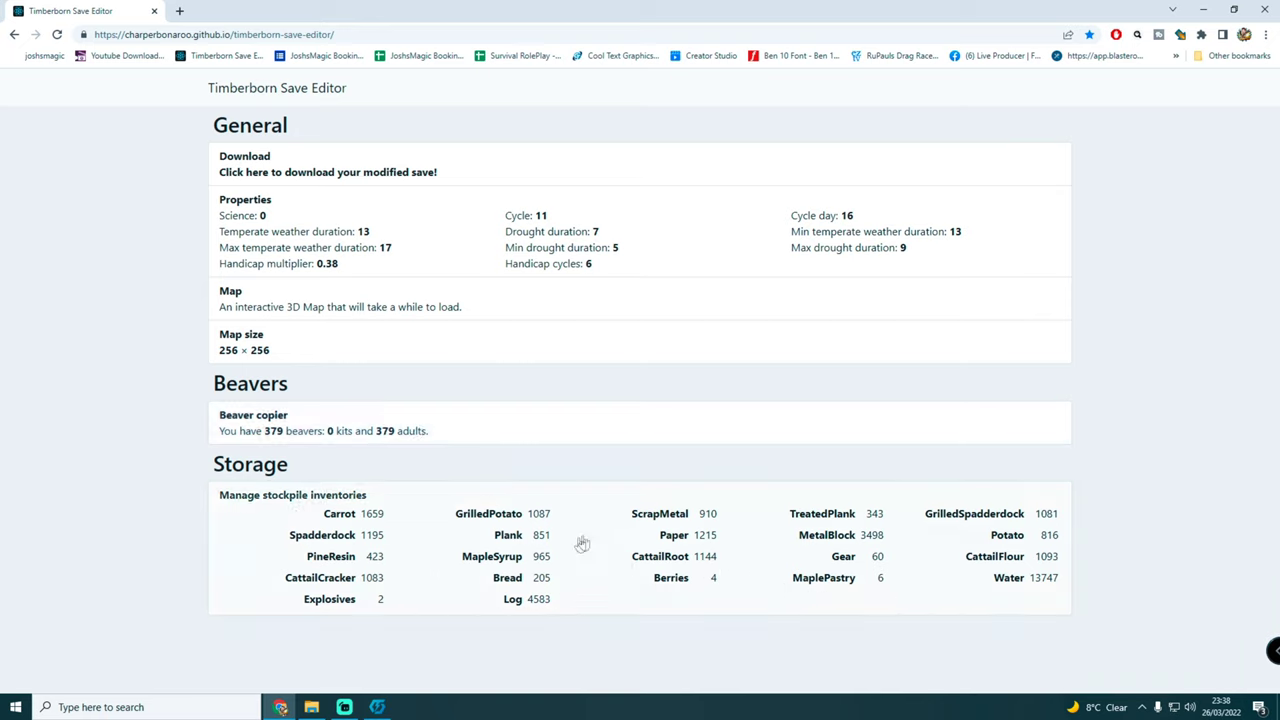
{"action": "left_click", "coordinate": [459, 590]}
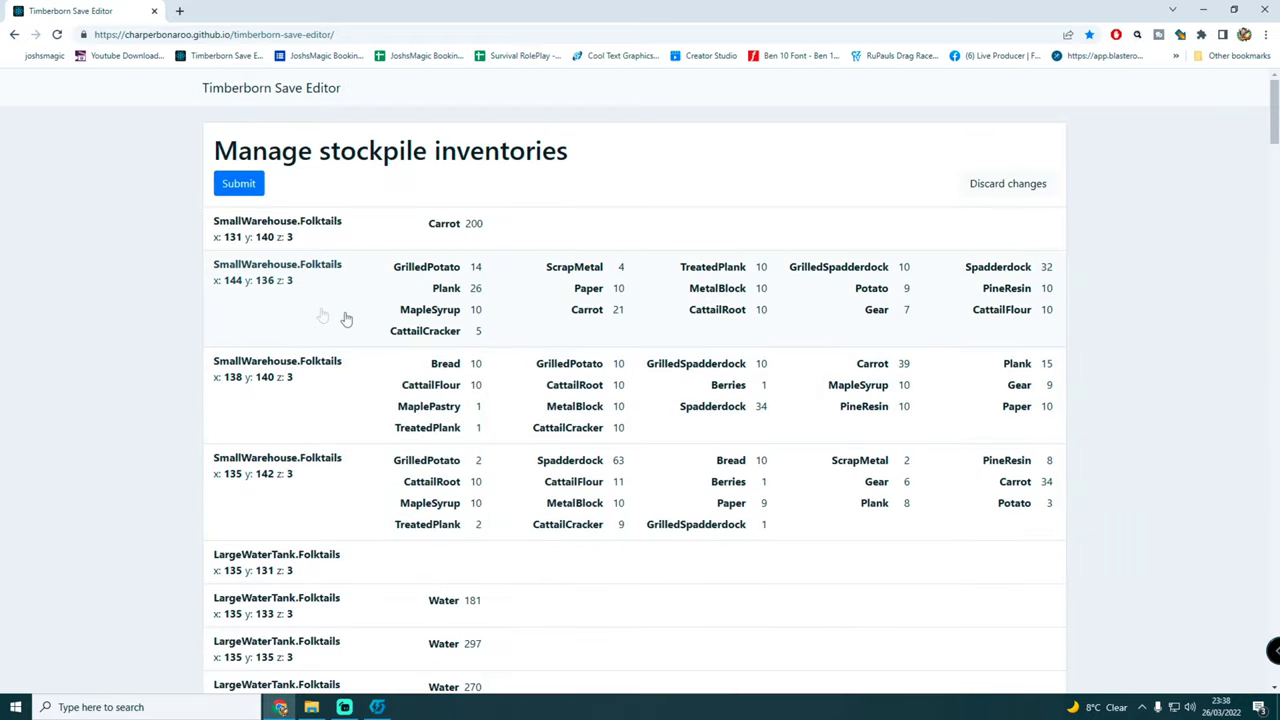
Step: Change the tank at 135, 133 from 181 to 300 water and apply to all large tanks
{"action": "scroll", "coordinate": [445, 338], "scroll_direction": "down", "scroll_amount": 3}
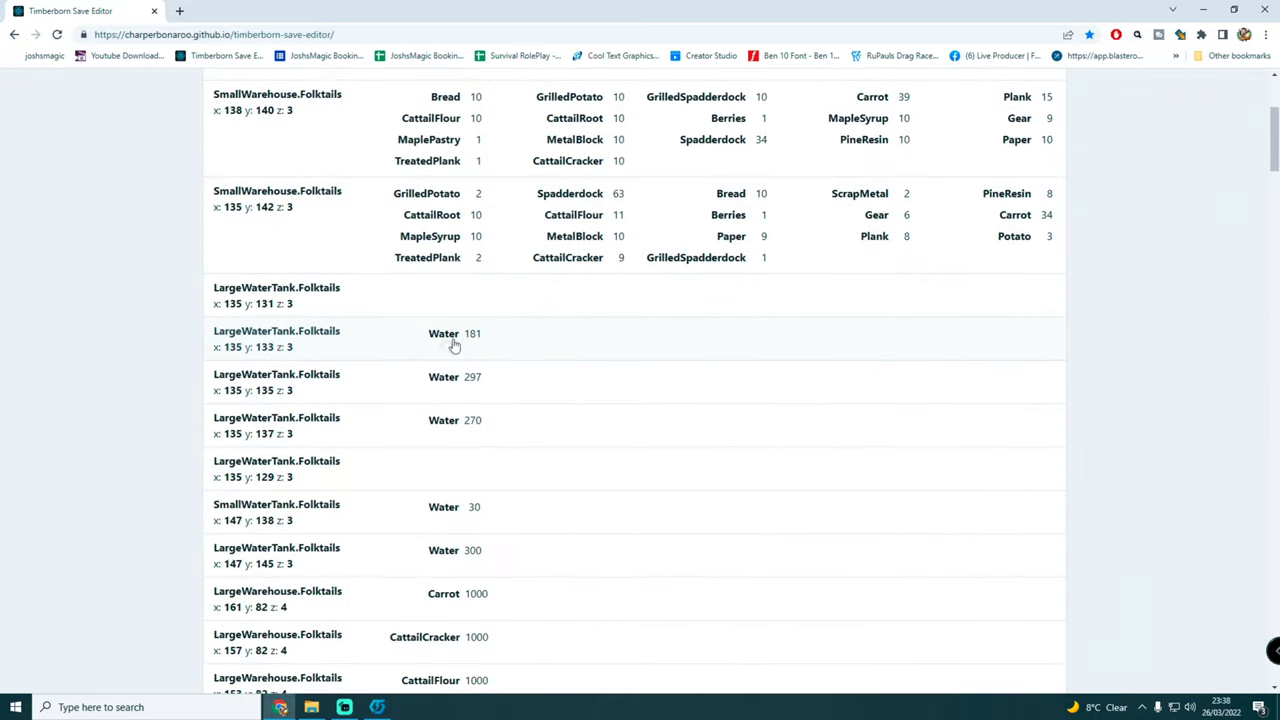
{"action": "left_click", "coordinate": [409, 349]}
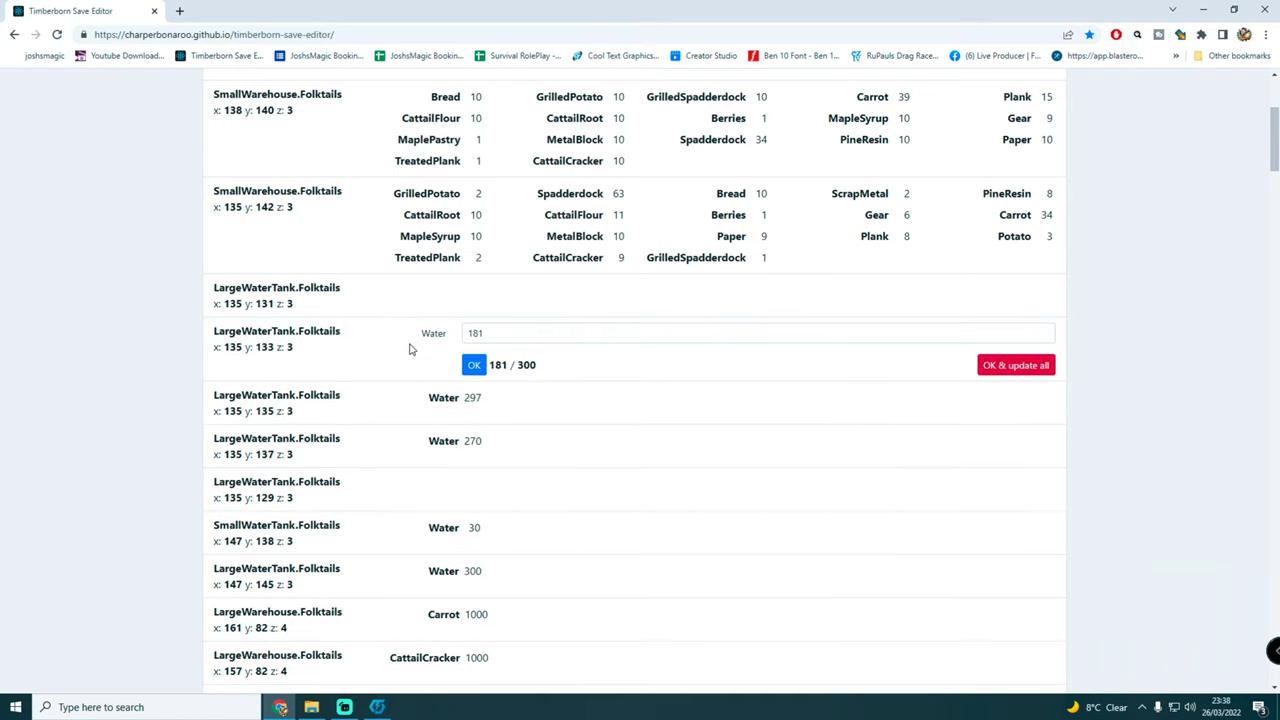
{"action": "double_click", "coordinate": [538, 337]}
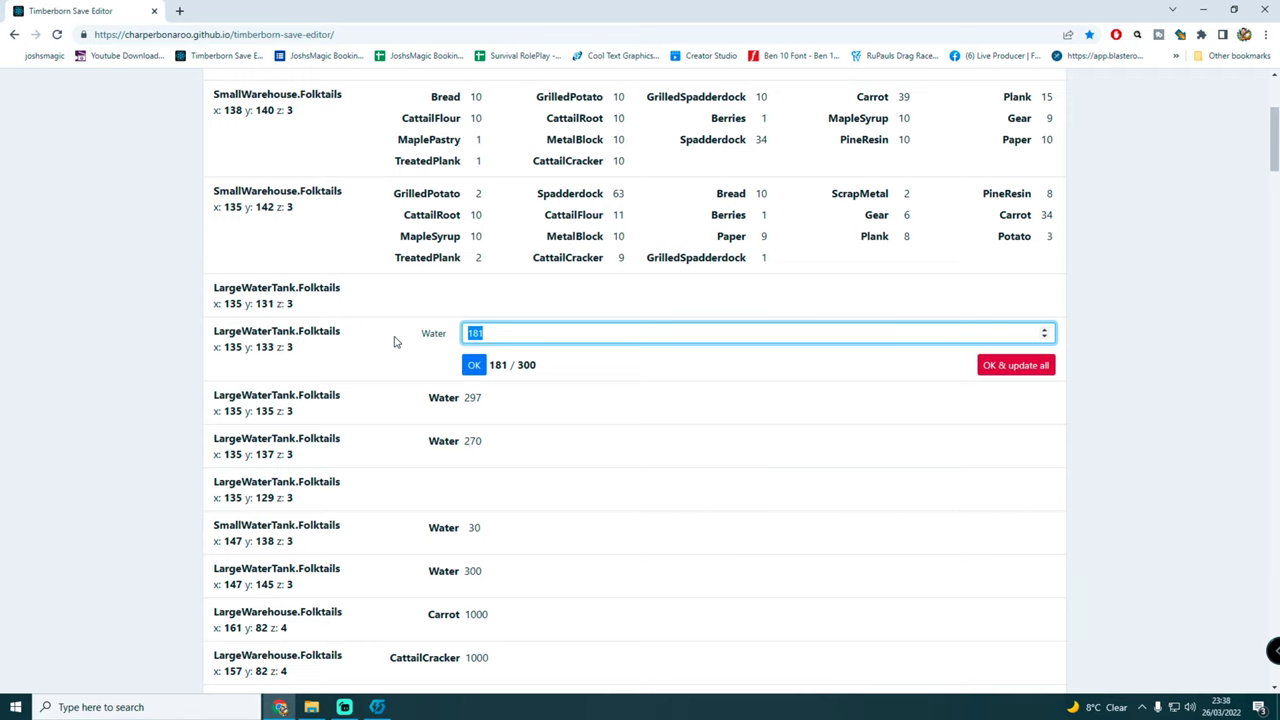
{"action": "type", "text": "300"}
{"action": "left_click", "coordinate": [1014, 366]}
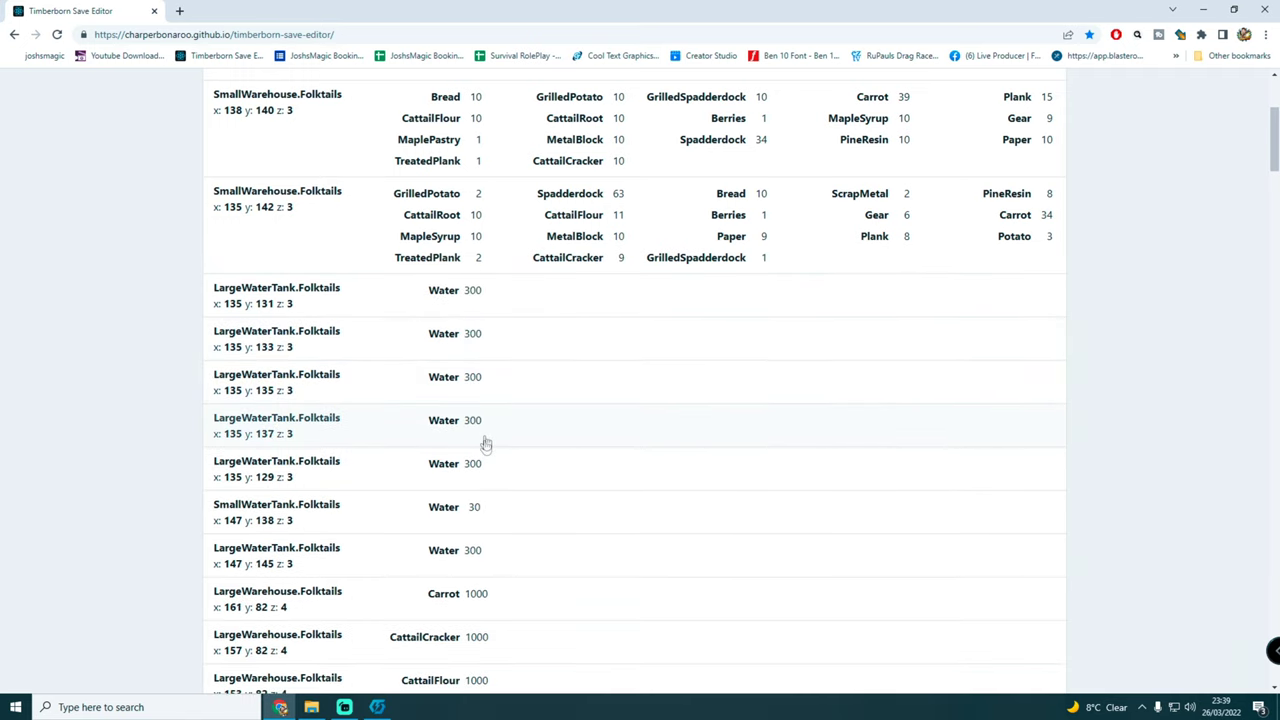
{"action": "scroll", "coordinate": [517, 514], "scroll_direction": "down", "scroll_amount": 3}
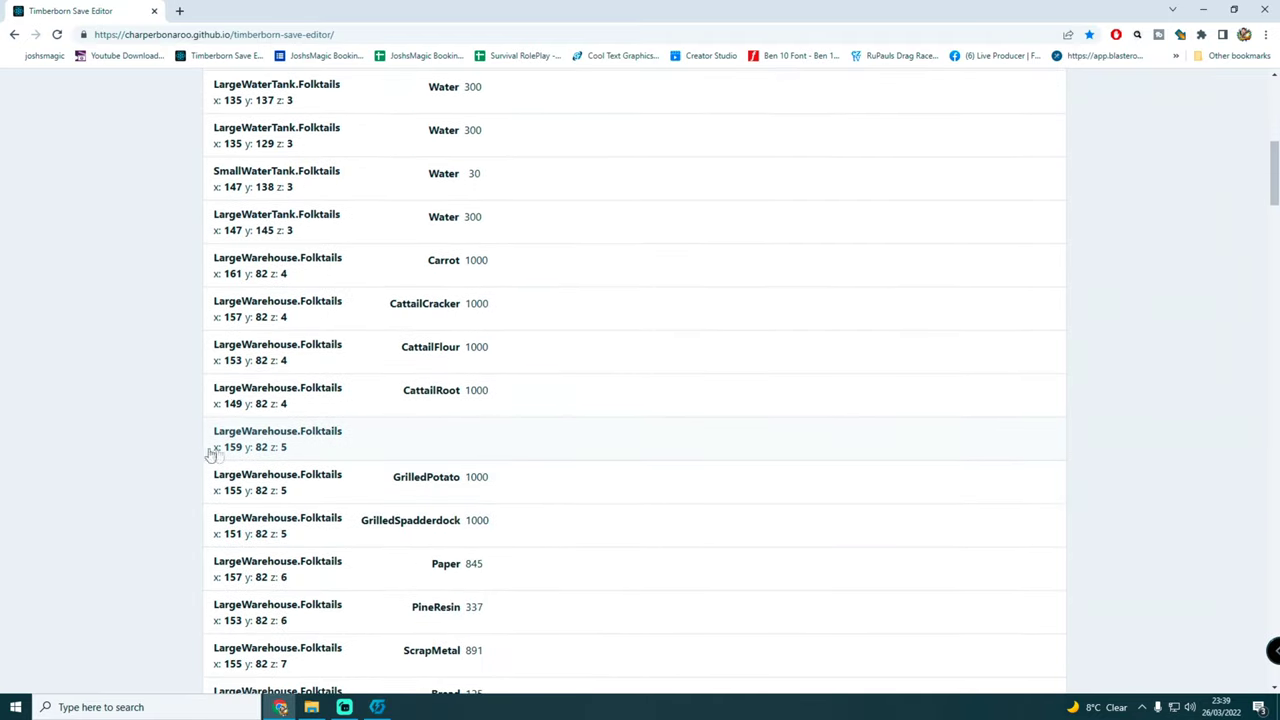
{"action": "left_click", "coordinate": [459, 443]}
{"action": "left_click", "coordinate": [459, 443]}
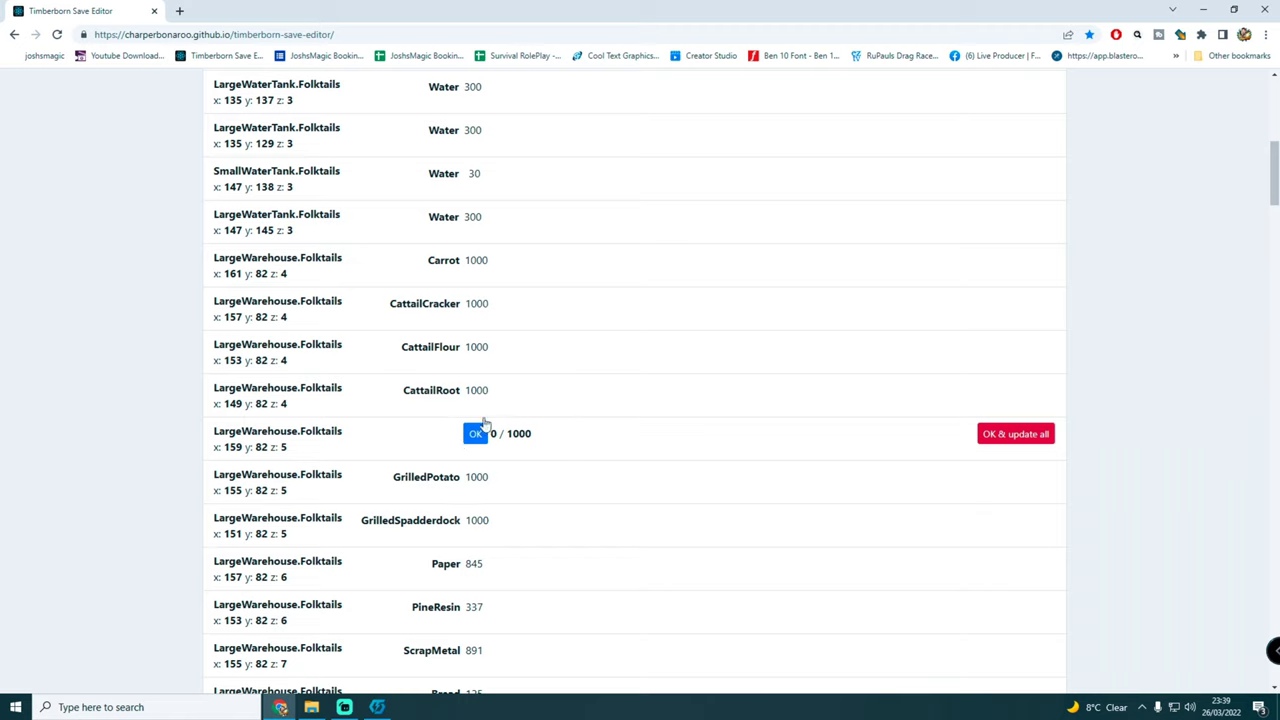
{"action": "scroll", "coordinate": [620, 438], "scroll_direction": "down", "scroll_amount": 2}
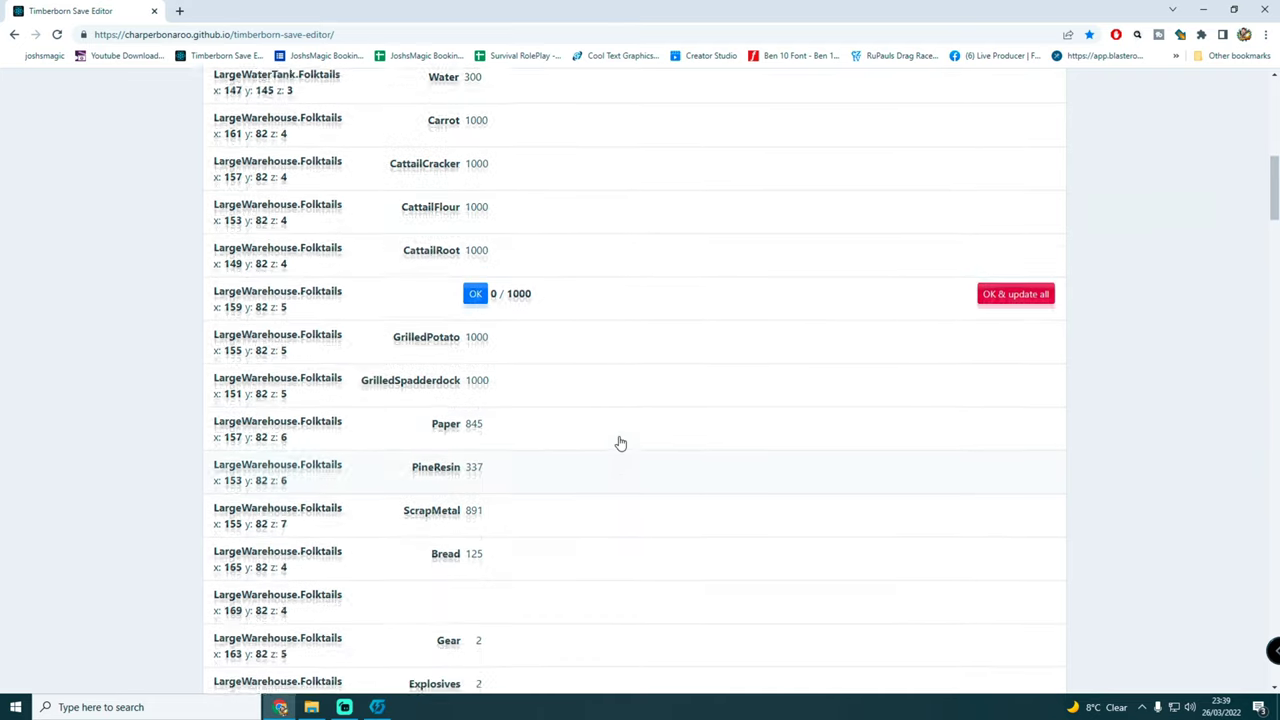
{"action": "scroll", "coordinate": [620, 443], "scroll_direction": "down", "scroll_amount": 3}
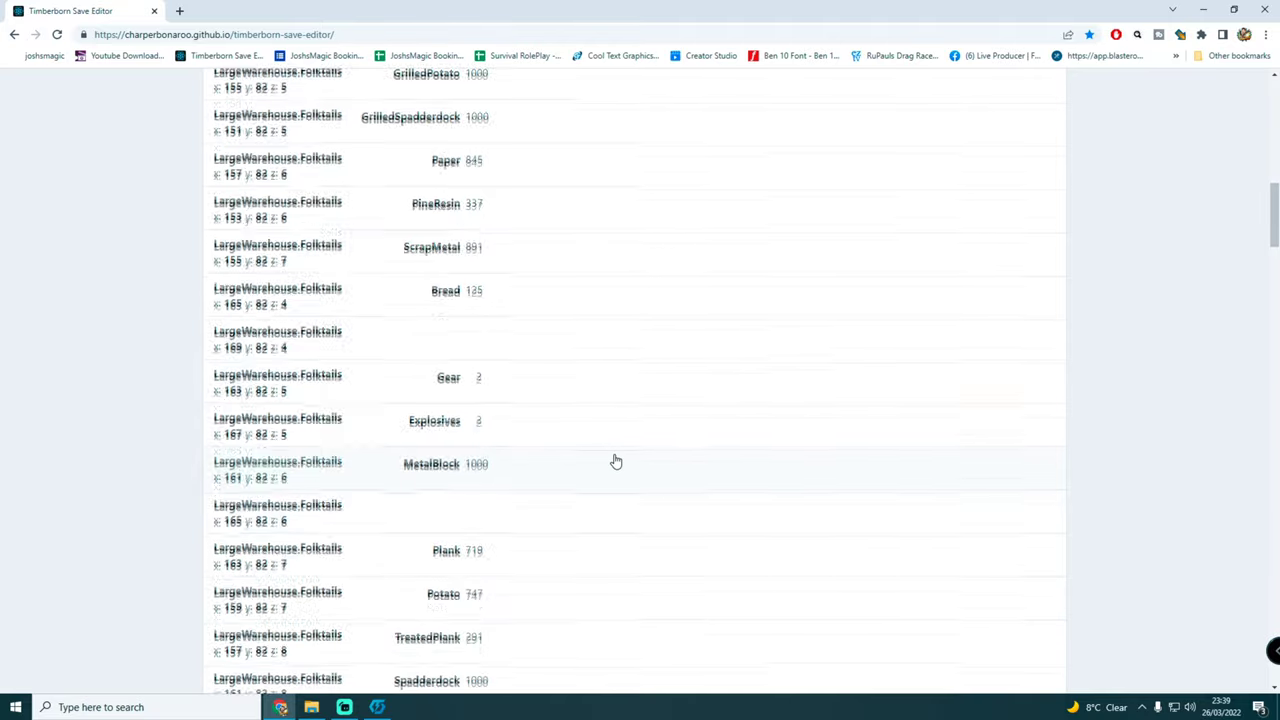
{"action": "scroll", "coordinate": [616, 461], "scroll_direction": "down", "scroll_amount": 5}
{"action": "scroll", "coordinate": [614, 462], "scroll_direction": "down", "scroll_amount": 4}
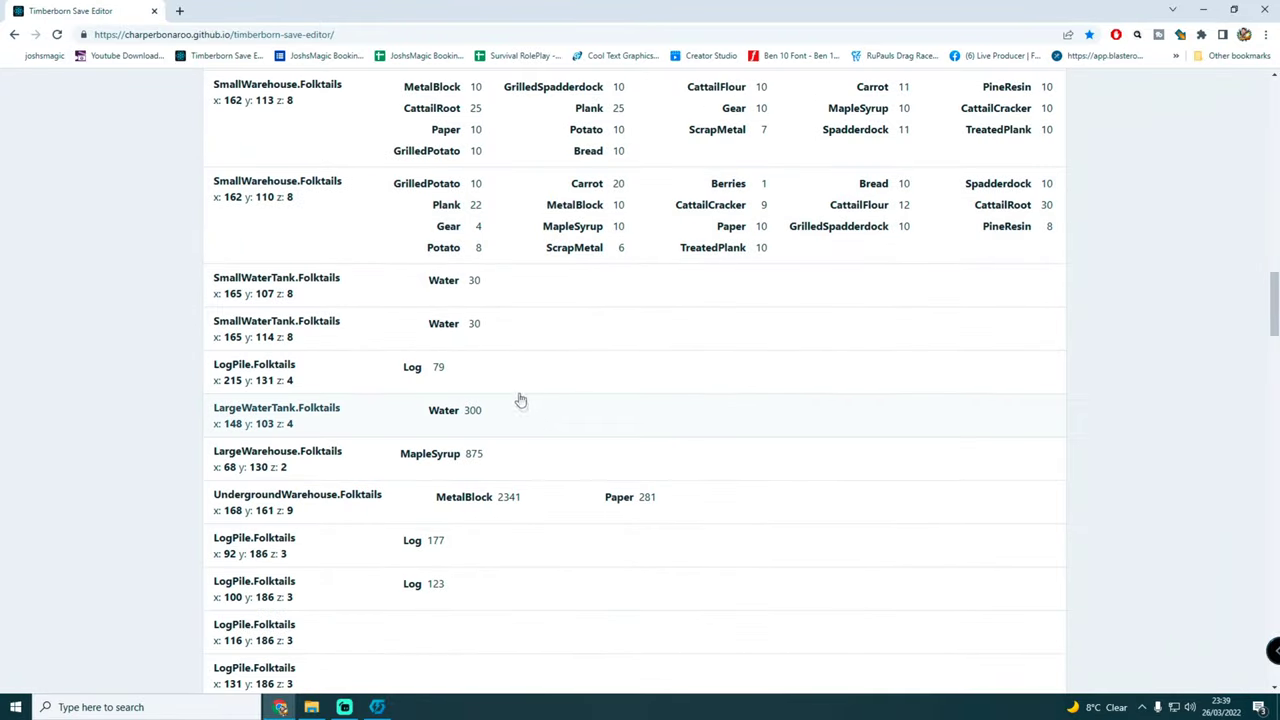
{"action": "scroll", "coordinate": [523, 346], "scroll_direction": "down", "scroll_amount": 1}
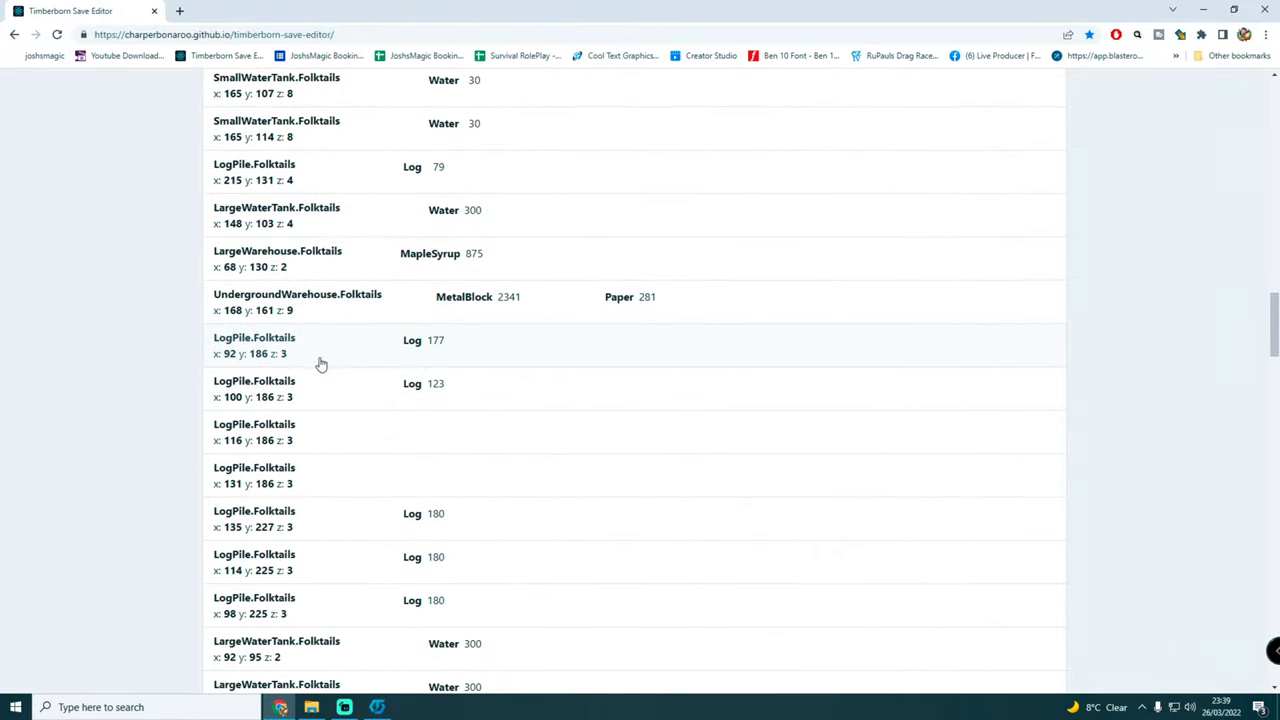
{"action": "left_click", "coordinate": [460, 354]}
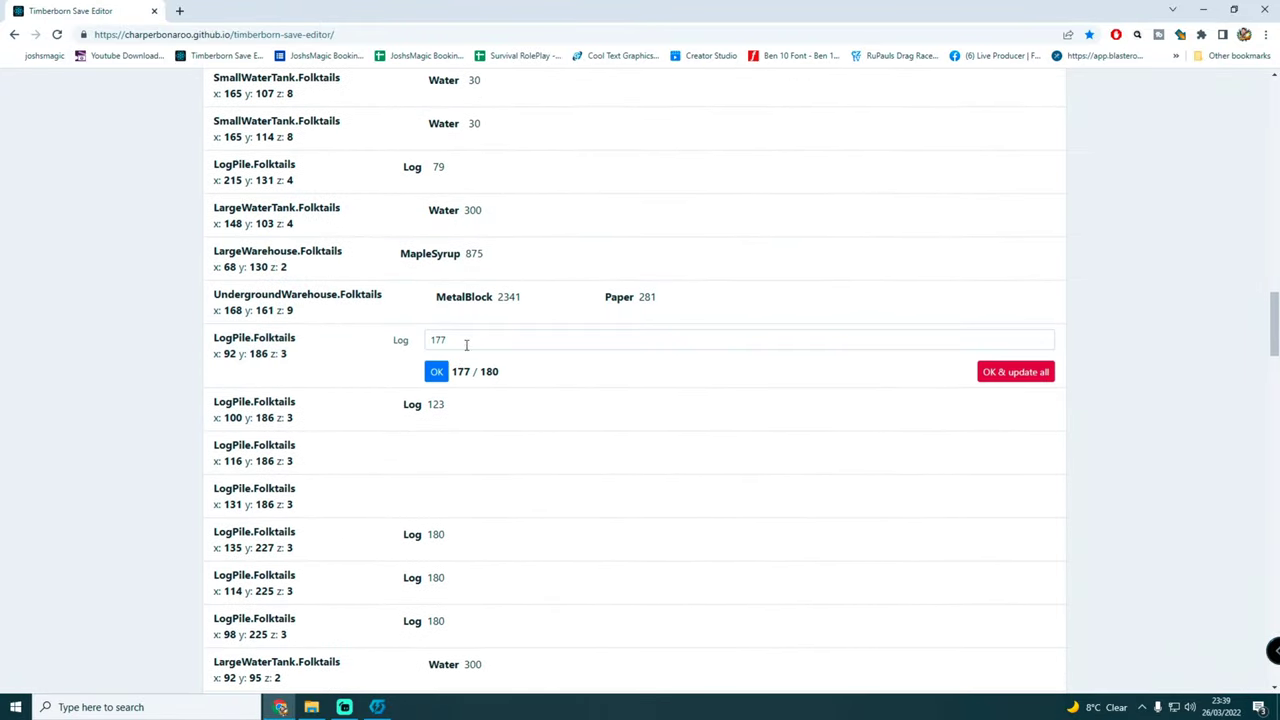
{"action": "type", "text": "180"}
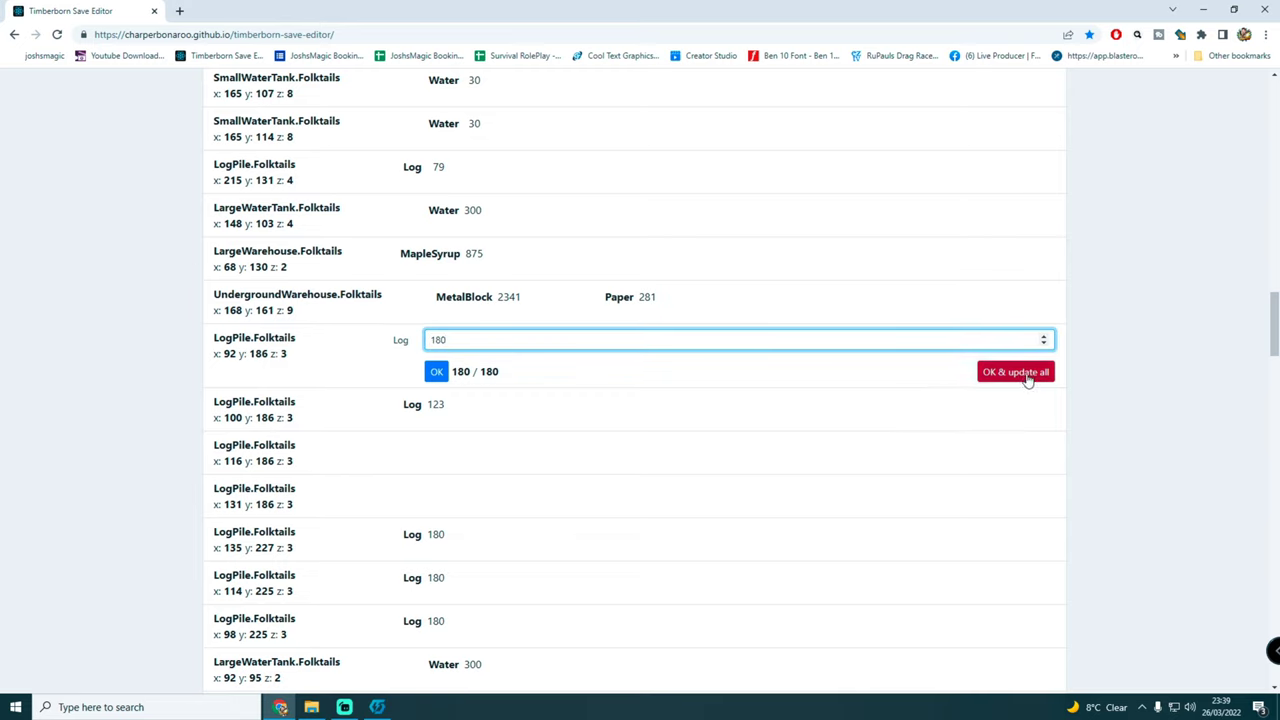
{"action": "left_click", "coordinate": [493, 352]}
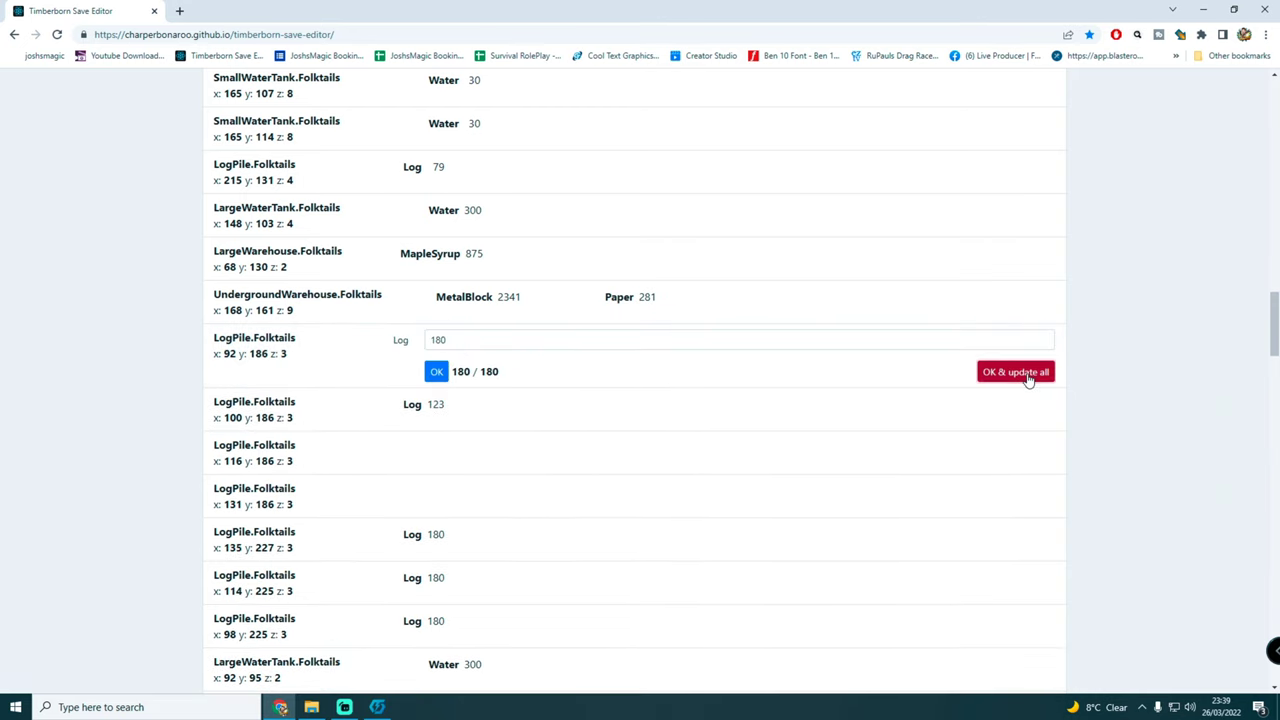
{"action": "left_click", "coordinate": [1022, 374]}
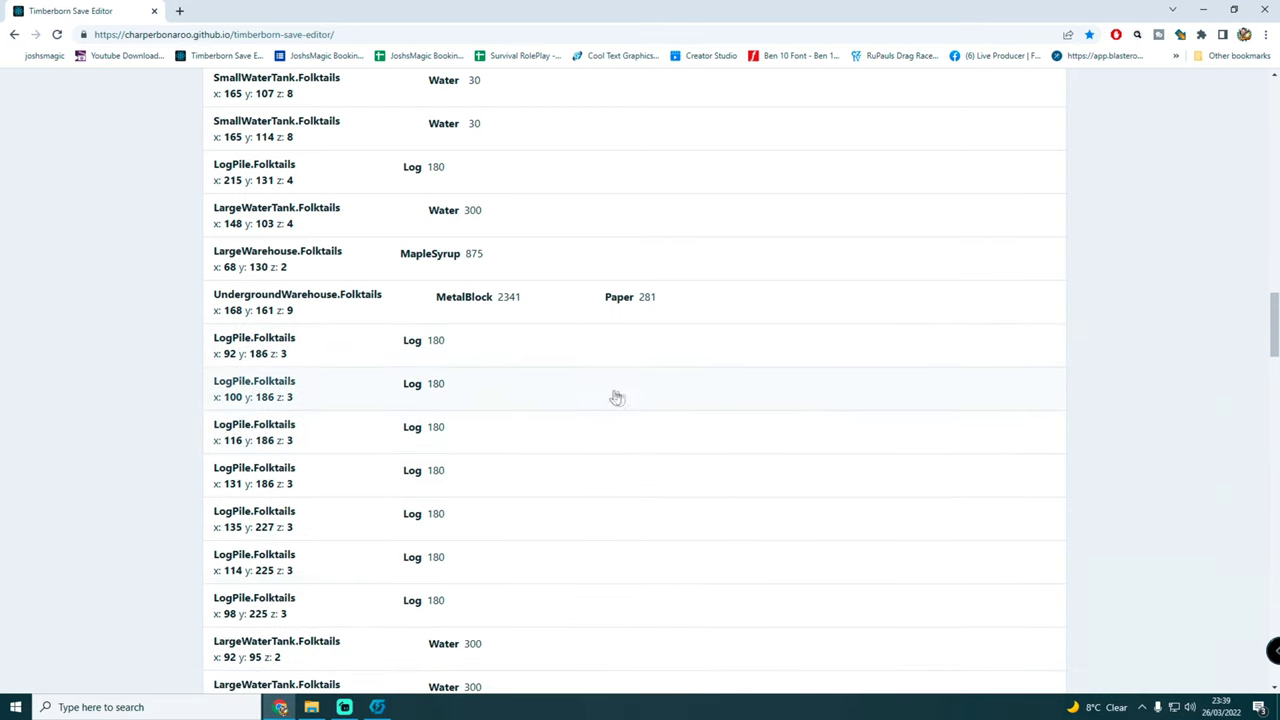
{"action": "scroll", "coordinate": [571, 423], "scroll_direction": "down", "scroll_amount": 4}
{"action": "scroll", "coordinate": [571, 424], "scroll_direction": "down", "scroll_amount": 20}
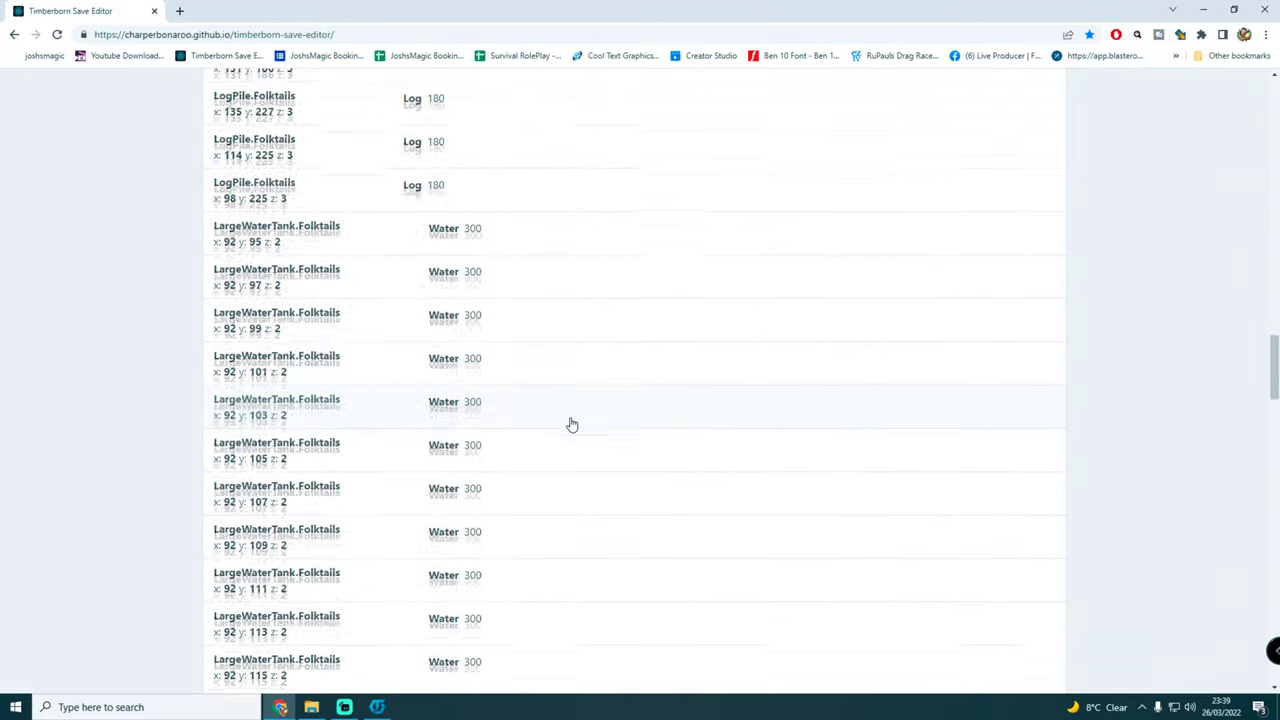
{"action": "scroll", "coordinate": [571, 424], "scroll_direction": "down", "scroll_amount": 9}
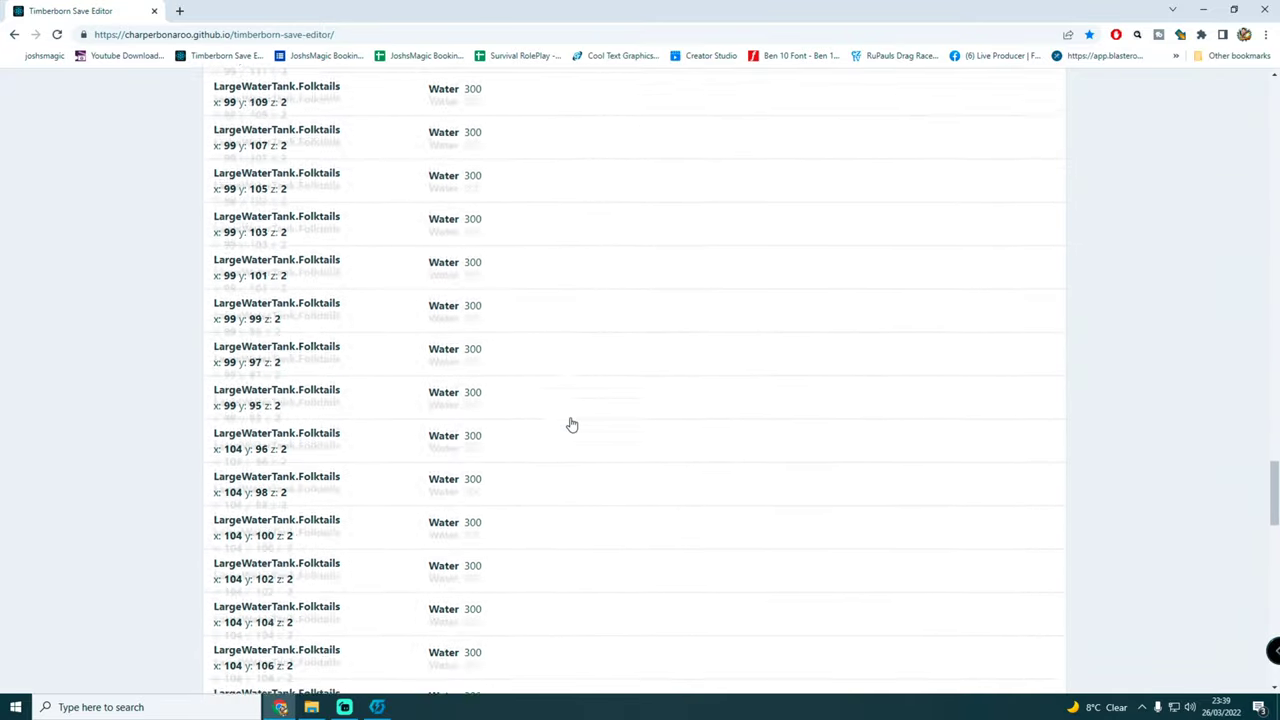
{"action": "scroll", "coordinate": [571, 424], "scroll_direction": "down", "scroll_amount": 10}
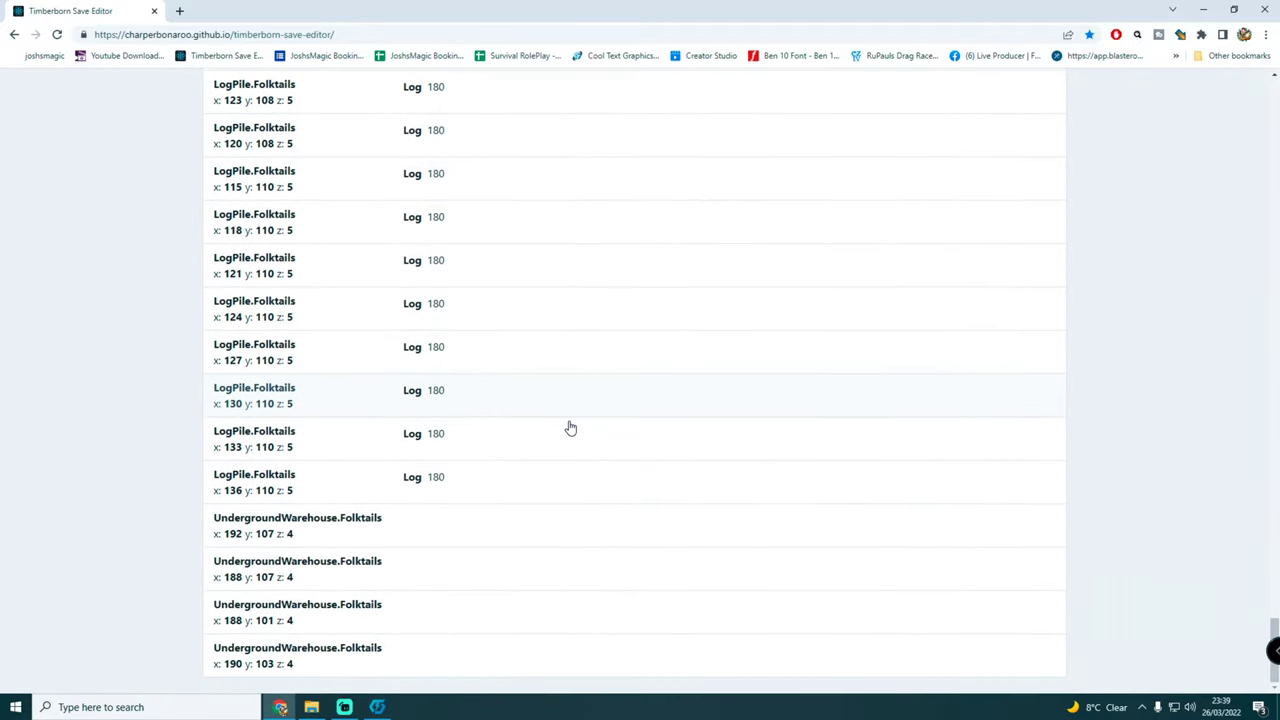
{"action": "left_click", "coordinate": [406, 645]}
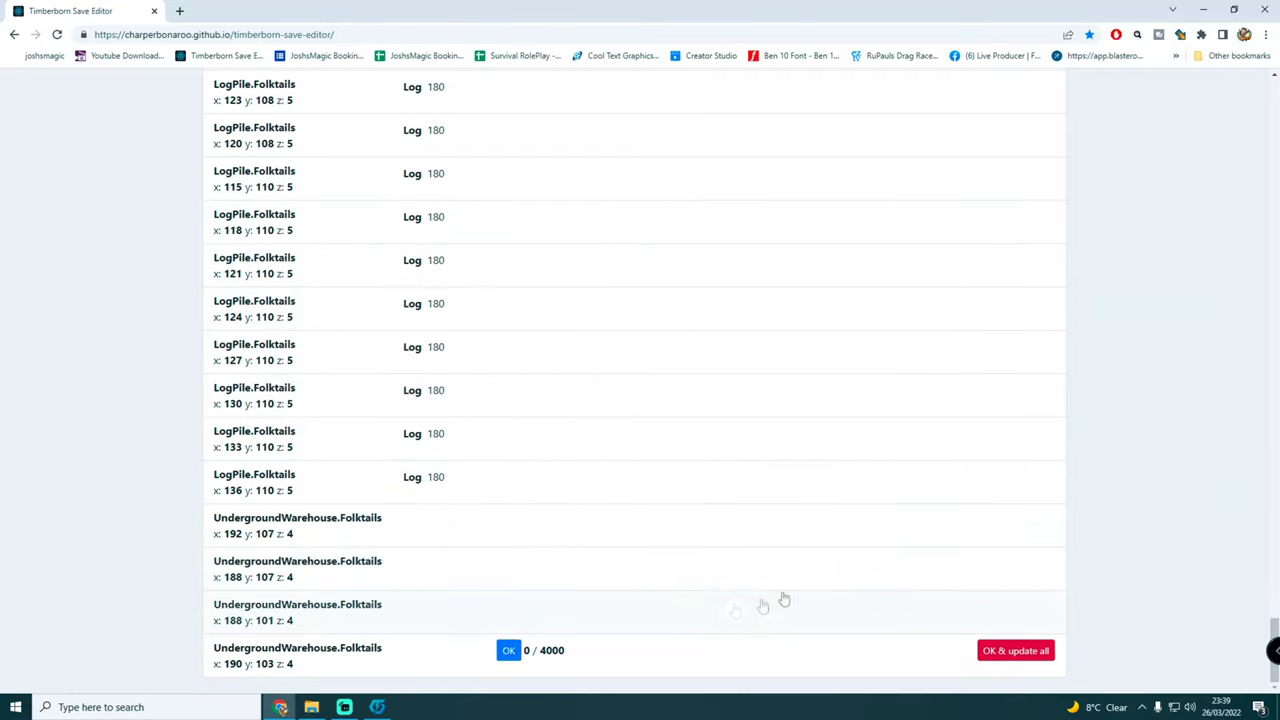
{"action": "scroll", "coordinate": [715, 606], "scroll_direction": "up", "scroll_amount": 10}
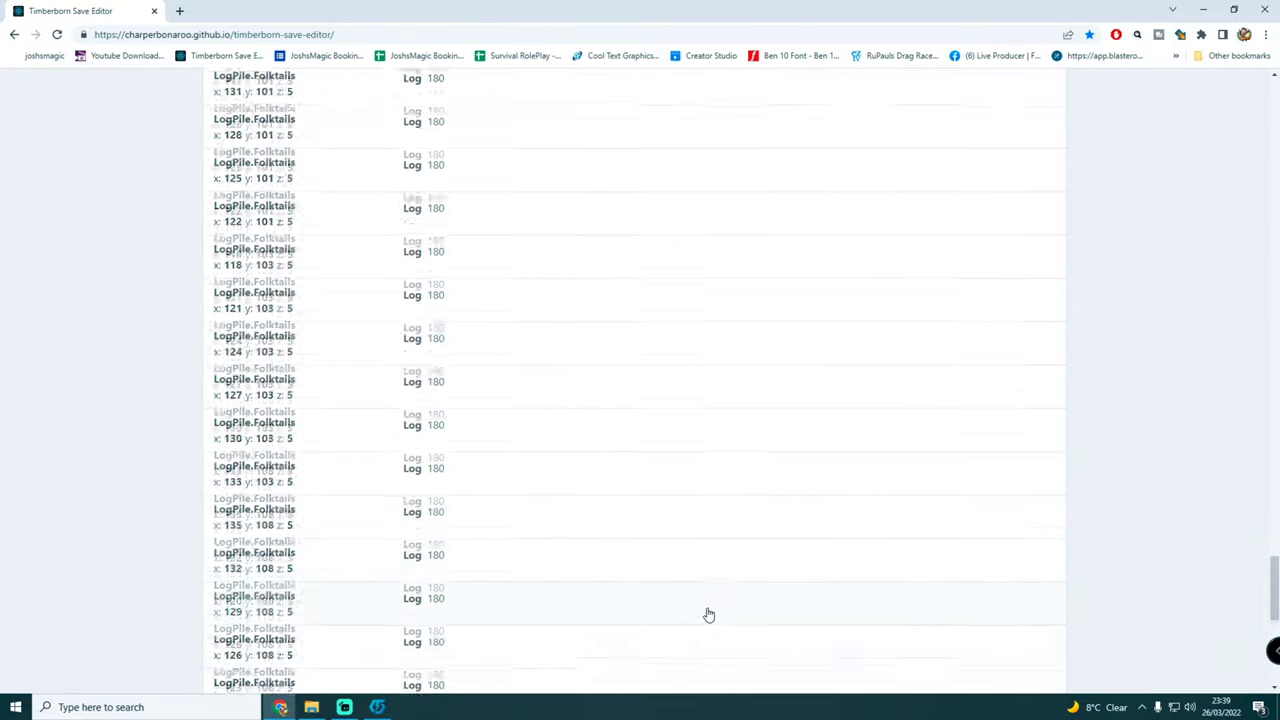
{"action": "scroll", "coordinate": [713, 604], "scroll_direction": "up", "scroll_amount": 15}
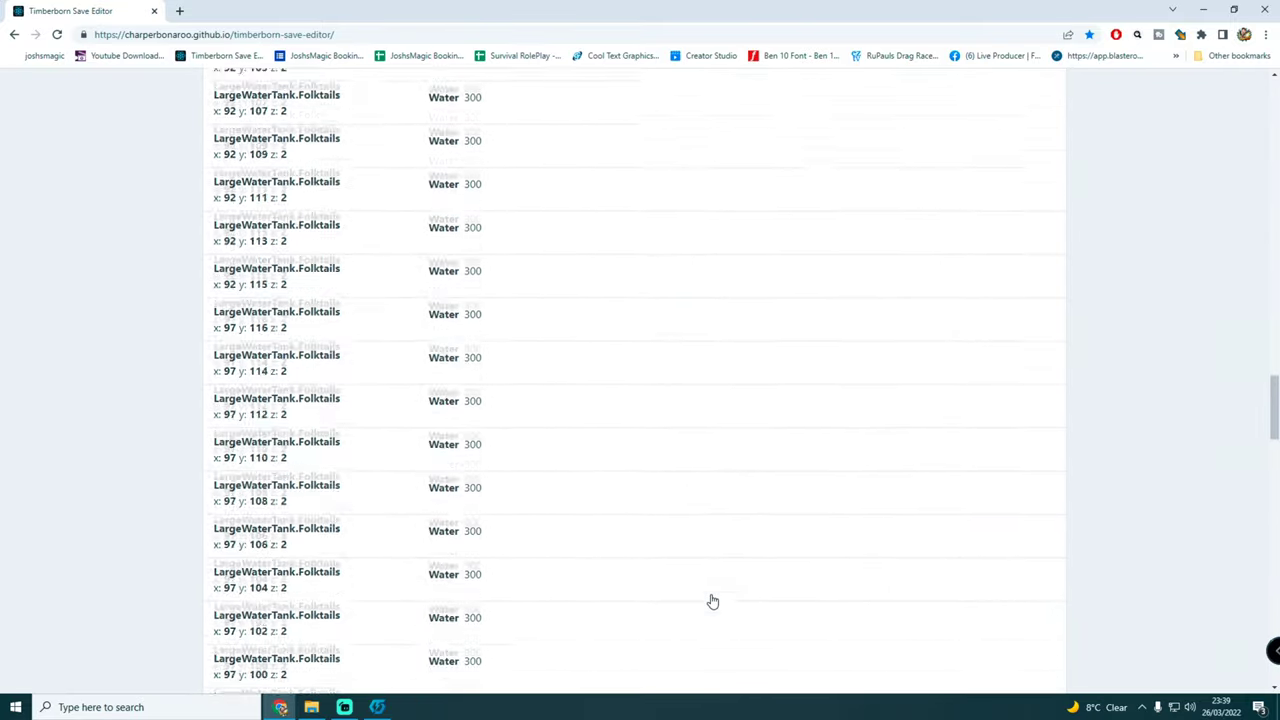
{"action": "scroll", "coordinate": [712, 601], "scroll_direction": "up", "scroll_amount": 10}
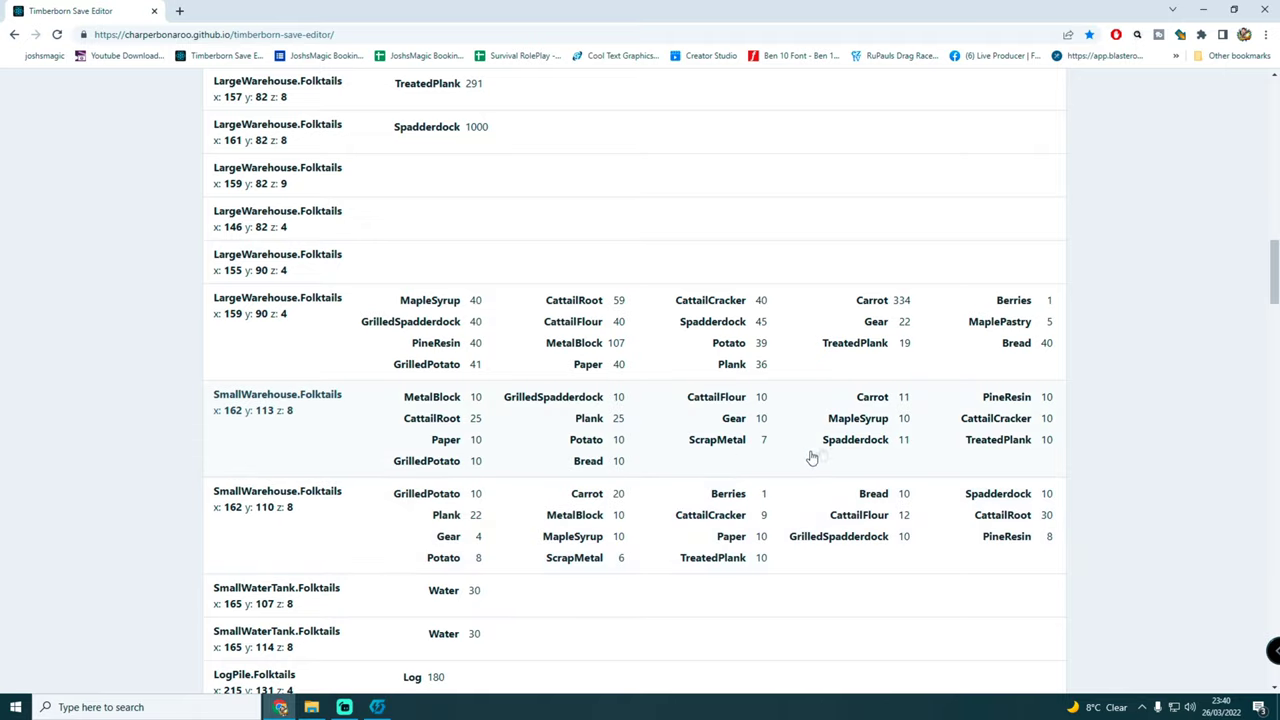
Step: Enter 1000 Explosives for the large warehouse at x:159 y:90 z:4
{"action": "scroll", "coordinate": [863, 446], "scroll_direction": "up", "scroll_amount": 4}
{"action": "scroll", "coordinate": [837, 477], "scroll_direction": "down", "scroll_amount": 3}
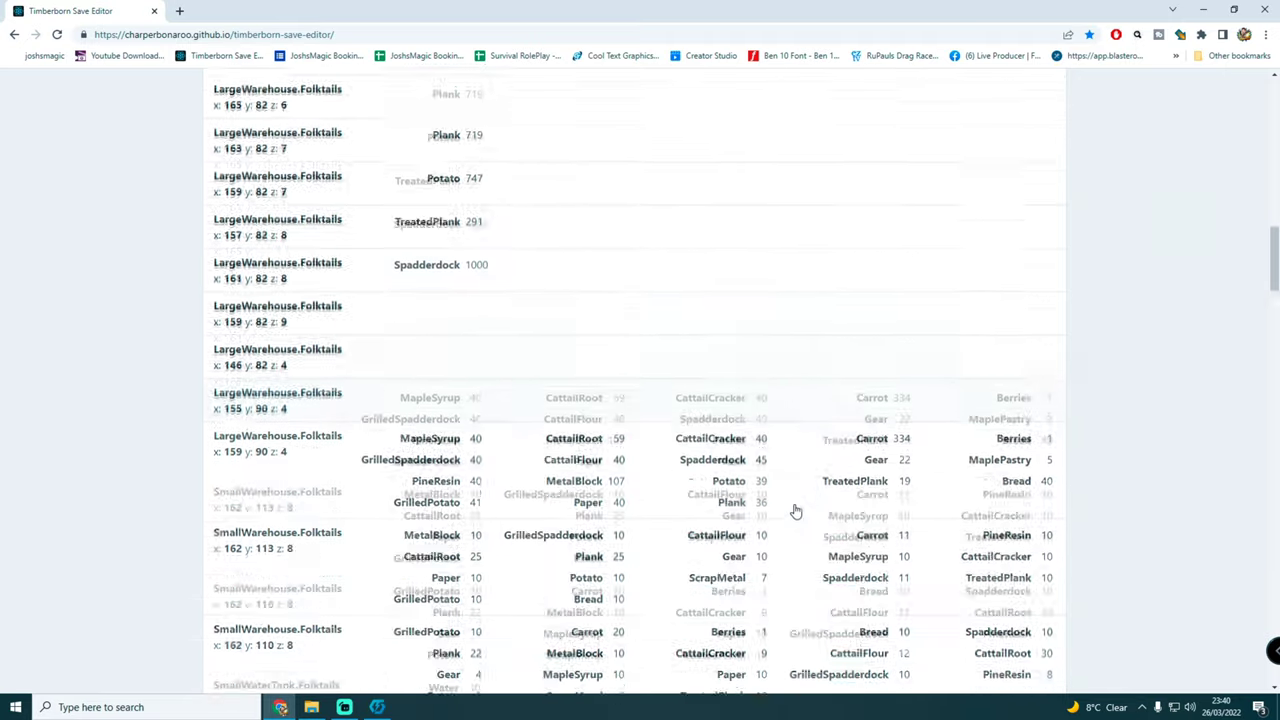
{"action": "scroll", "coordinate": [657, 426], "scroll_direction": "up", "scroll_amount": 1}
{"action": "left_click", "coordinate": [666, 465]}
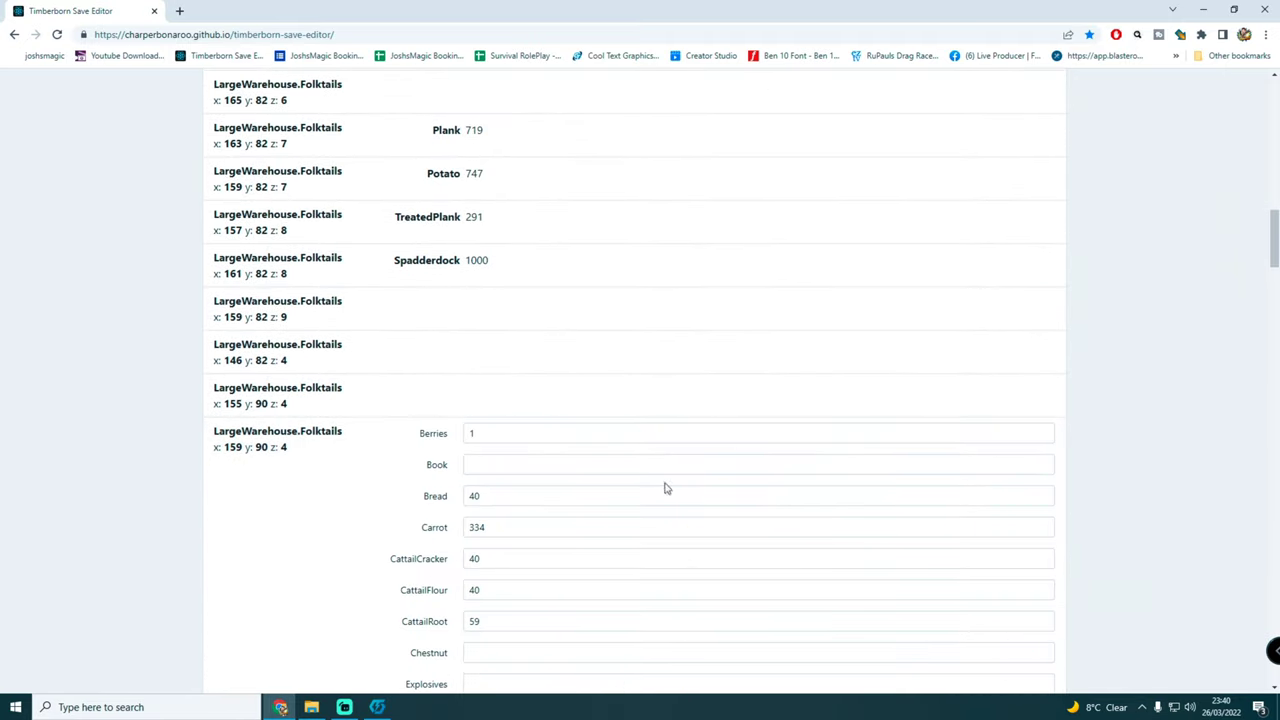
{"action": "scroll", "coordinate": [665, 486], "scroll_direction": "down", "scroll_amount": 5}
{"action": "scroll", "coordinate": [665, 486], "scroll_direction": "down", "scroll_amount": 2}
{"action": "scroll", "coordinate": [663, 486], "scroll_direction": "up", "scroll_amount": 6}
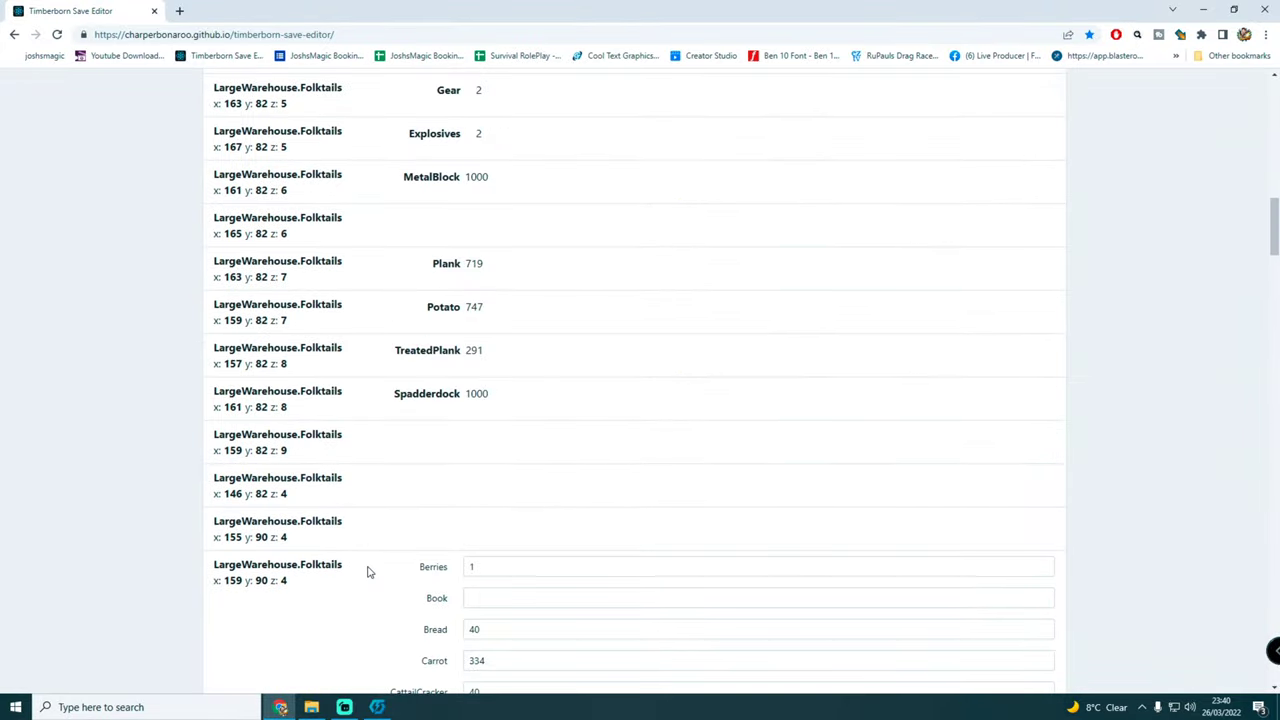
{"action": "scroll", "coordinate": [483, 591], "scroll_direction": "down", "scroll_amount": 9}
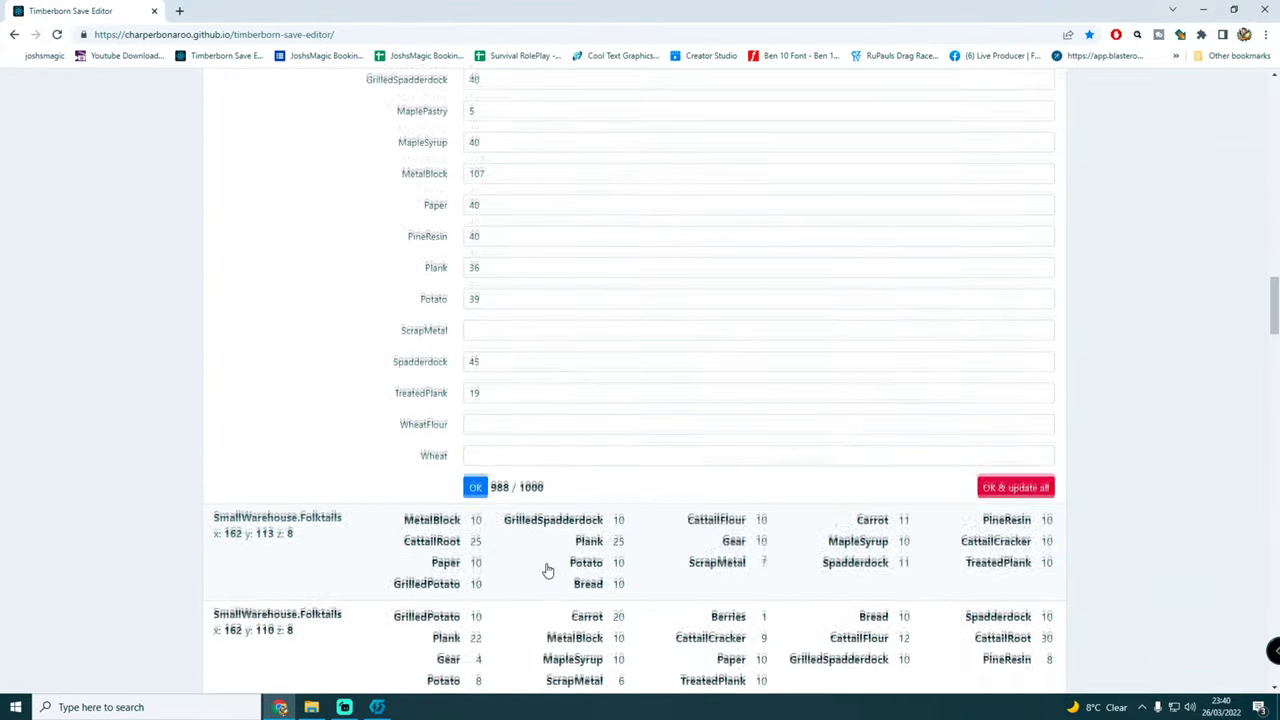
{"action": "scroll", "coordinate": [546, 569], "scroll_direction": "up", "scroll_amount": 1}
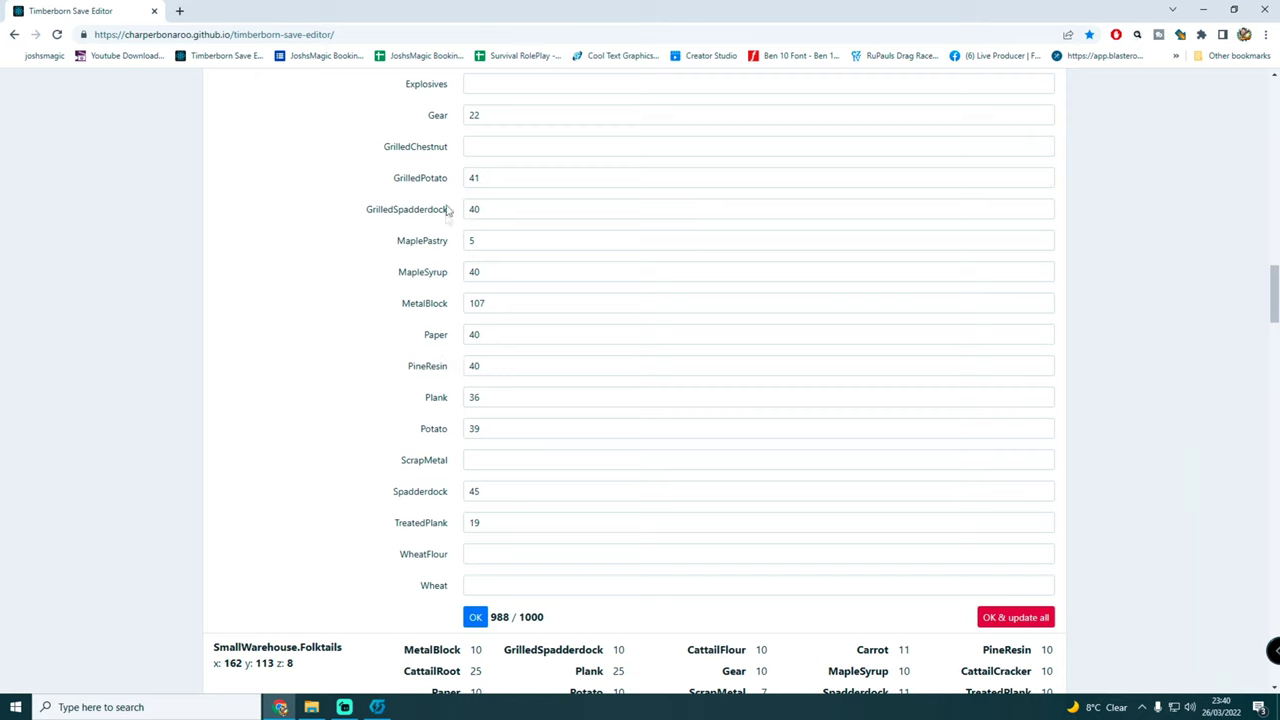
{"action": "scroll", "coordinate": [505, 225], "scroll_direction": "up", "scroll_amount": 1}
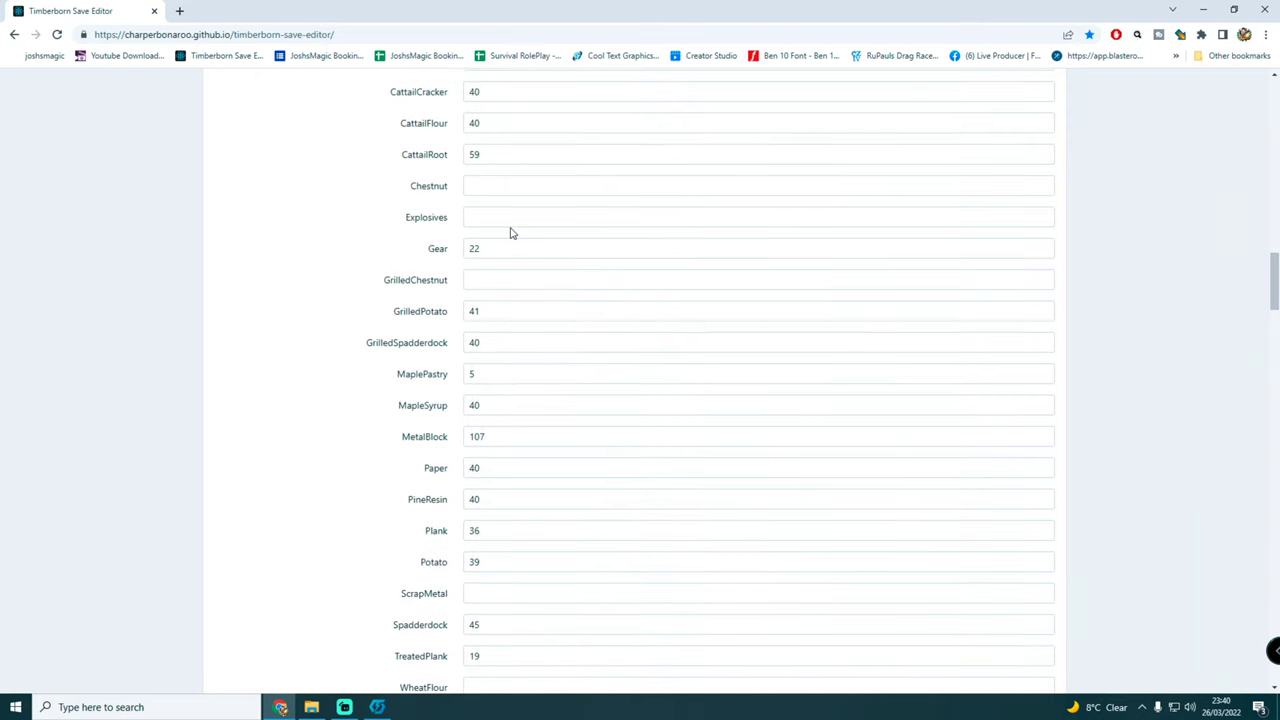
{"action": "left_click", "coordinate": [505, 213]}
{"action": "type", "text": "1000"}
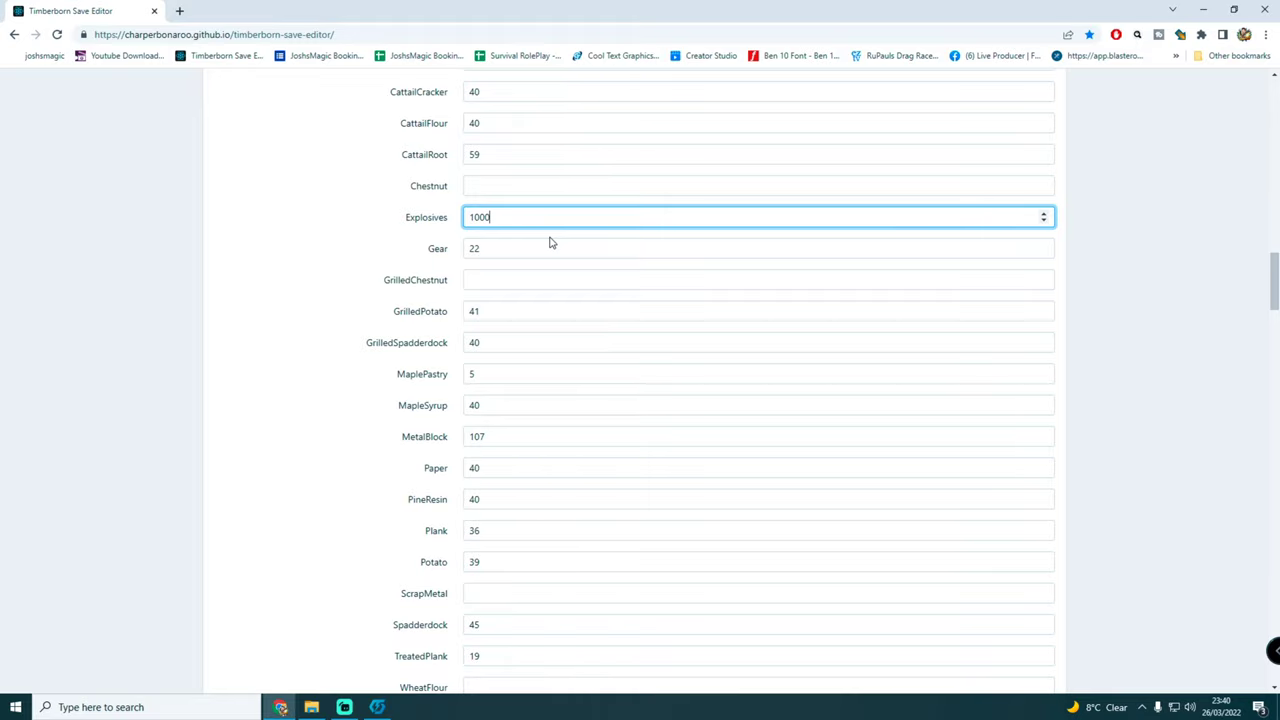
{"action": "left_click", "coordinate": [323, 237]}
Step: Clear that warehouse's TreatedPlank and Spadderdock amounts
{"action": "scroll", "coordinate": [680, 440], "scroll_direction": "down", "scroll_amount": 3}
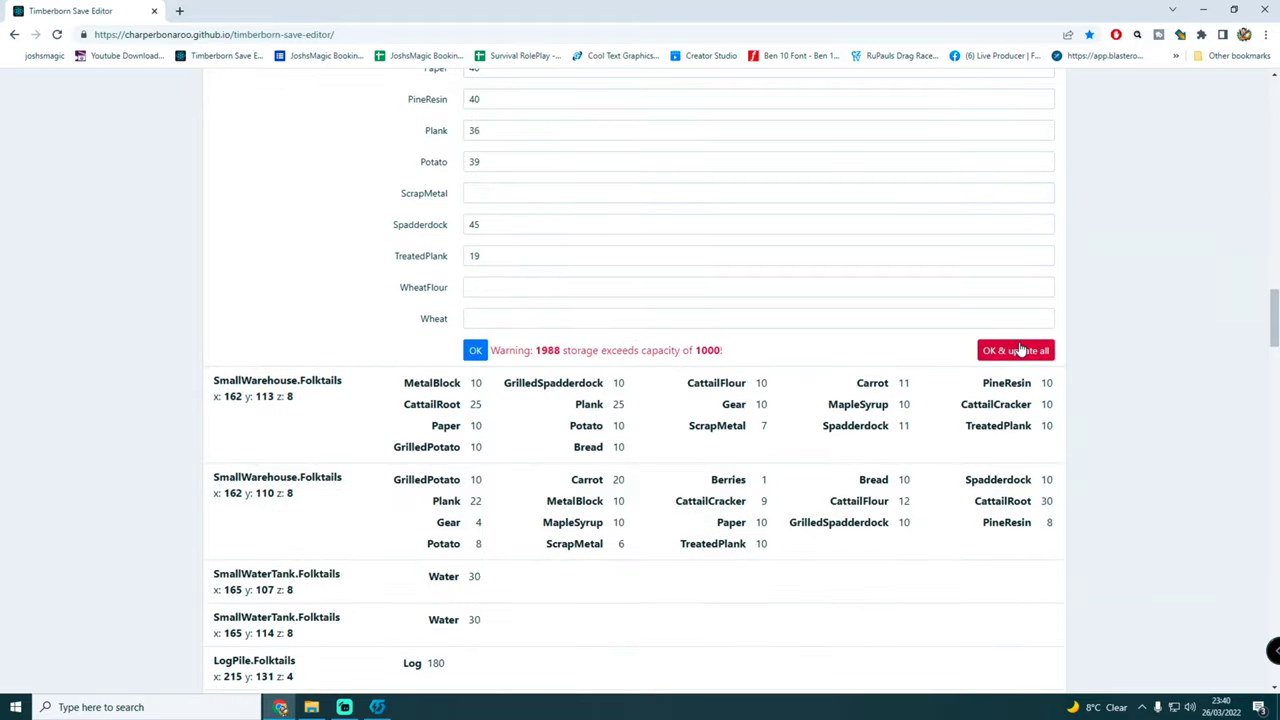
{"action": "scroll", "coordinate": [560, 343], "scroll_direction": "up", "scroll_amount": 1}
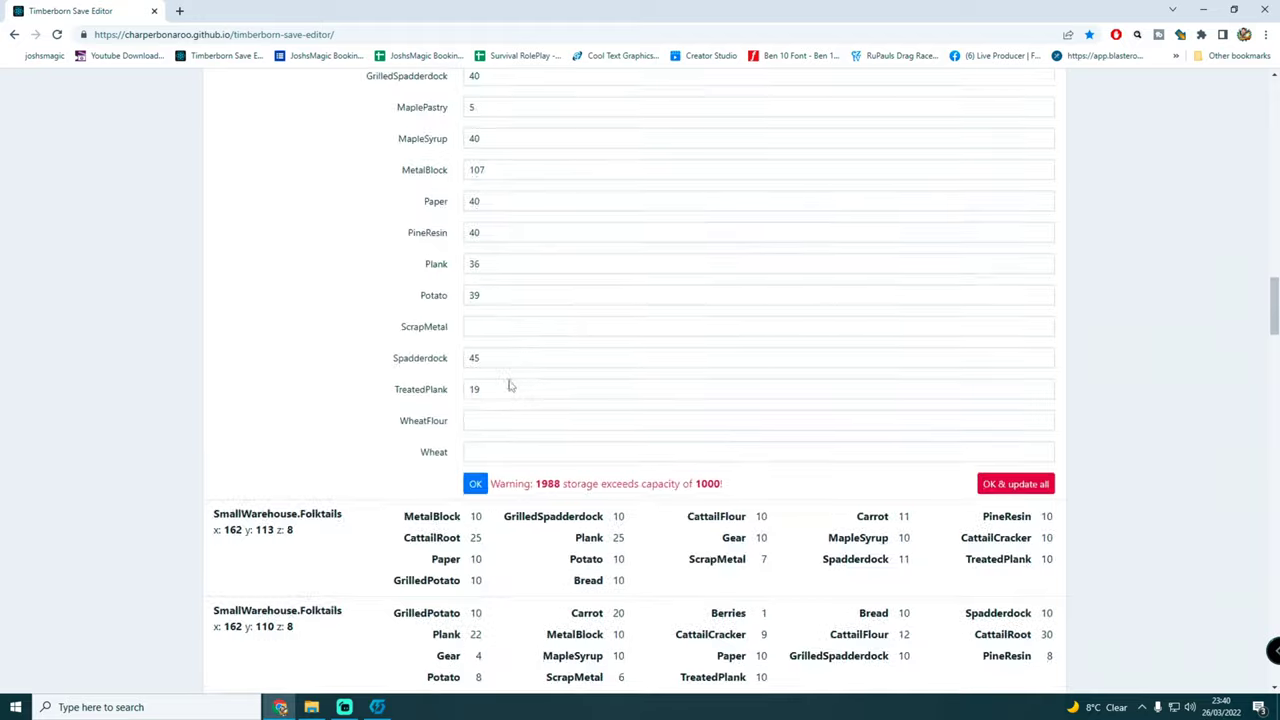
{"action": "left_click_drag", "start_coordinate": [508, 387], "coordinate": [440, 390]}
{"action": "key", "text": "BackSpace"}
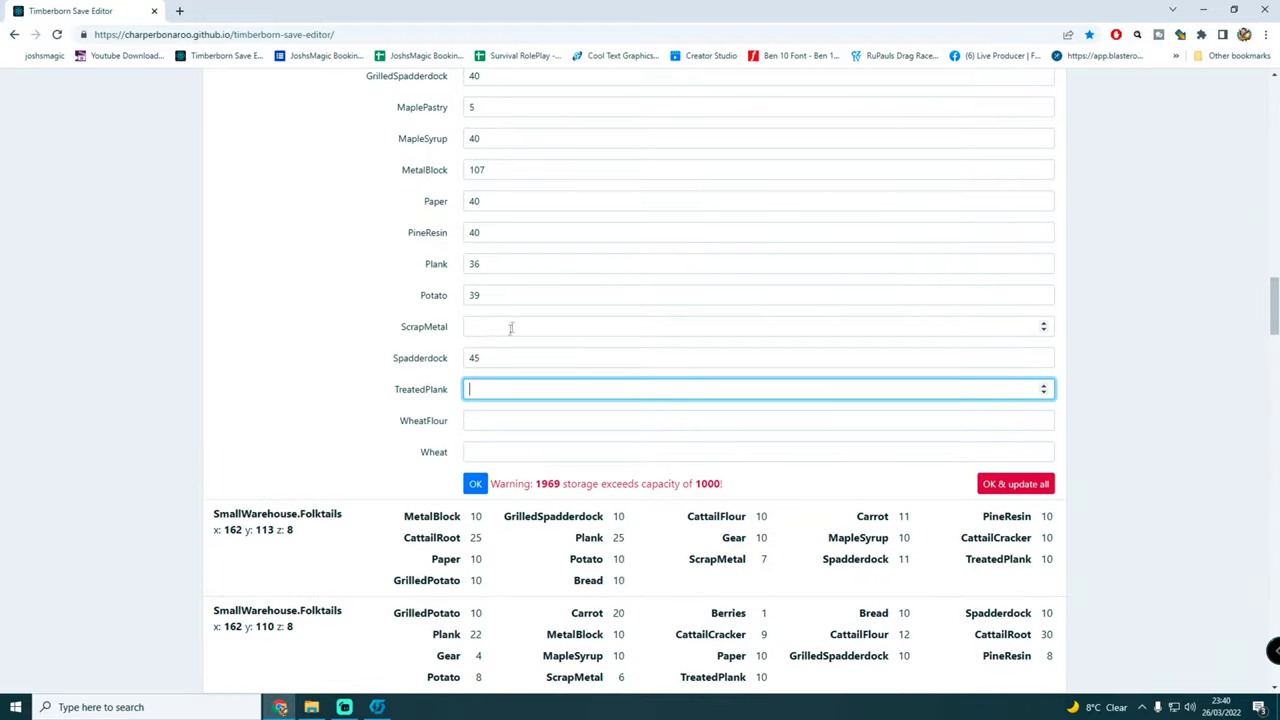
{"action": "left_click", "coordinate": [417, 358]}
{"action": "key", "text": "BackSpace"}
{"action": "scroll", "coordinate": [537, 494], "scroll_direction": "up", "scroll_amount": 2}
{"action": "scroll", "coordinate": [539, 480], "scroll_direction": "up", "scroll_amount": 3}
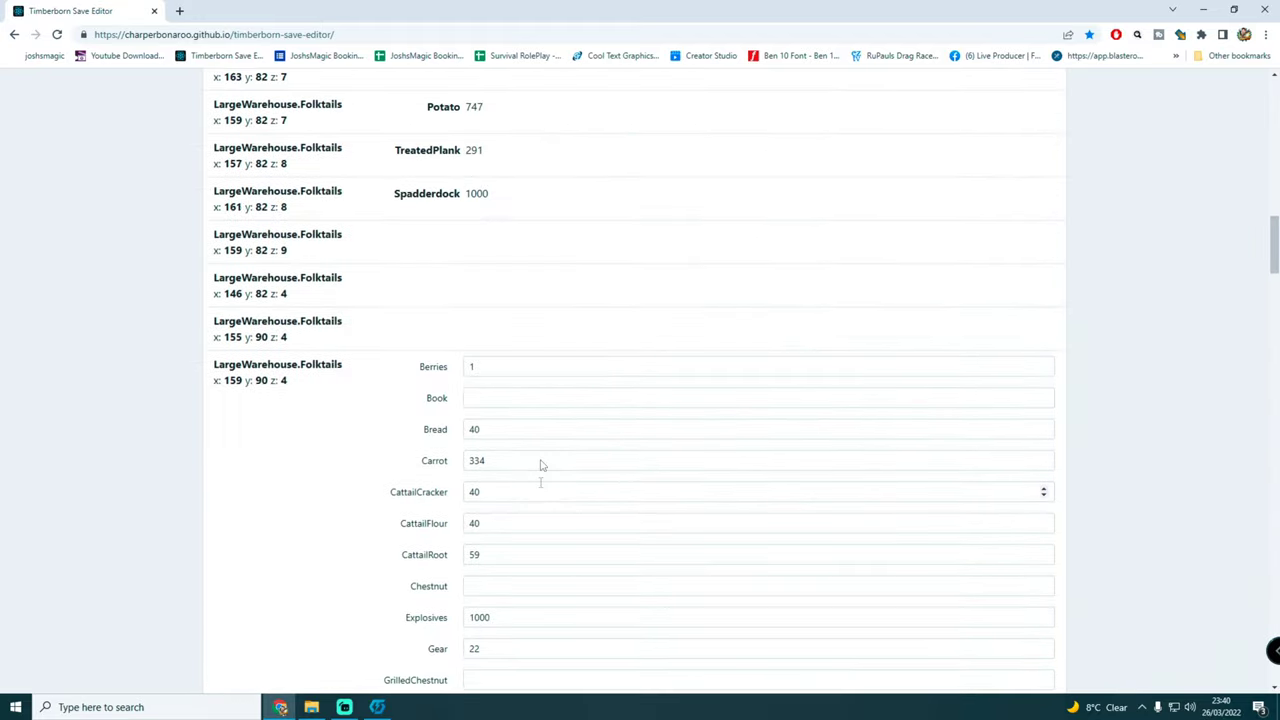
Step: Clear every goods amount in the 159, 90, 4 warehouse except Explosives
{"action": "left_click", "coordinate": [504, 362]}
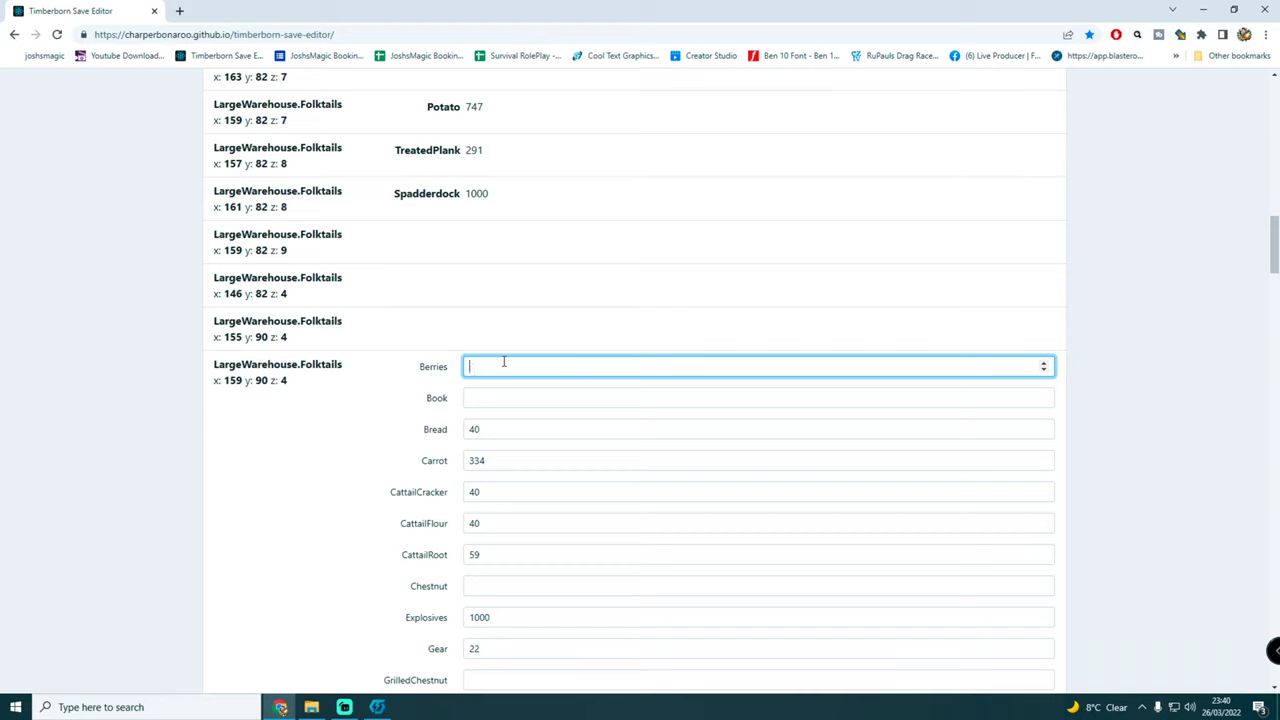
{"action": "key", "text": "Tab"}
{"action": "key", "text": "Tab"}
{"action": "key", "text": "BackSpace"}
{"action": "key", "text": "Tab"}
{"action": "key", "text": "Tab"}
{"action": "key", "text": "BackSpace"}
{"action": "key", "text": "Tab"}
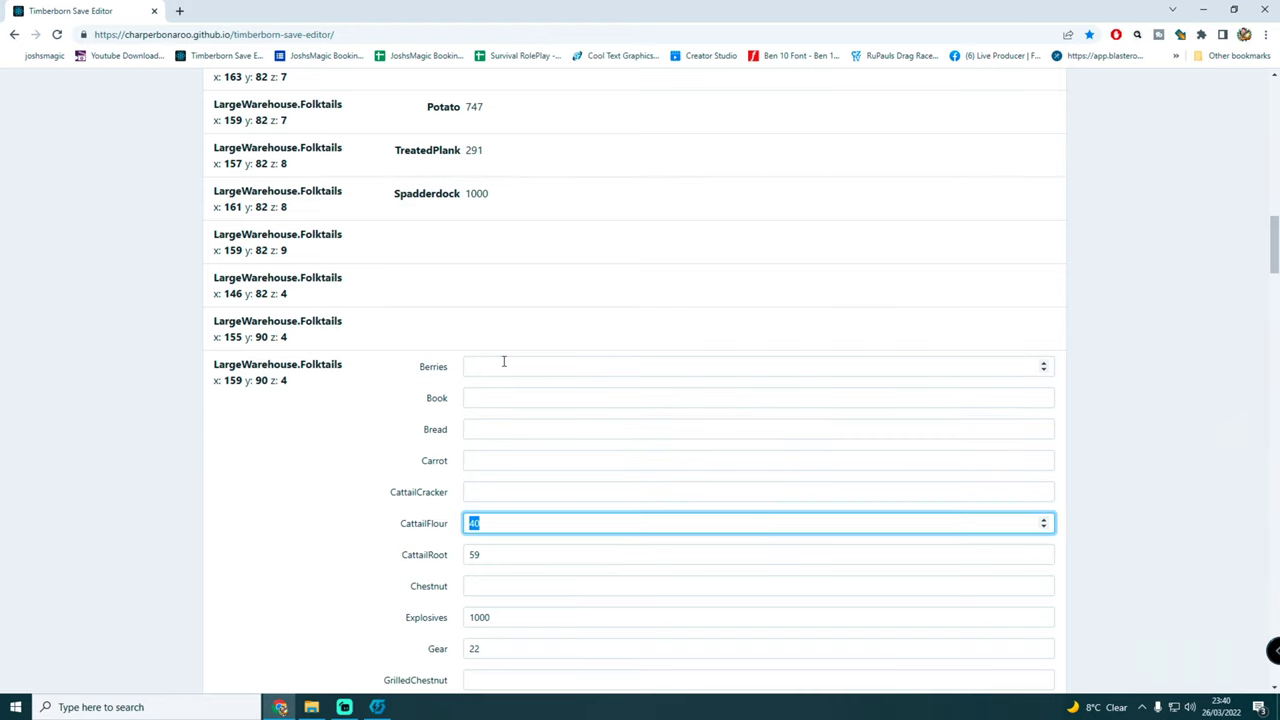
{"action": "key", "text": "BackSpace"}
{"action": "key", "text": "Tab"}
{"action": "key", "text": "BackSpace"}
{"action": "key", "text": "Tab"}
{"action": "key", "text": "Tab"}
{"action": "key", "text": "Tab"}
{"action": "key", "text": "BackSpace"}
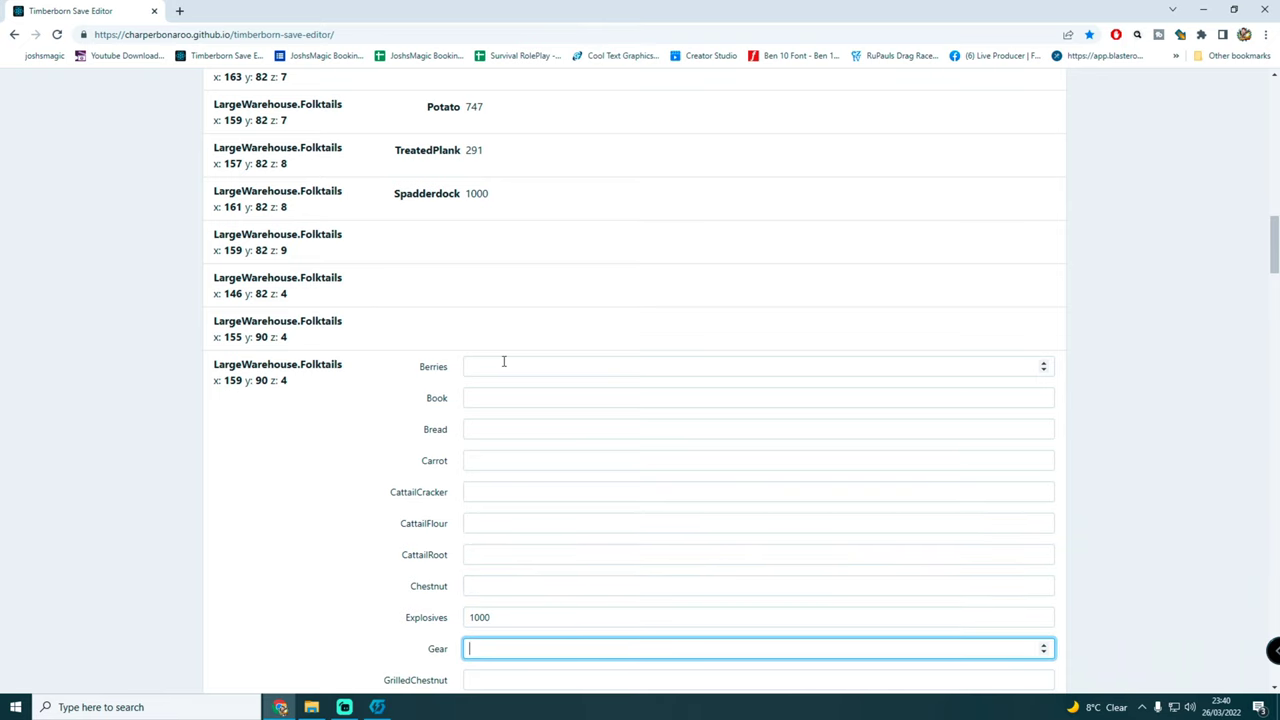
{"action": "key", "text": "Tab"}
{"action": "key", "text": "Tab"}
{"action": "key", "text": "BackSpace"}
{"action": "key", "text": "Tab"}
{"action": "key", "text": "BackSpace"}
{"action": "key", "text": "Tab"}
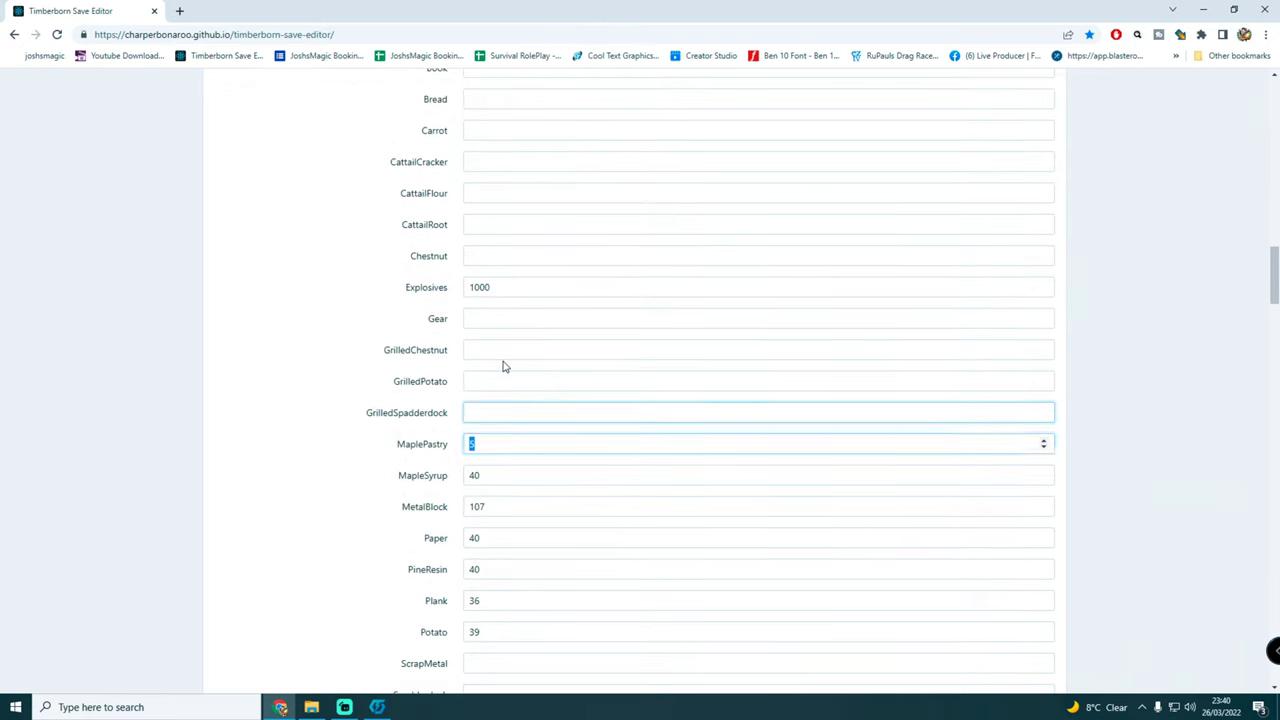
{"action": "key", "text": "BackSpace"}
{"action": "key", "text": "Tab"}
{"action": "key", "text": "BackSpace"}
{"action": "key", "text": "Tab"}
{"action": "key", "text": "BackSpace"}
{"action": "key", "text": "Tab"}
{"action": "key", "text": "BackSpace"}
{"action": "key", "text": "Tab"}
{"action": "key", "text": "BackSpace"}
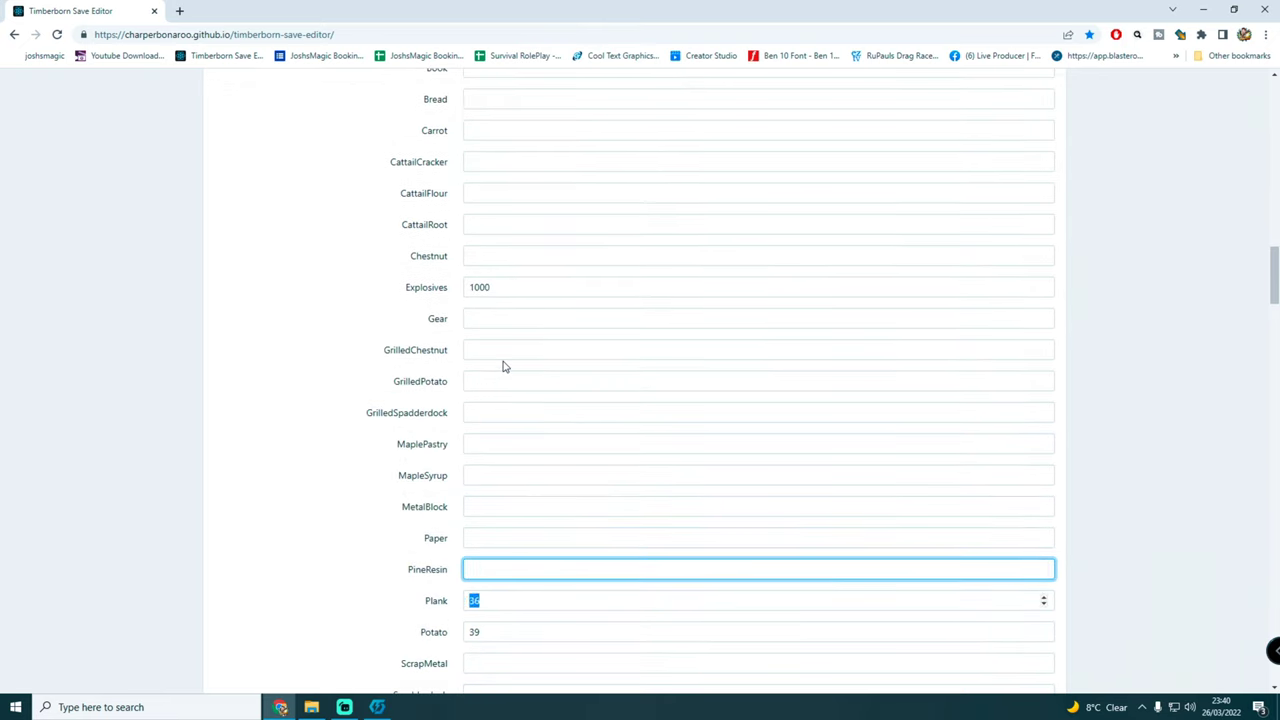
{"action": "key", "text": "Tab"}
{"action": "key", "text": "BackSpace"}
{"action": "key", "text": "Tab"}
{"action": "key", "text": "BackSpace"}
{"action": "key", "text": "Tab"}
{"action": "key", "text": "Tab"}
{"action": "key", "text": "BackSpace"}
{"action": "key", "text": "Tab"}
{"action": "key", "text": "BackSpace"}
{"action": "key", "text": "Tab"}
{"action": "key", "text": "BackSpace"}
{"action": "key", "text": "Tab"}
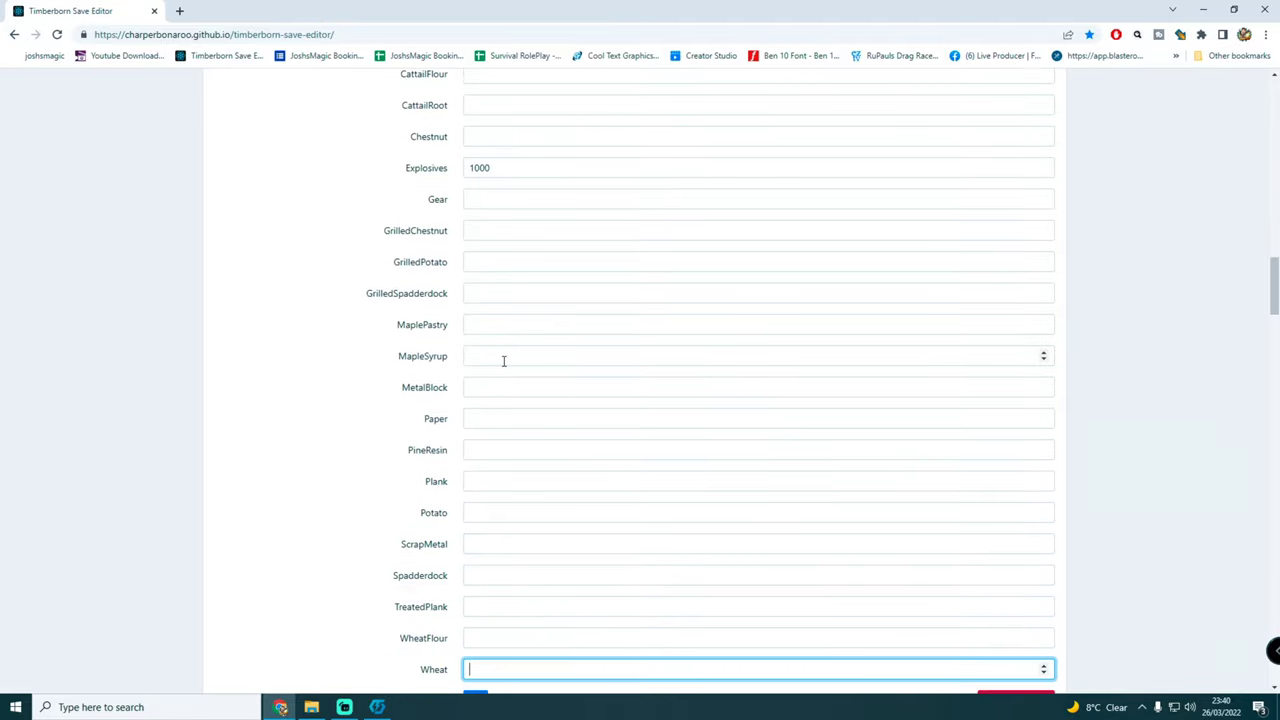
{"action": "key", "text": "Tab"}
Step: Confirm the 1000-Explosives-only warehouse and open the warehouse holding 2 Explosives
{"action": "scroll", "coordinate": [520, 390], "scroll_direction": "down", "scroll_amount": 2}
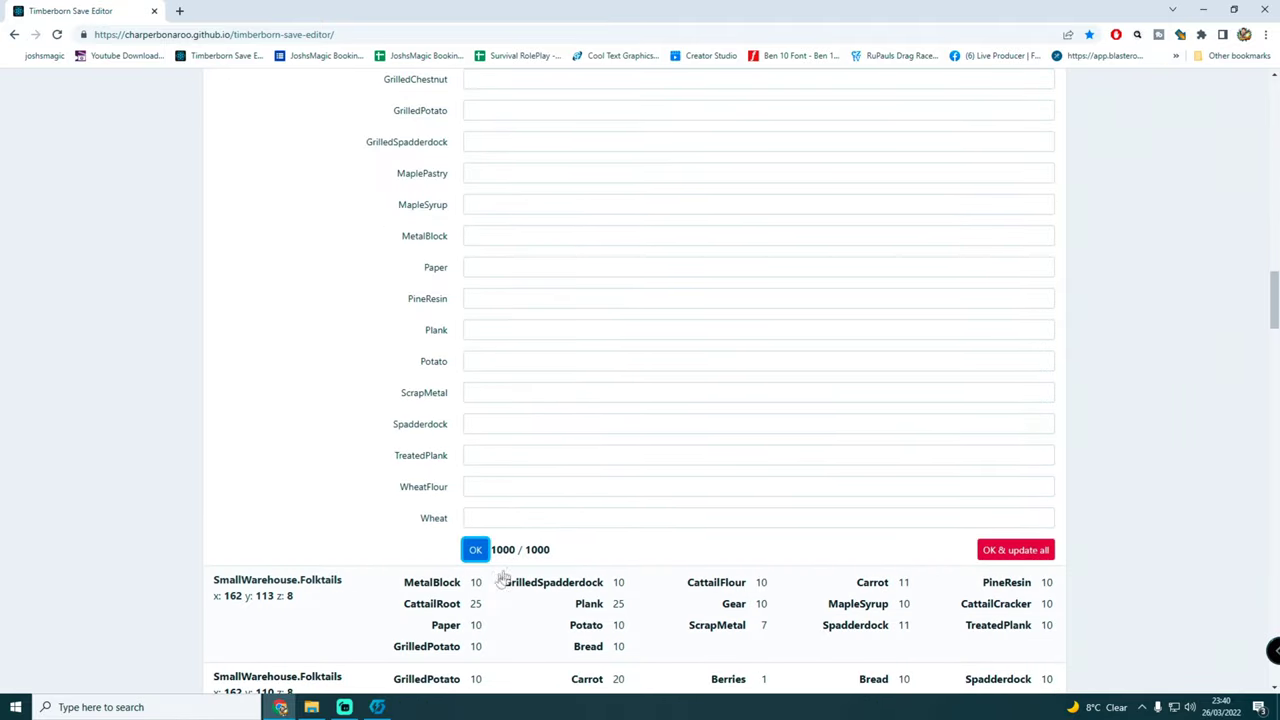
{"action": "left_click", "coordinate": [478, 550]}
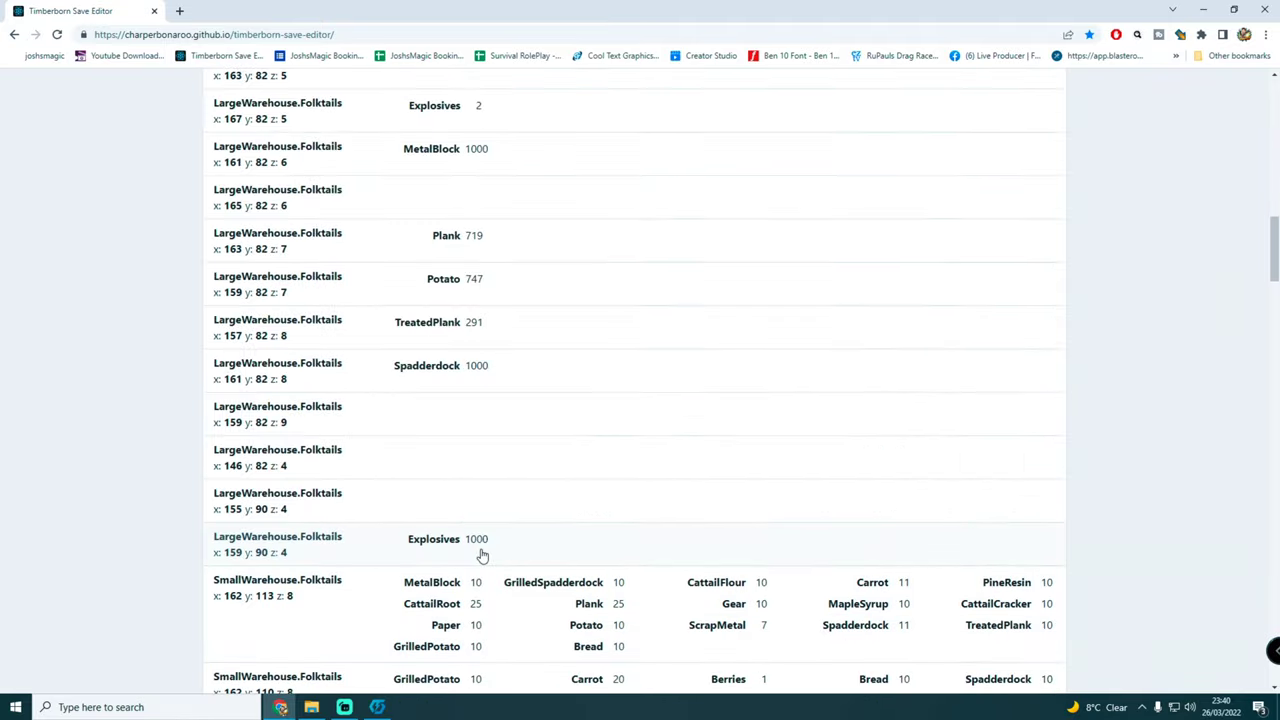
{"action": "left_click", "coordinate": [473, 380]}
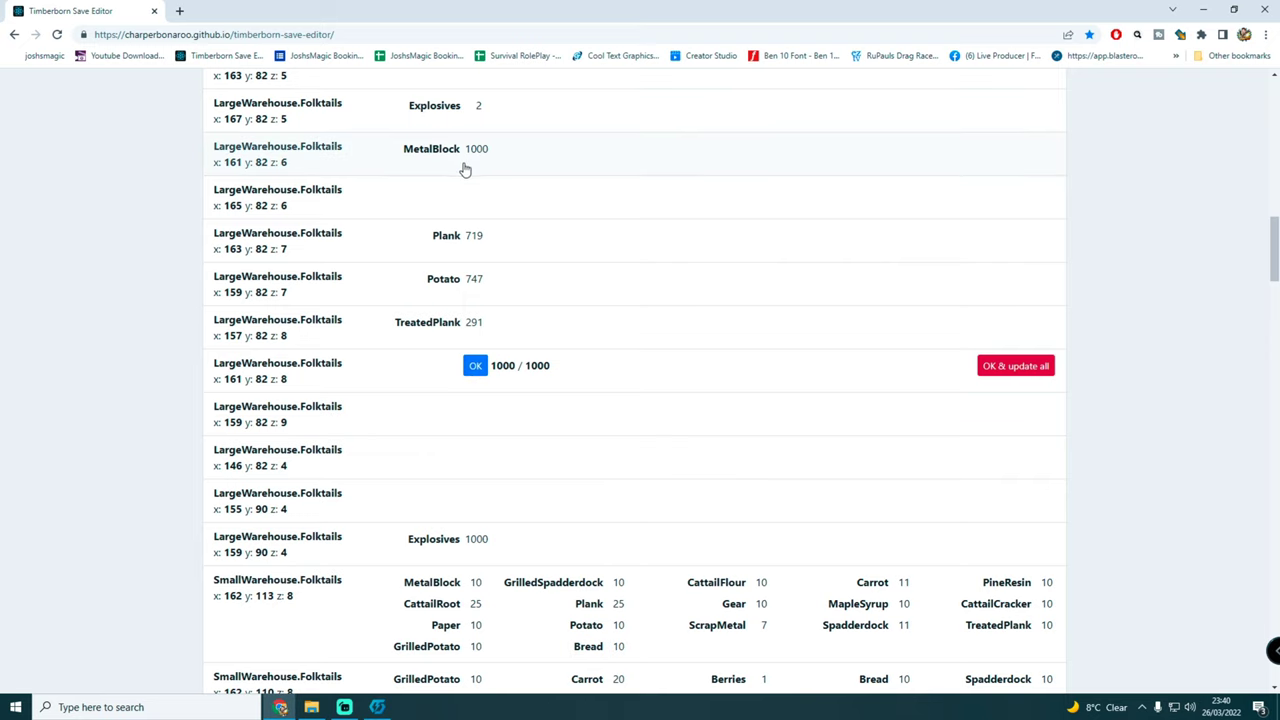
{"action": "left_click", "coordinate": [474, 118]}
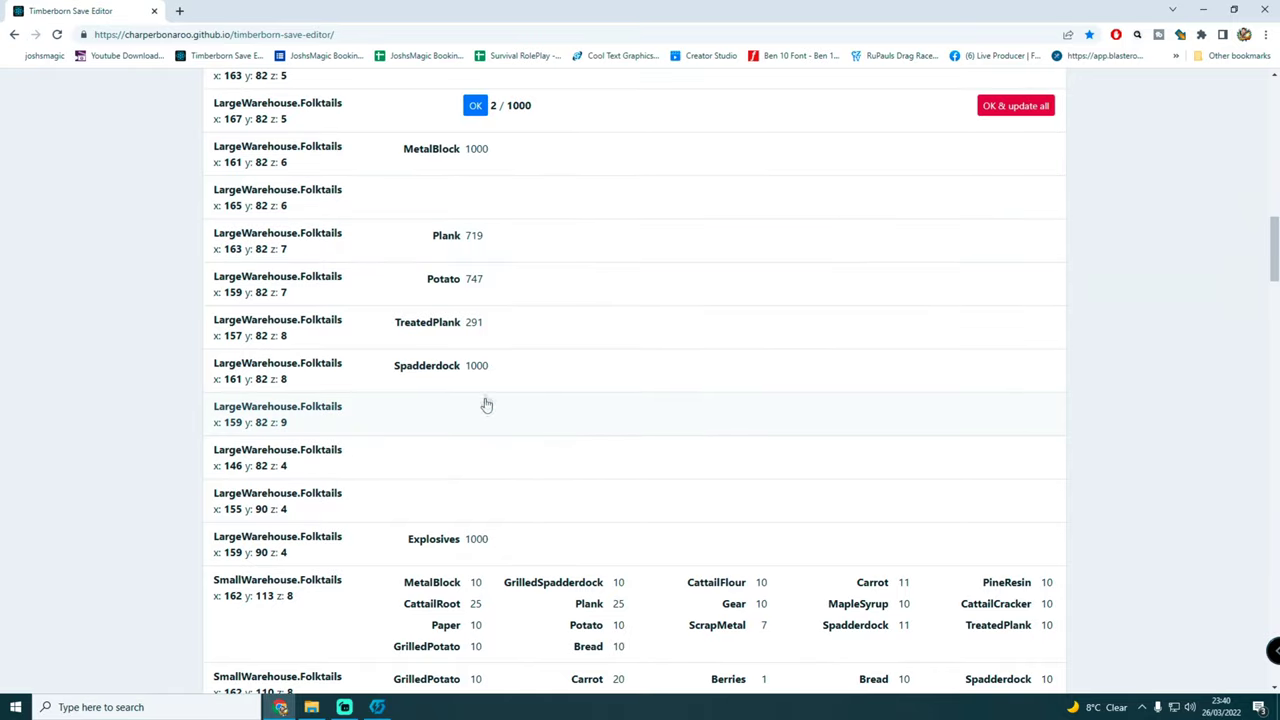
Step: Find the 167, 82, 5 large warehouse and open its 2 Explosives value for editing
{"action": "left_click", "coordinate": [486, 540]}
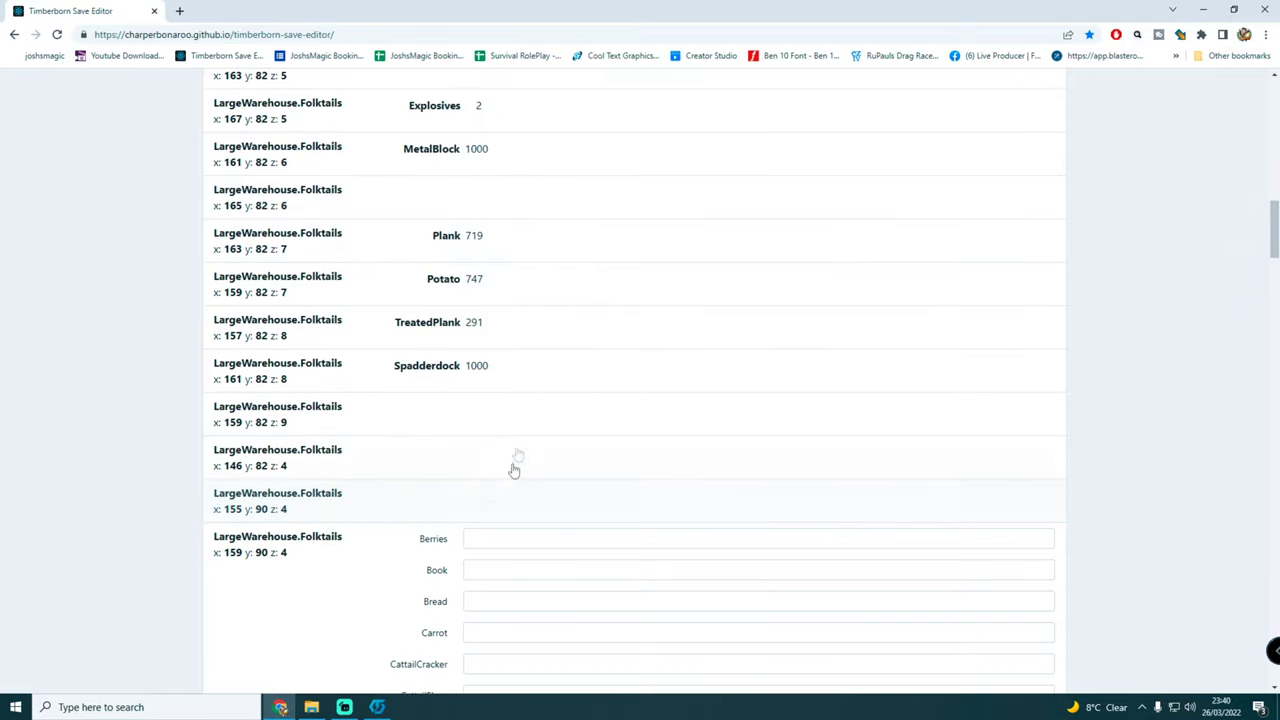
{"action": "left_click", "coordinate": [500, 377]}
{"action": "scroll", "coordinate": [538, 438], "scroll_direction": "down", "scroll_amount": 3}
{"action": "scroll", "coordinate": [500, 420], "scroll_direction": "up", "scroll_amount": 3}
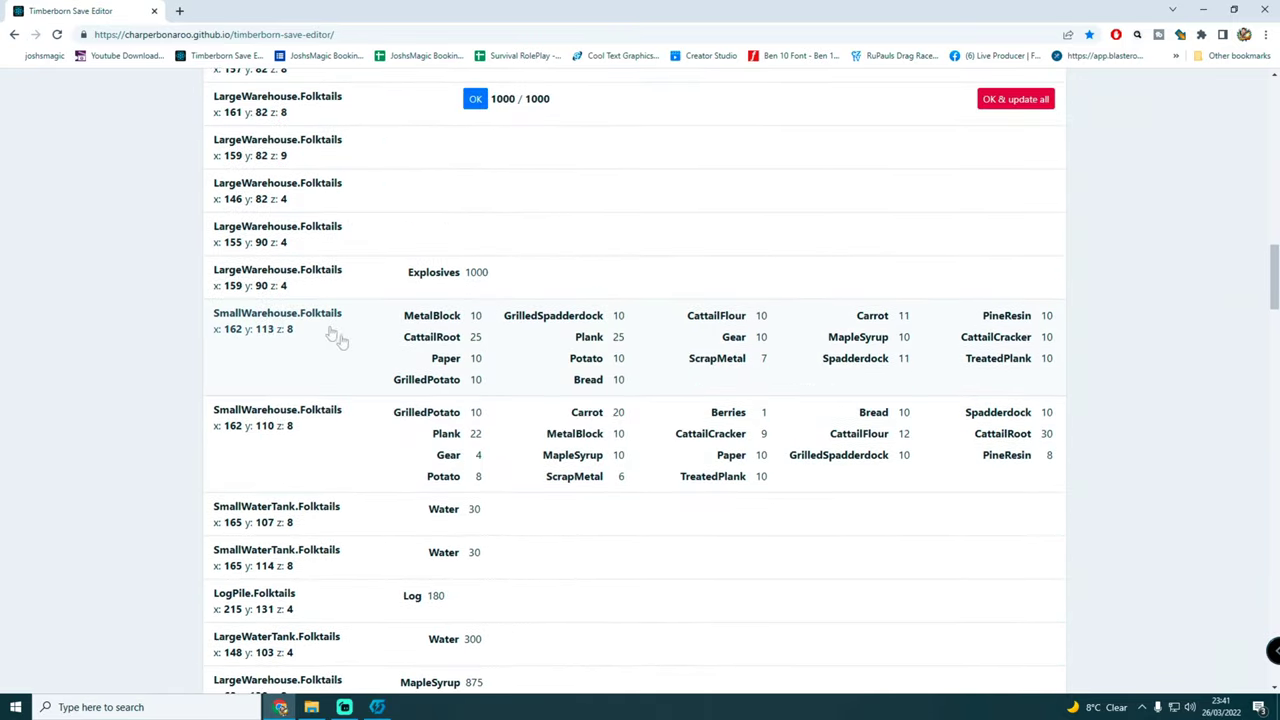
{"action": "left_click", "coordinate": [431, 280]}
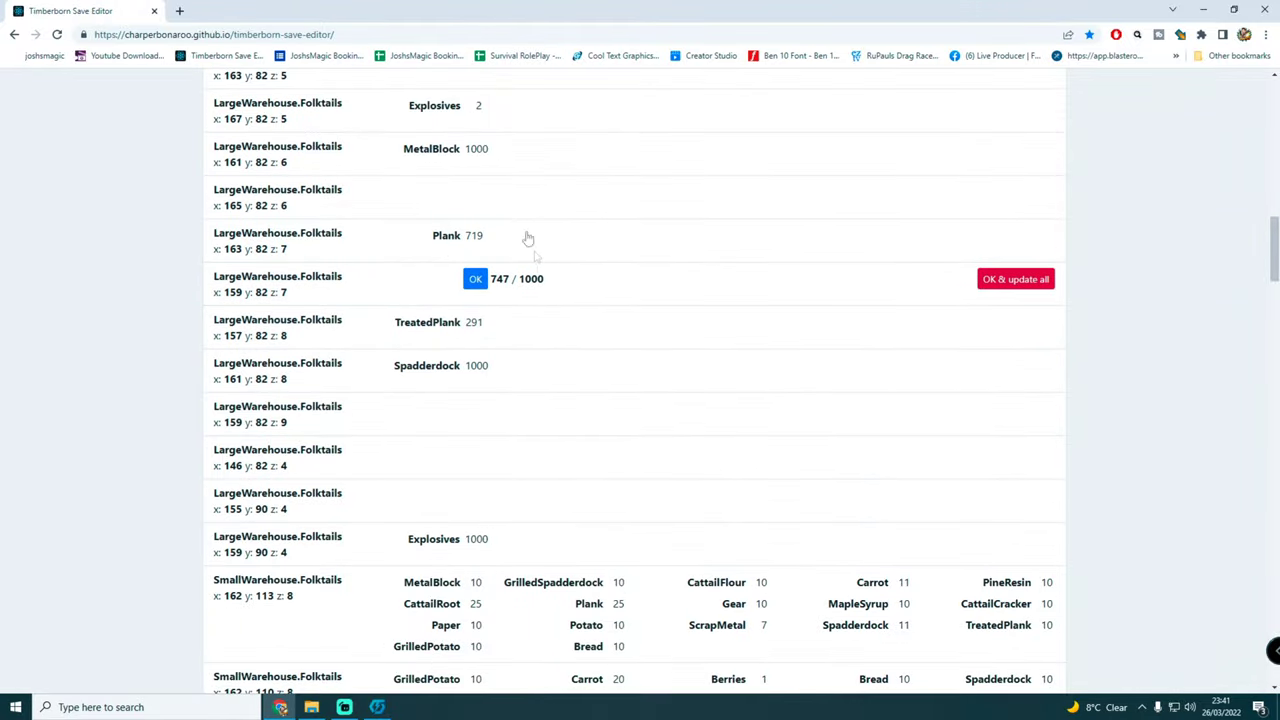
{"action": "scroll", "coordinate": [457, 331], "scroll_direction": "up", "scroll_amount": 2}
{"action": "scroll", "coordinate": [450, 331], "scroll_direction": "up", "scroll_amount": 2}
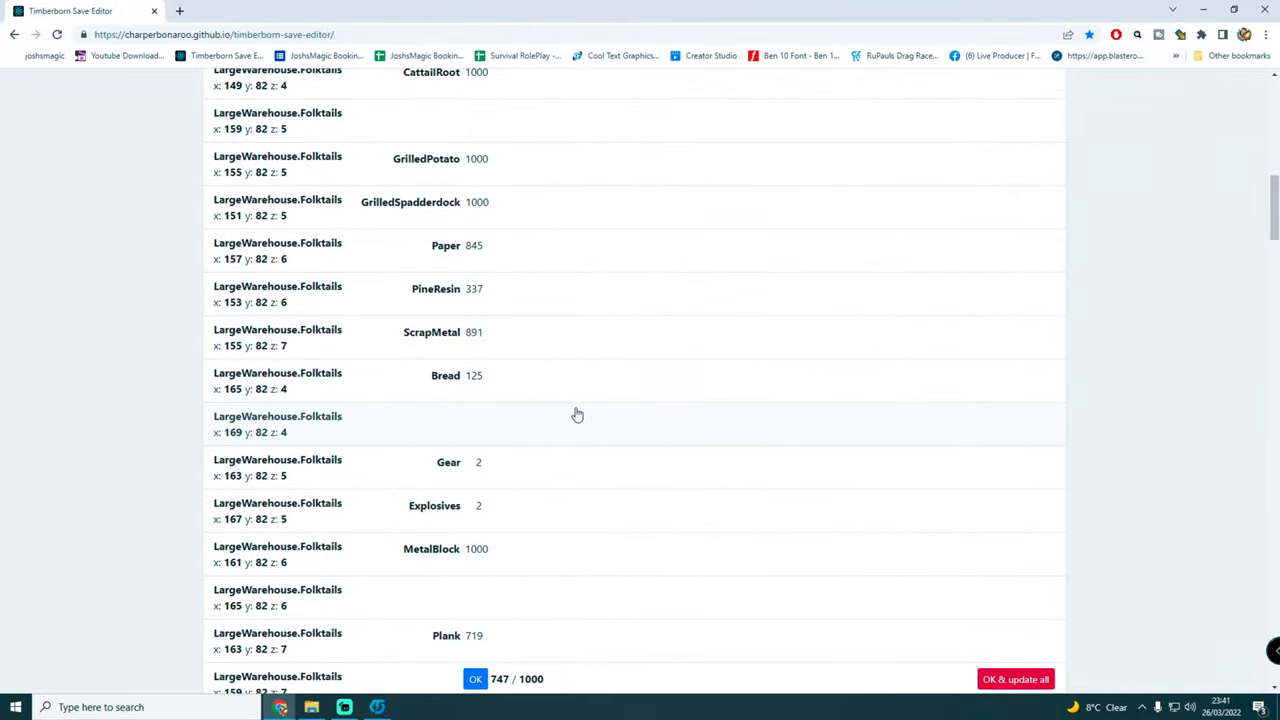
{"action": "scroll", "coordinate": [574, 414], "scroll_direction": "up", "scroll_amount": 1}
{"action": "scroll", "coordinate": [508, 363], "scroll_direction": "down", "scroll_amount": 3}
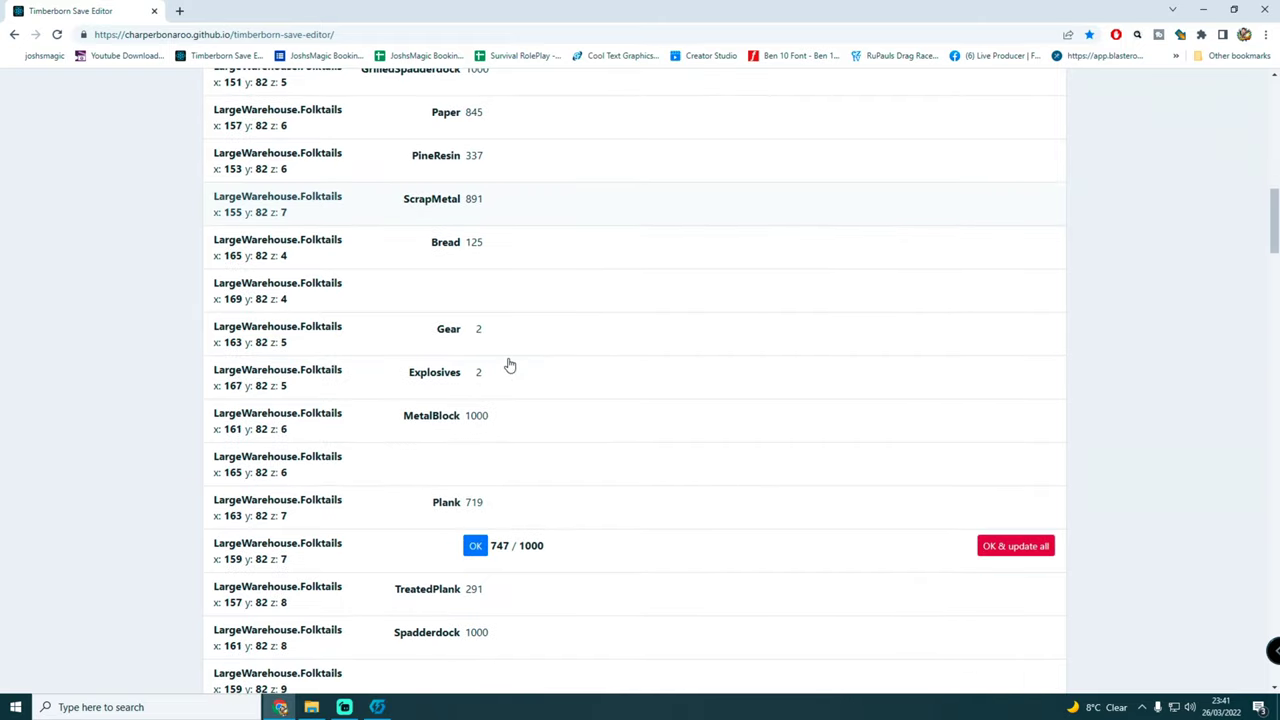
{"action": "left_click", "coordinate": [479, 373]}
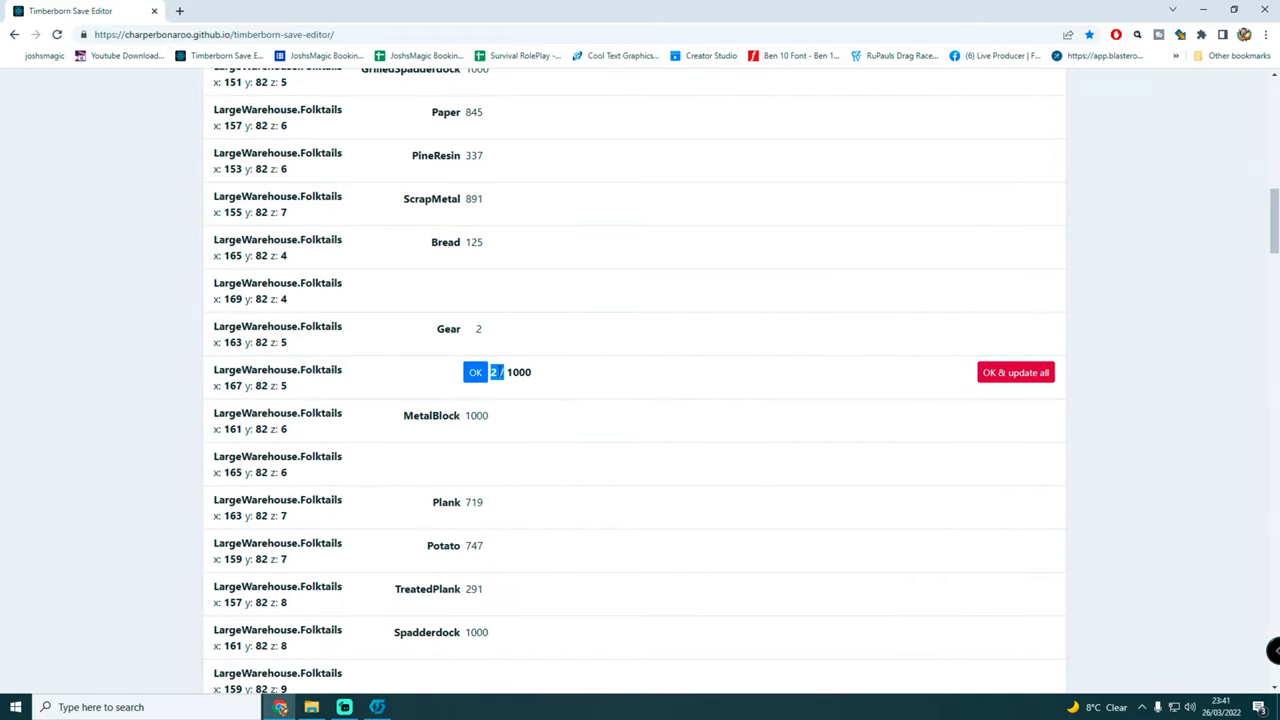
{"action": "left_click", "coordinate": [472, 376]}
Step: Apply 2 Explosives to every large warehouse
{"action": "left_click", "coordinate": [1007, 375]}
{"action": "scroll", "coordinate": [780, 410], "scroll_direction": "down", "scroll_amount": 3}
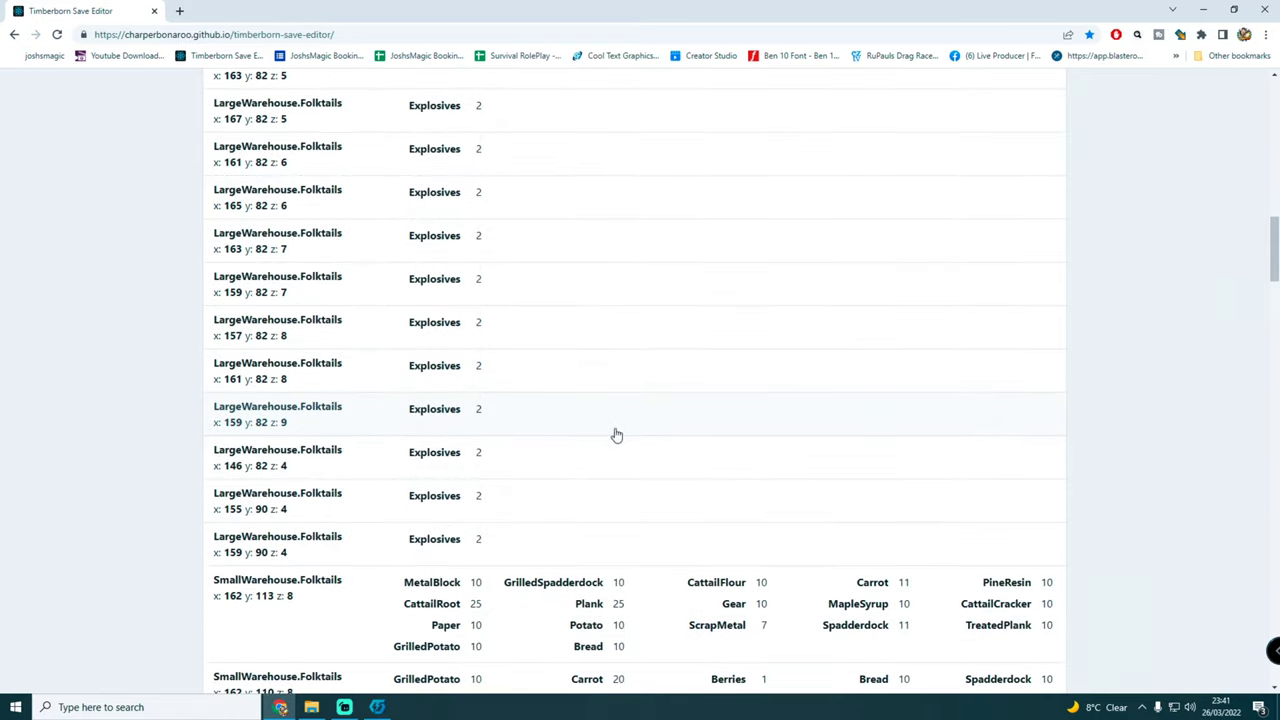
{"action": "left_click", "coordinate": [617, 433]}
{"action": "left_click", "coordinate": [606, 469]}
{"action": "left_click", "coordinate": [593, 512]}
Step: Raise the 159, 90, 4 warehouse to 1000 Explosives and return to the list top
{"action": "left_click", "coordinate": [588, 553]}
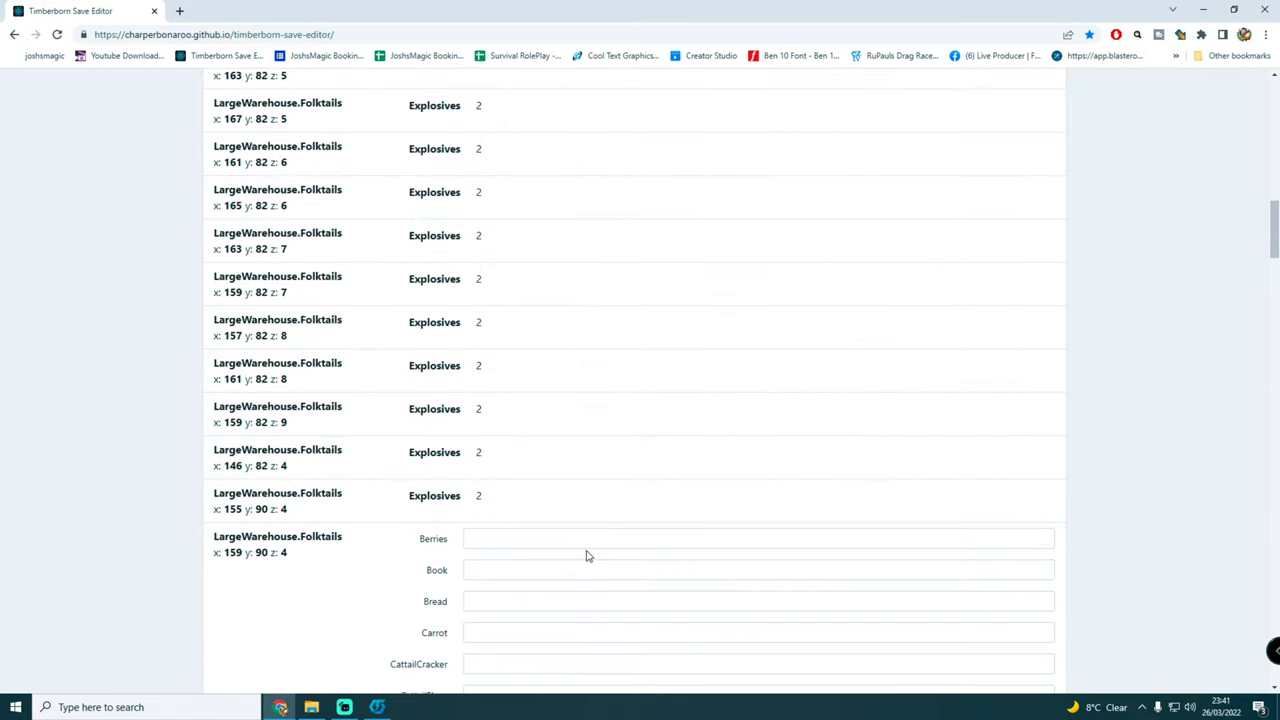
{"action": "scroll", "coordinate": [525, 530], "scroll_direction": "down", "scroll_amount": 3}
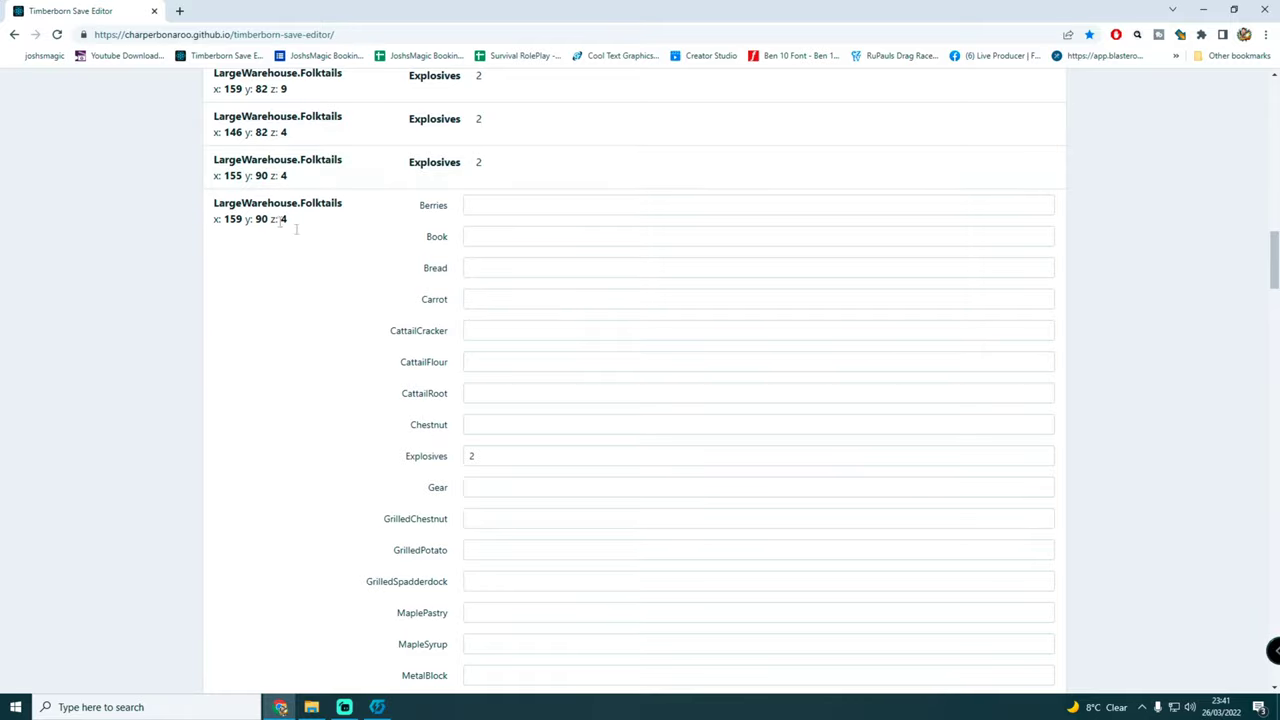
{"action": "scroll", "coordinate": [355, 259], "scroll_direction": "down", "scroll_amount": 1}
{"action": "scroll", "coordinate": [355, 263], "scroll_direction": "up", "scroll_amount": 2}
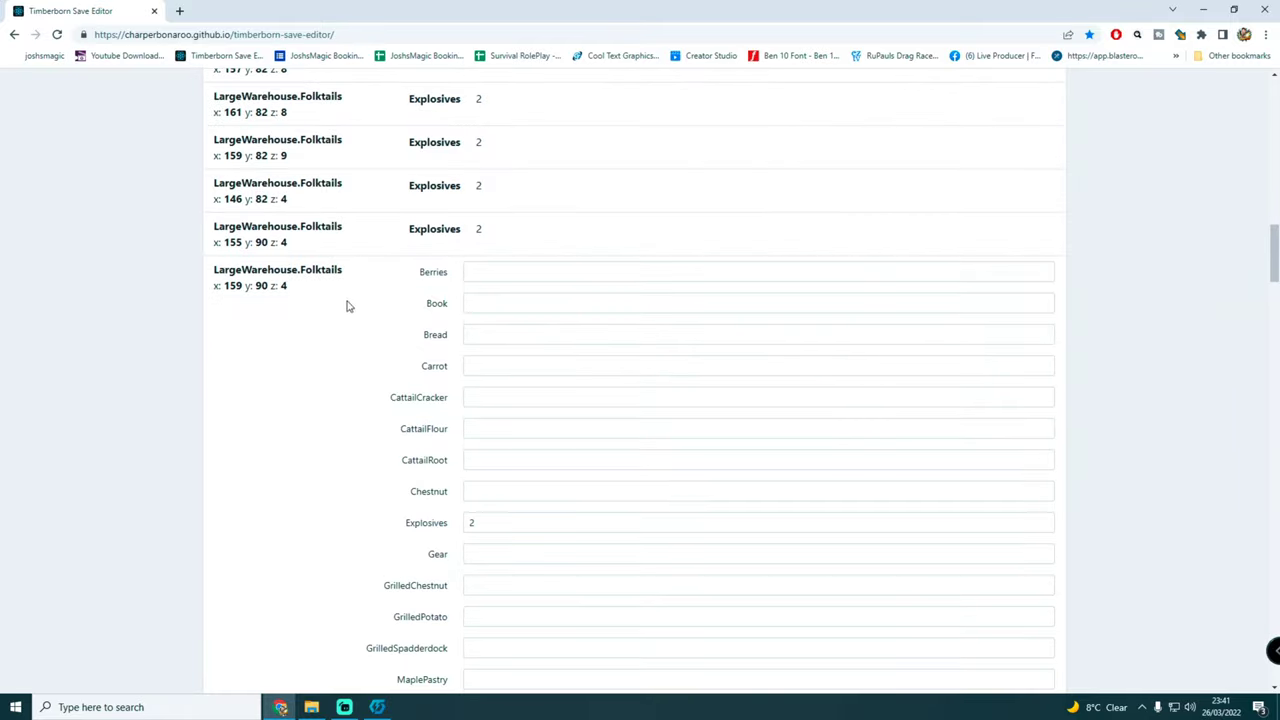
{"action": "scroll", "coordinate": [393, 376], "scroll_direction": "down", "scroll_amount": 3}
{"action": "double_click", "coordinate": [472, 190]}
{"action": "type", "text": "1000"}
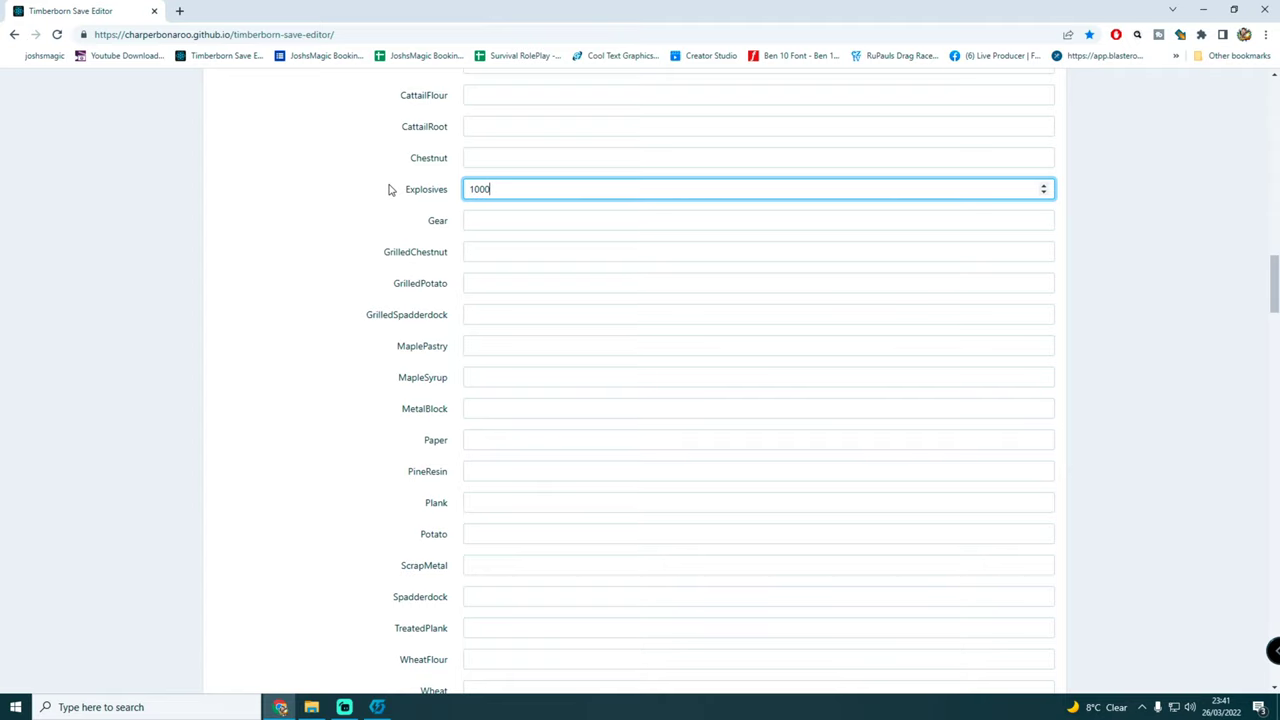
{"action": "scroll", "coordinate": [937, 424], "scroll_direction": "down", "scroll_amount": 4}
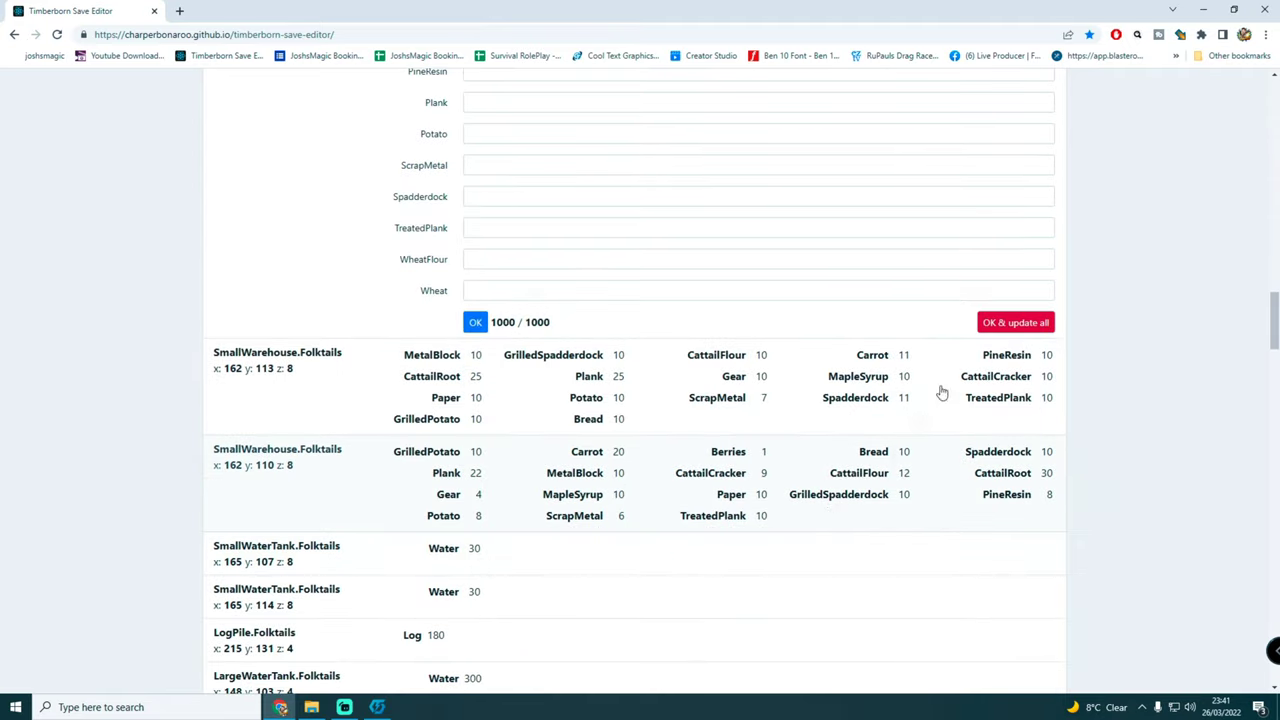
{"action": "left_click", "coordinate": [477, 328]}
{"action": "scroll", "coordinate": [614, 363], "scroll_direction": "up", "scroll_amount": 10}
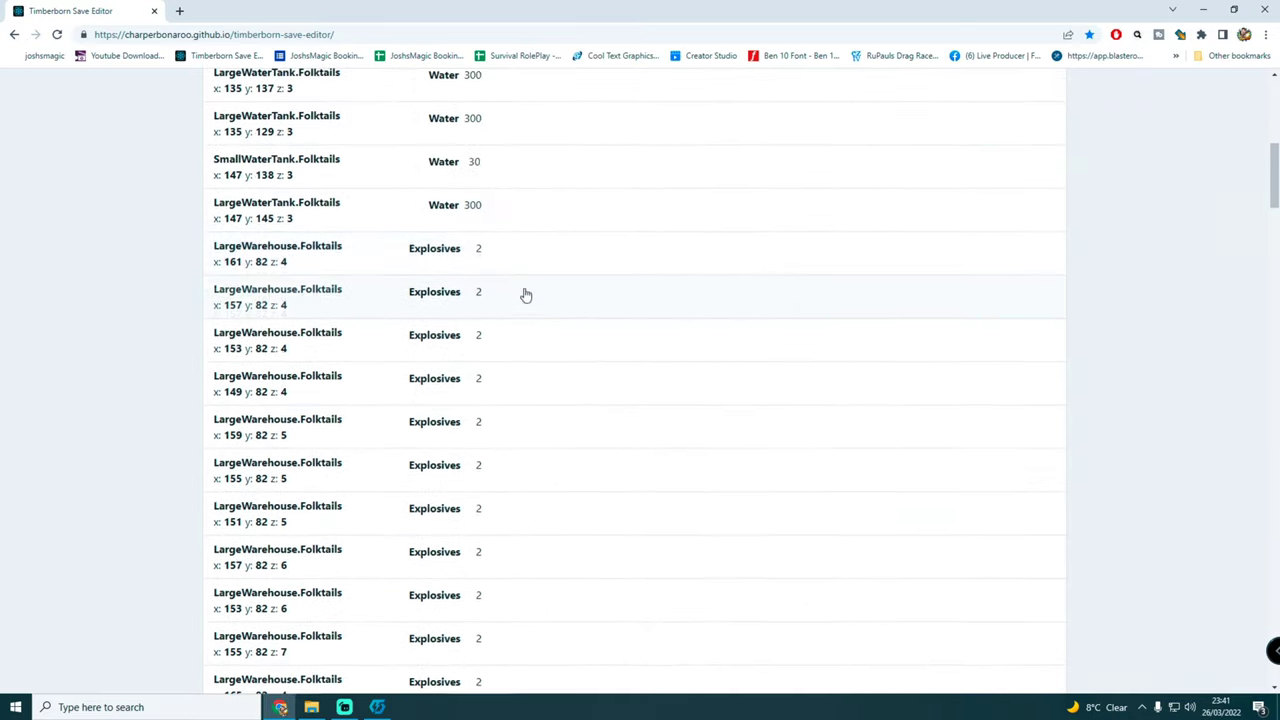
{"action": "scroll", "coordinate": [526, 295], "scroll_direction": "up", "scroll_amount": 5}
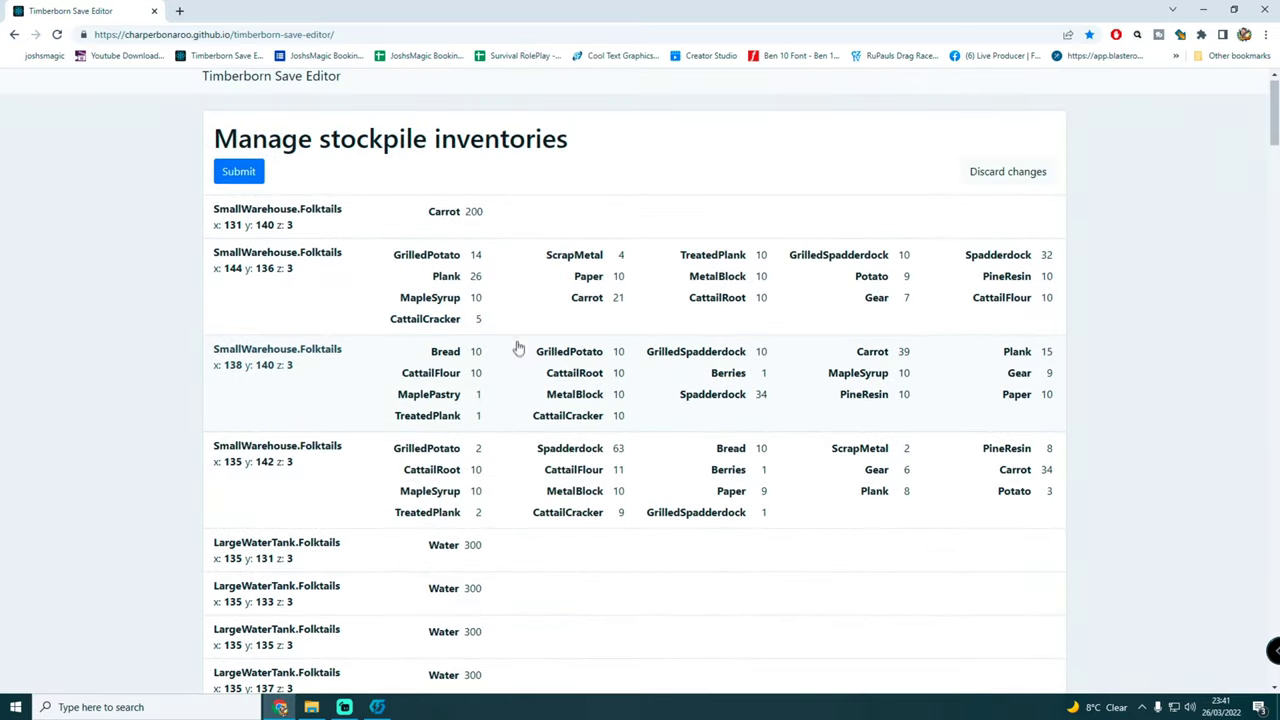
{"action": "scroll", "coordinate": [940, 340], "scroll_direction": "down", "scroll_amount": 12}
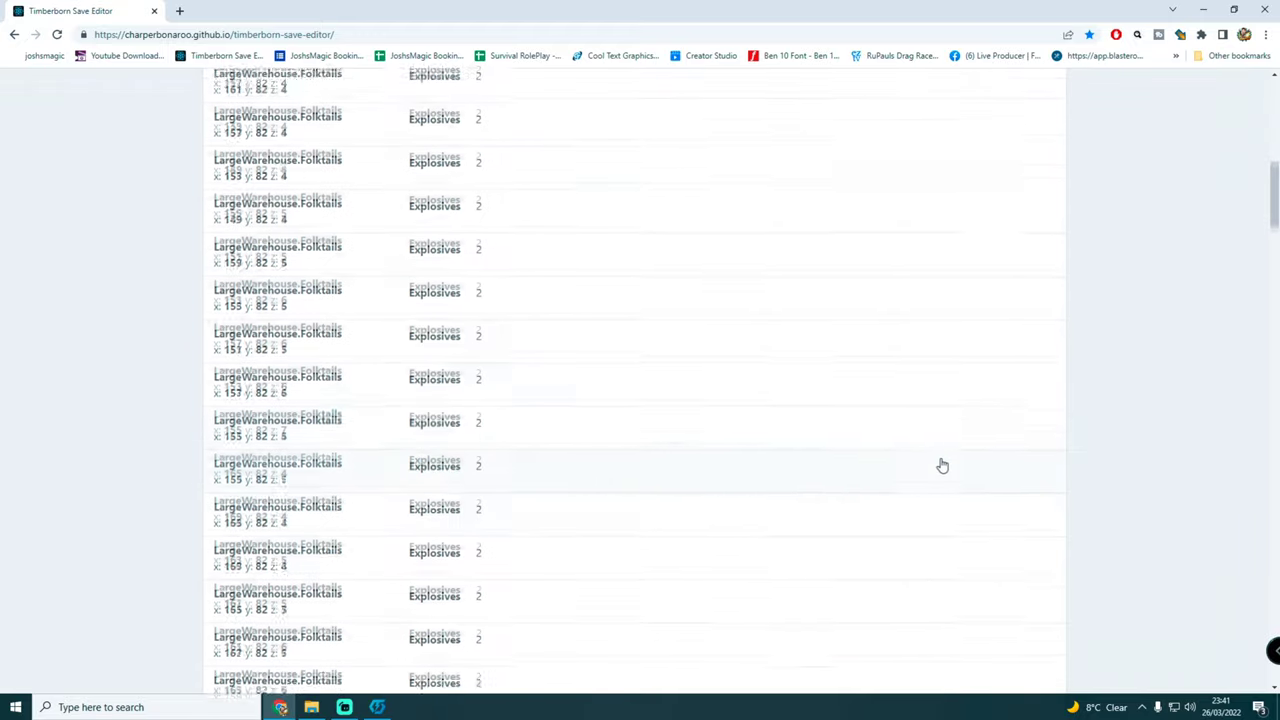
{"action": "scroll", "coordinate": [940, 465], "scroll_direction": "down", "scroll_amount": 4}
{"action": "scroll", "coordinate": [931, 463], "scroll_direction": "up", "scroll_amount": 10}
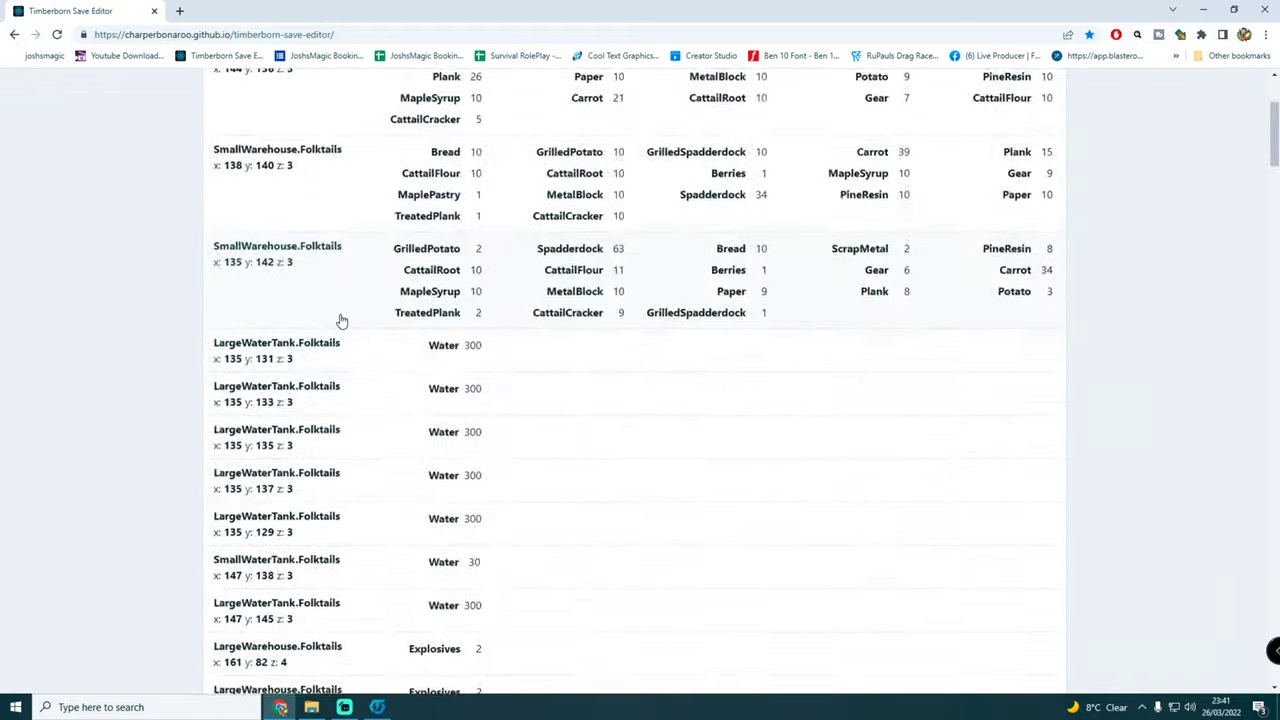
{"action": "scroll", "coordinate": [340, 320], "scroll_direction": "up", "scroll_amount": 3}
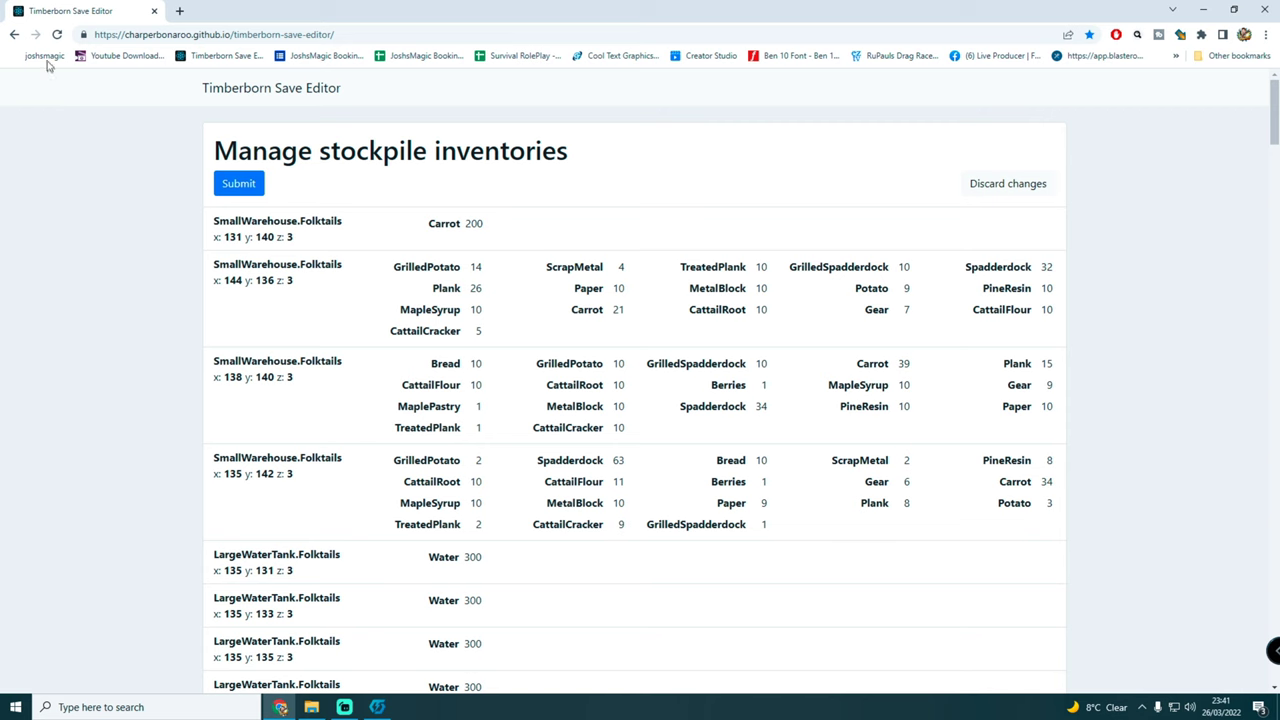
Step: Load the 'this one' save from Documents > Timberborn > ExperimentalSaves > hilltop
{"action": "left_click", "coordinate": [15, 35]}
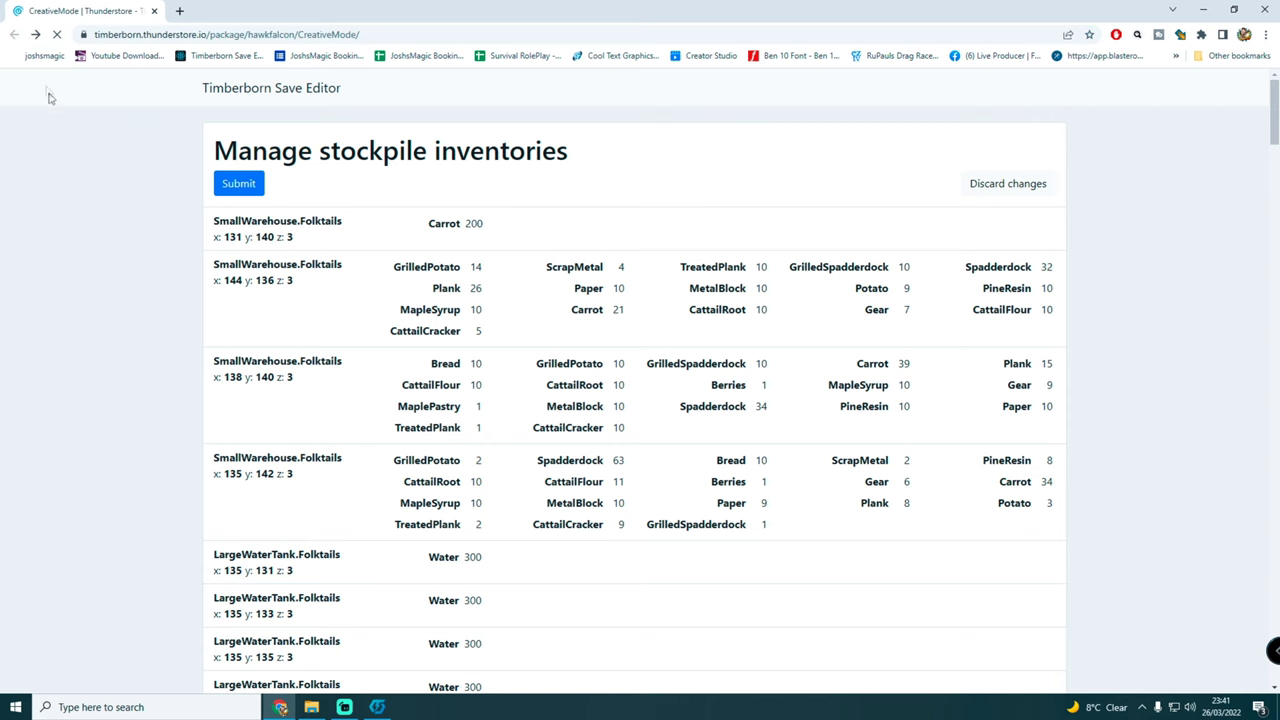
{"action": "left_click", "coordinate": [35, 34]}
{"action": "left_click", "coordinate": [488, 229]}
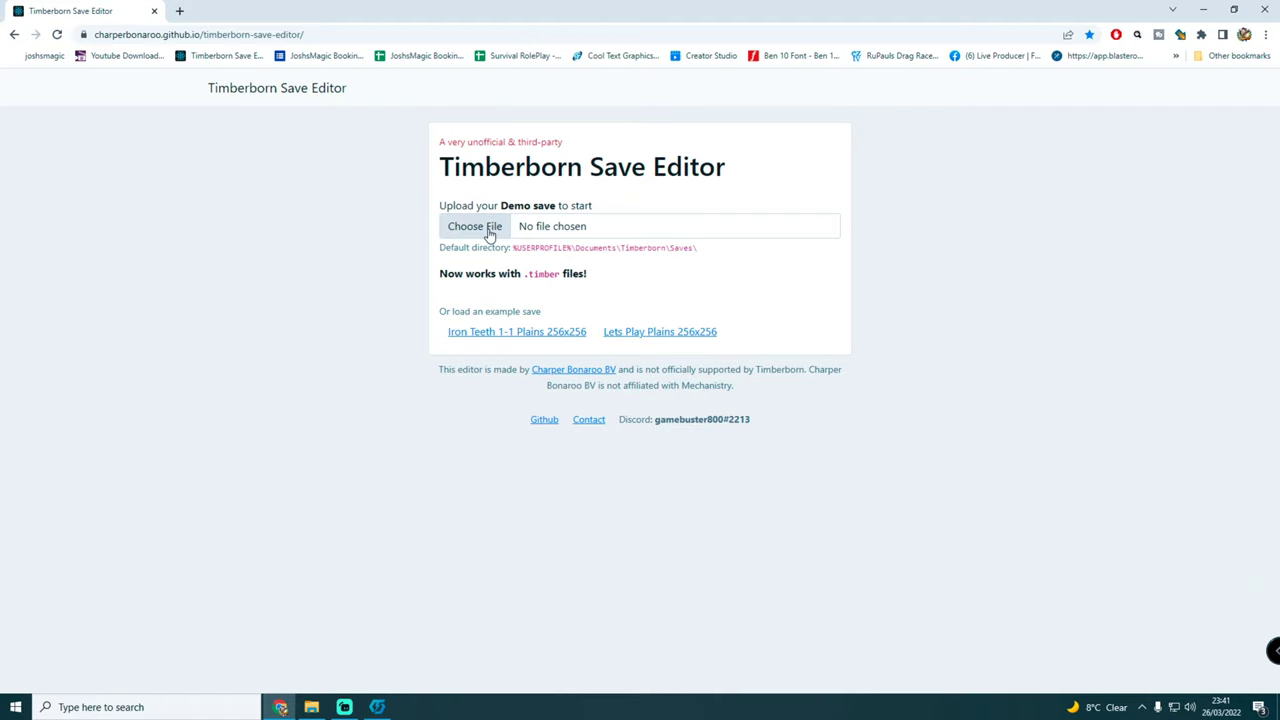
{"action": "scroll", "coordinate": [502, 423], "scroll_direction": "down", "scroll_amount": 1}
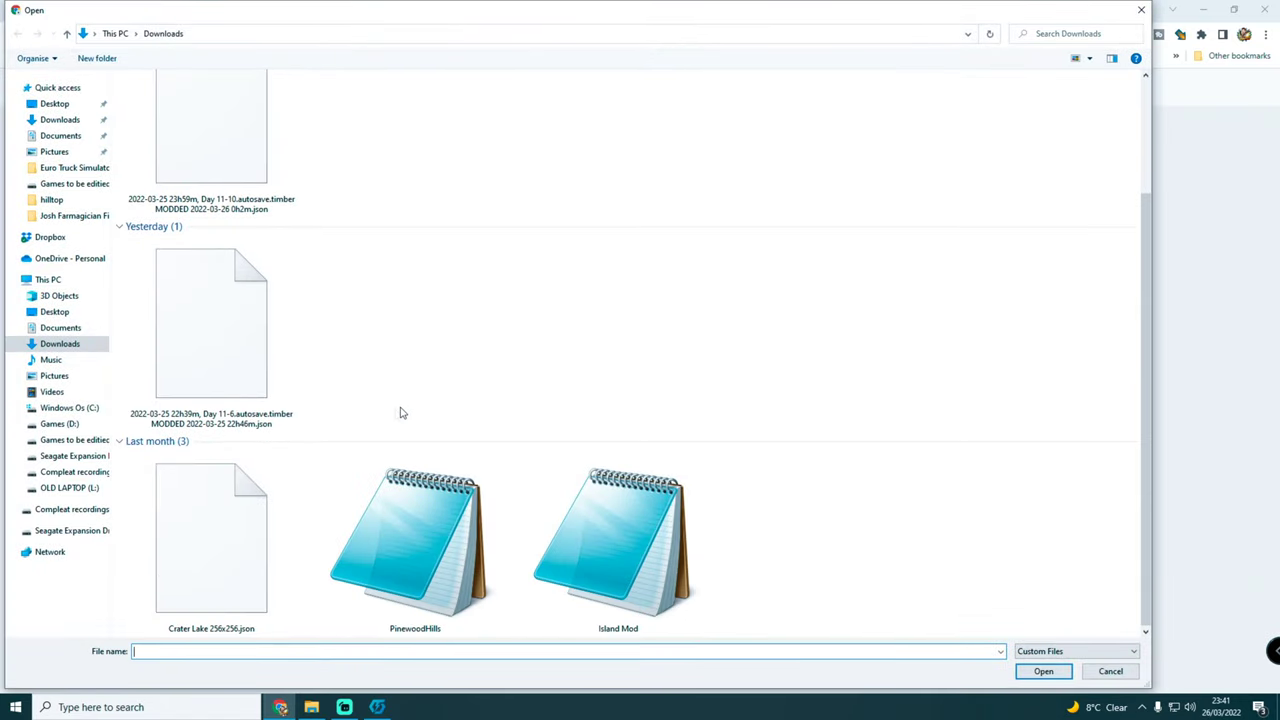
{"action": "scroll", "coordinate": [400, 413], "scroll_direction": "up", "scroll_amount": 1}
{"action": "left_click", "coordinate": [55, 201]}
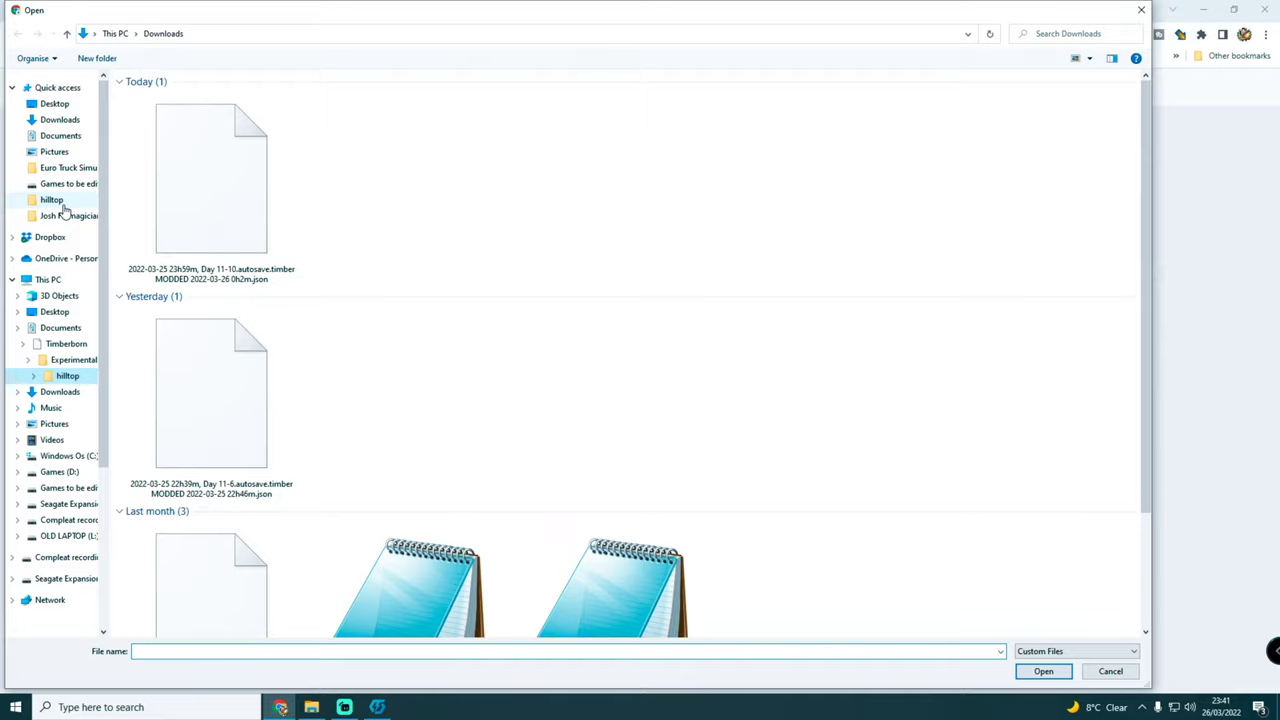
{"action": "left_click", "coordinate": [204, 576]}
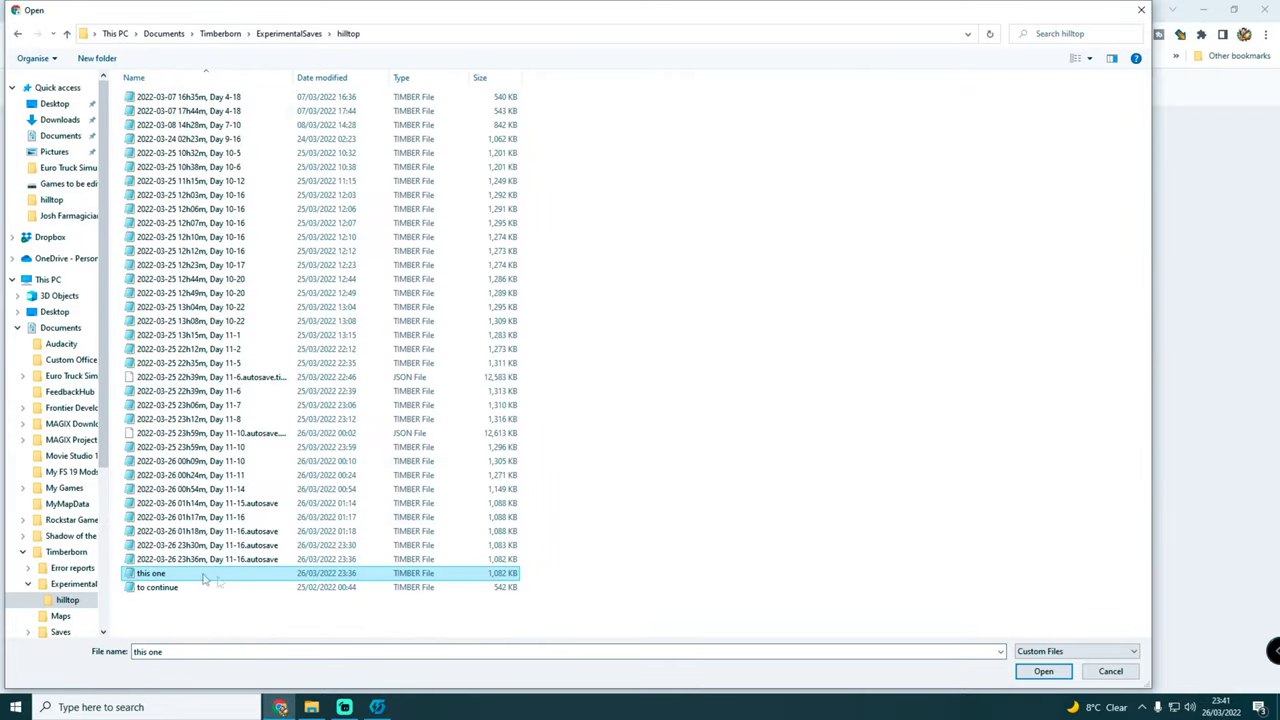
{"action": "left_click", "coordinate": [1065, 674]}
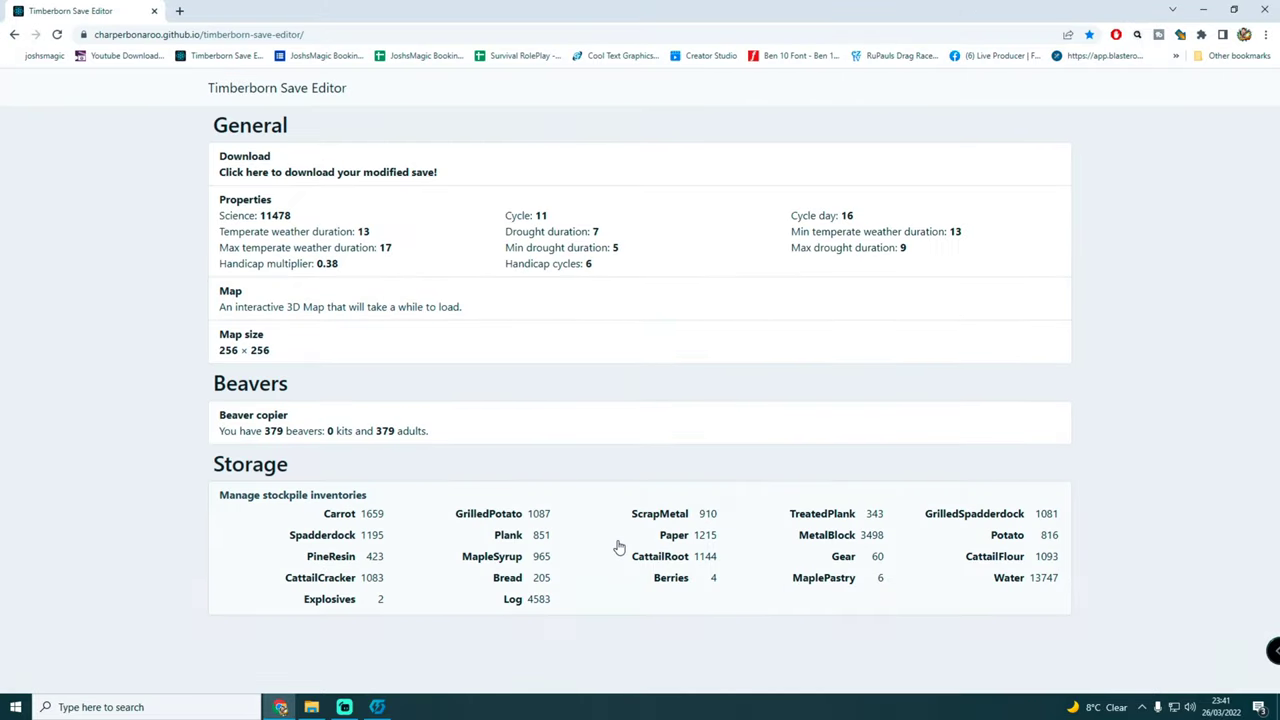
{"action": "left_click", "coordinate": [619, 547]}
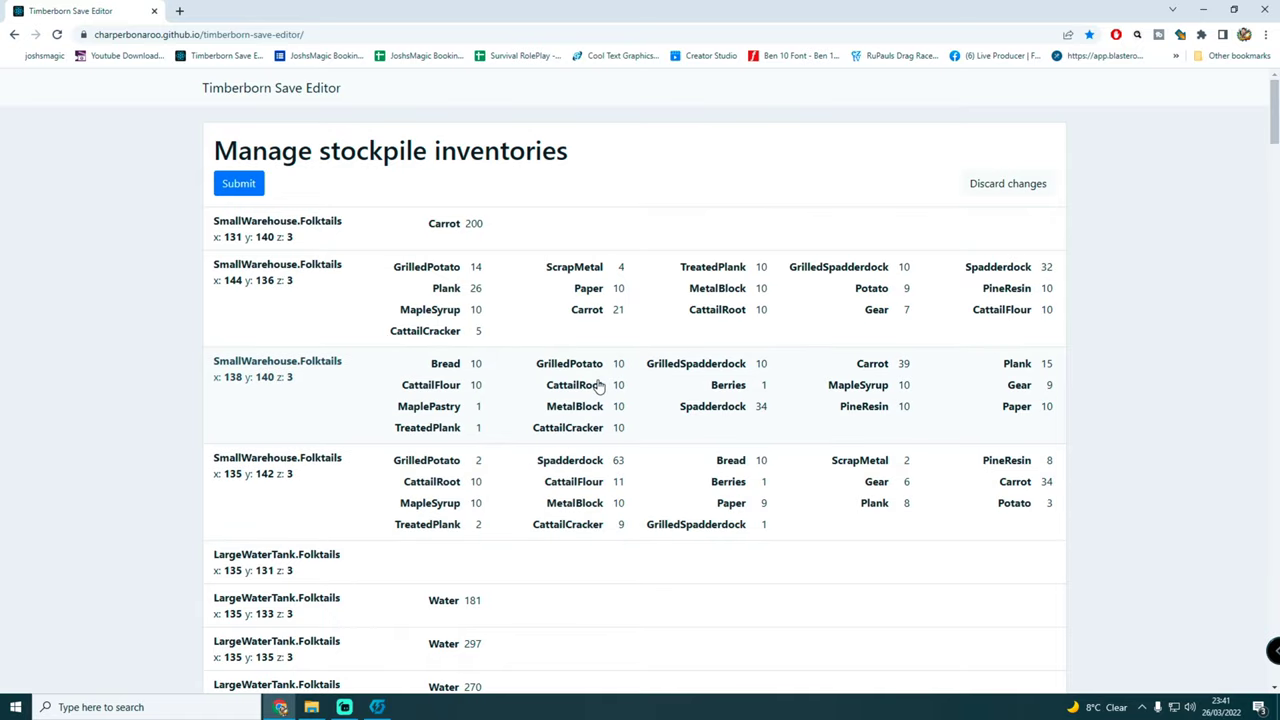
Step: Change the 297 water tank to 300 and apply it to all water tanks
{"action": "scroll", "coordinate": [599, 387], "scroll_direction": "down", "scroll_amount": 3}
{"action": "scroll", "coordinate": [599, 387], "scroll_direction": "down", "scroll_amount": 3}
{"action": "scroll", "coordinate": [569, 371], "scroll_direction": "up", "scroll_amount": 2}
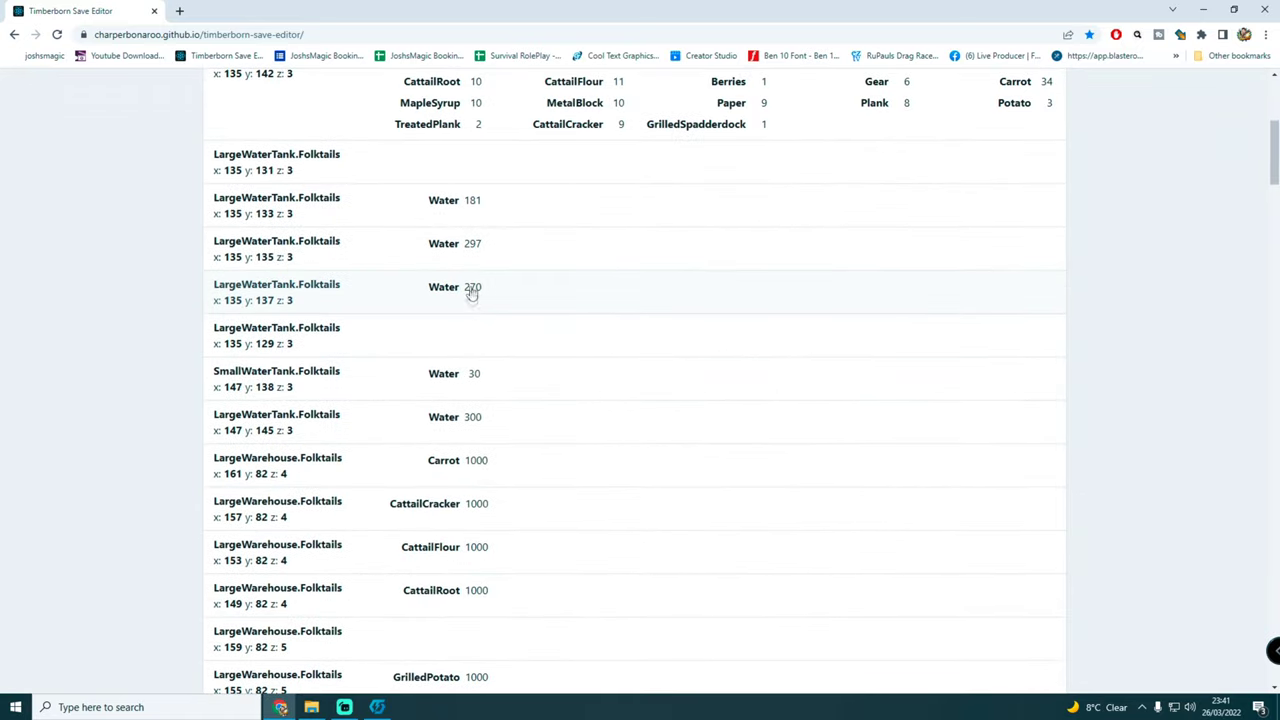
{"action": "left_click", "coordinate": [473, 244]}
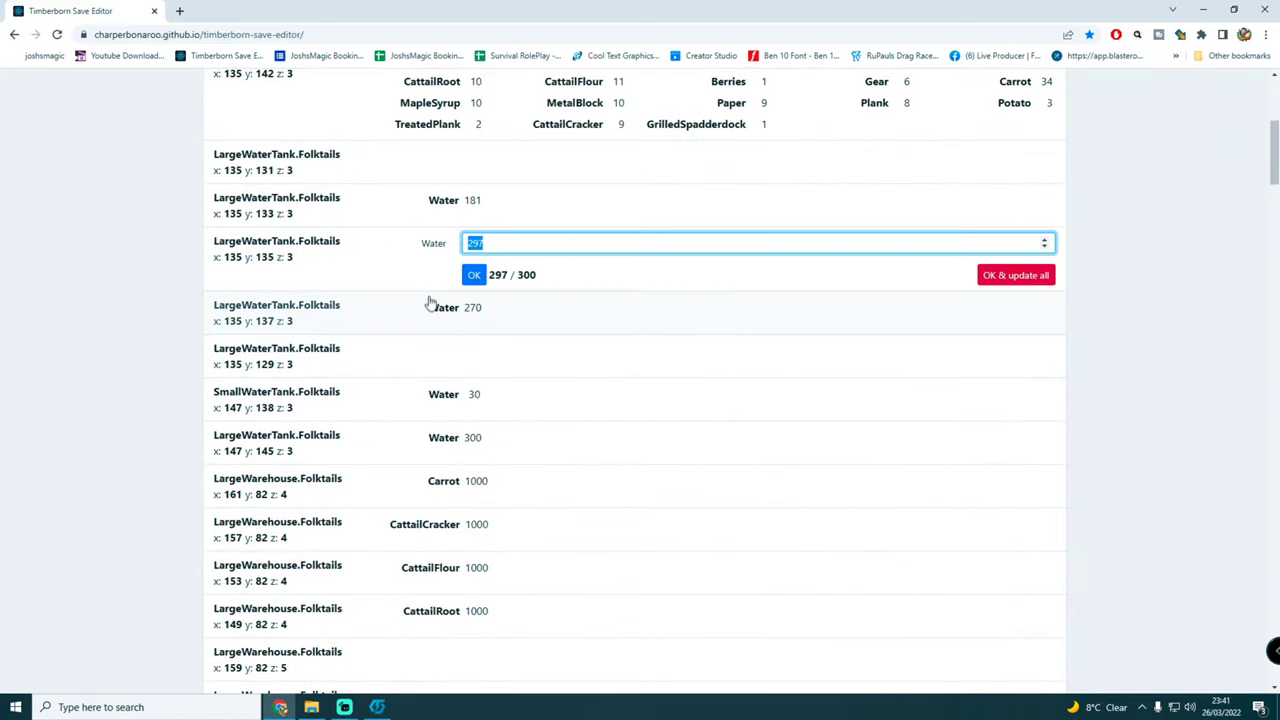
{"action": "type", "text": "300"}
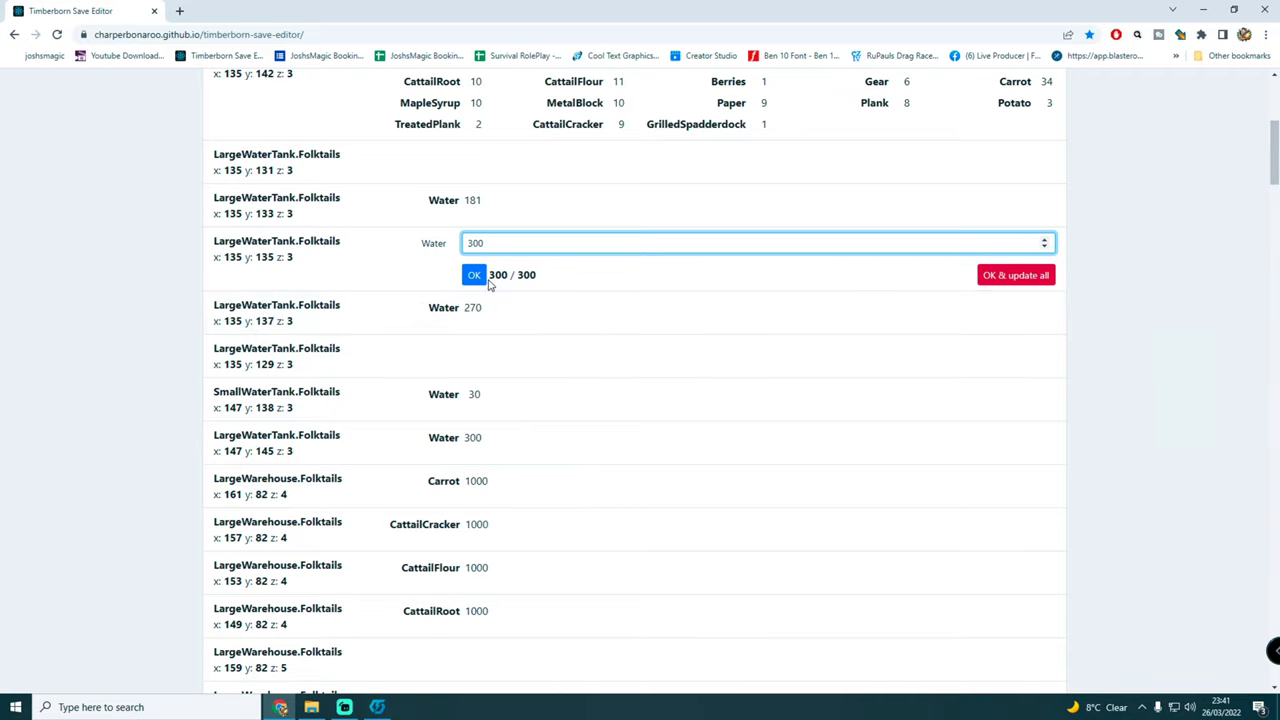
{"action": "left_click", "coordinate": [1003, 283]}
Step: Open the goods quantity editor of the 159, 90, 4 large warehouse
{"action": "scroll", "coordinate": [780, 320], "scroll_direction": "down", "scroll_amount": 10}
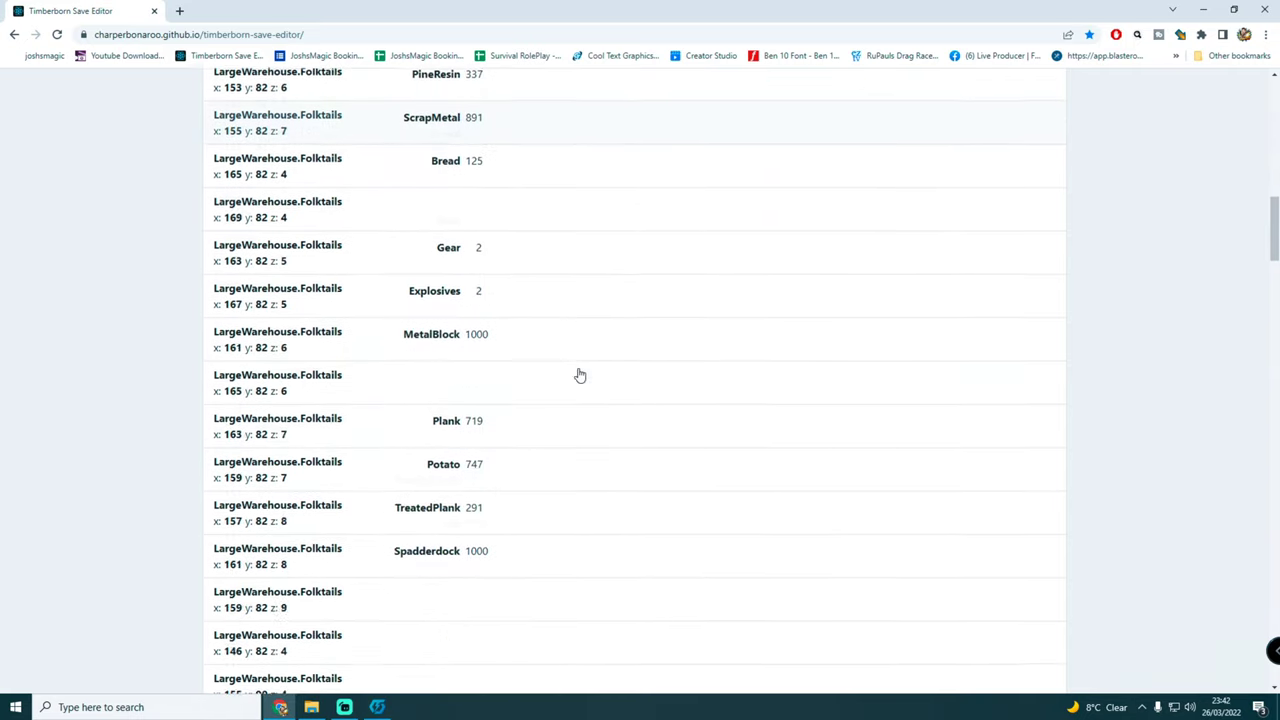
{"action": "scroll", "coordinate": [523, 340], "scroll_direction": "down", "scroll_amount": 3}
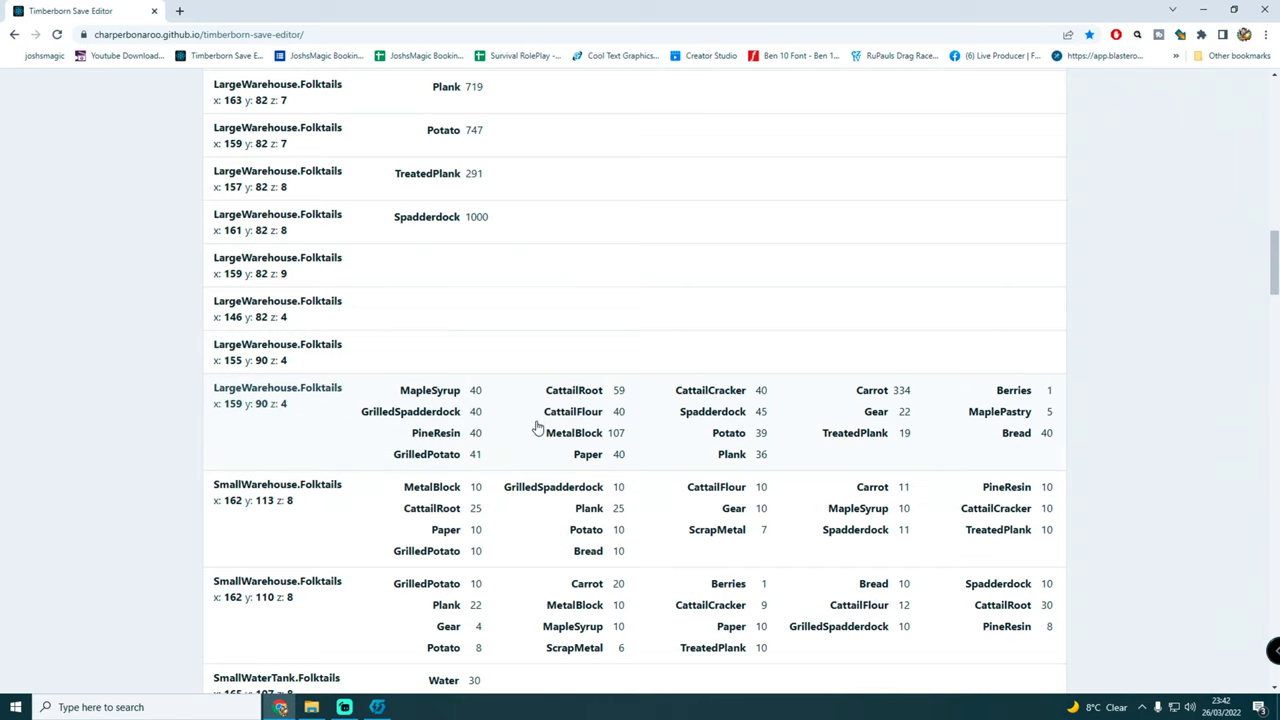
{"action": "left_click", "coordinate": [540, 428]}
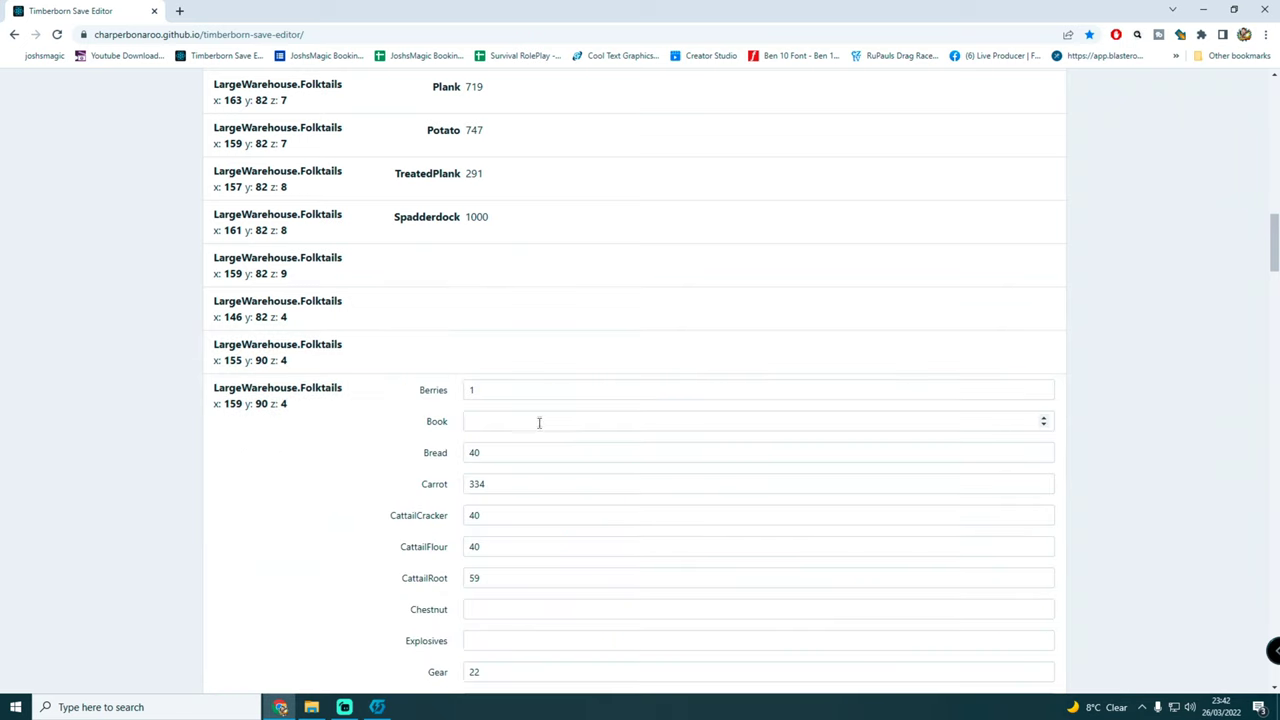
{"action": "left_click", "coordinate": [514, 390]}
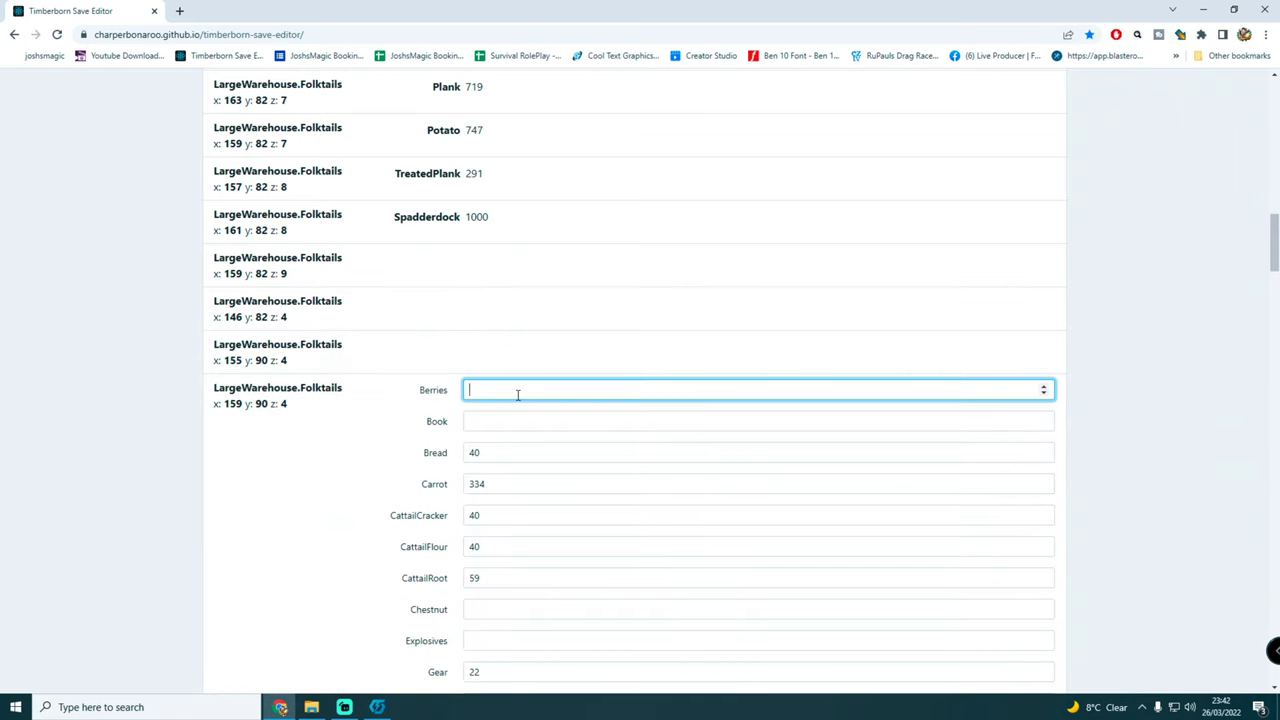
Step: Clear all other goods so only 1000 Explosives remain (1000 / 1000), and save
{"action": "key", "text": "Tab"}
{"action": "key", "text": "Tab"}
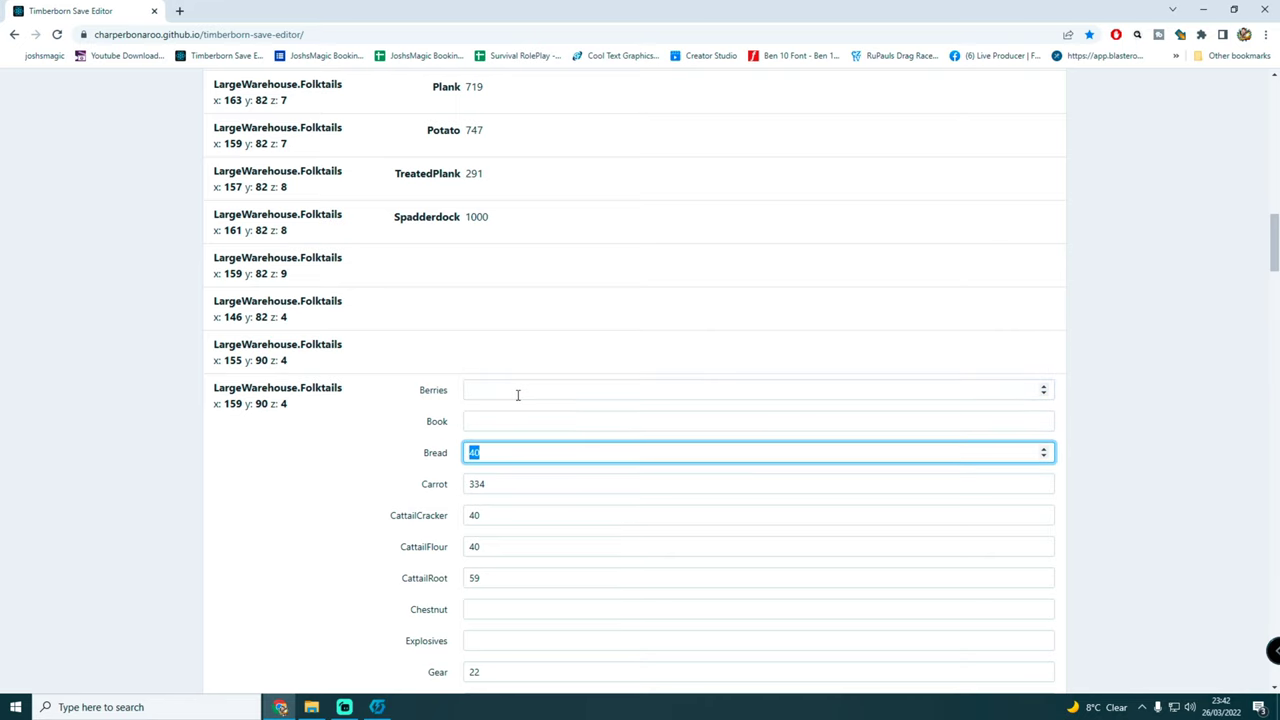
{"action": "key", "text": "BackSpace"}
{"action": "key", "text": "Tab"}
{"action": "key", "text": "BackSpace"}
{"action": "key", "text": "Tab"}
{"action": "key", "text": "BackSpace"}
{"action": "key", "text": "Tab"}
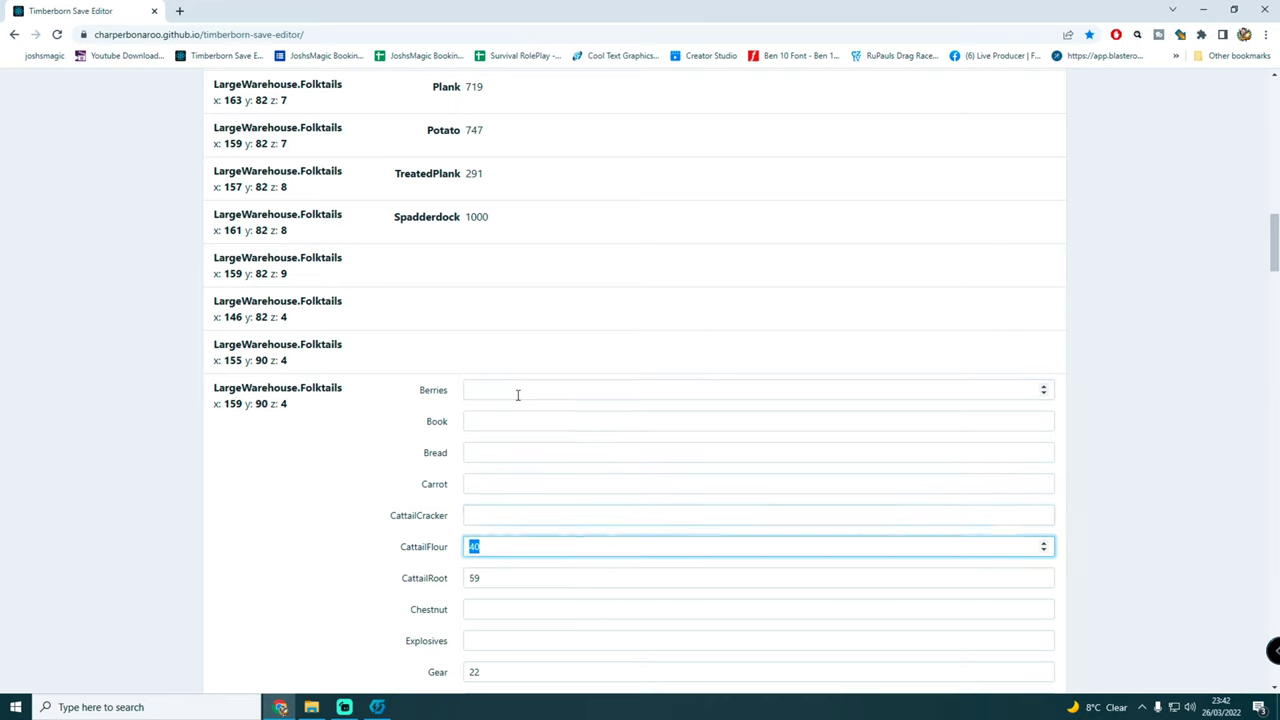
{"action": "key", "text": "BackSpace"}
{"action": "key", "text": "Tab"}
{"action": "key", "text": "BackSpace"}
{"action": "key", "text": "Tab"}
{"action": "key", "text": "Tab"}
{"action": "type", "text": "1000"}
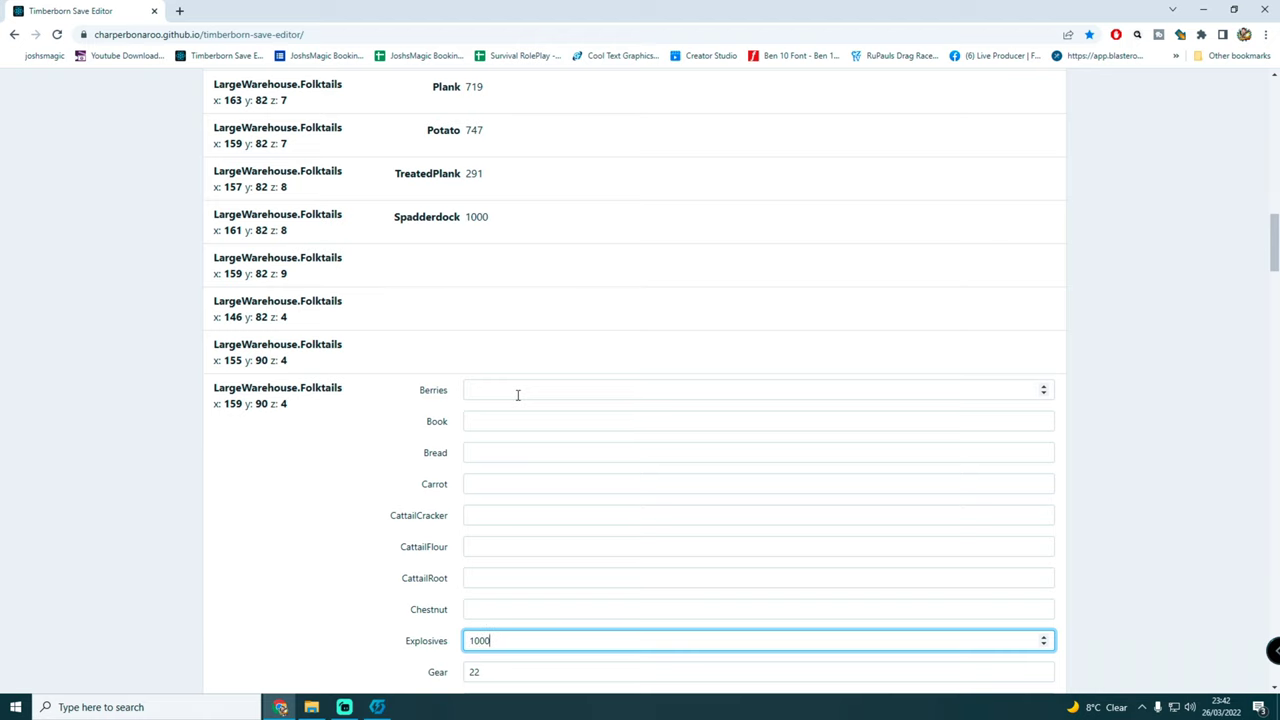
{"action": "key", "text": "Tab"}
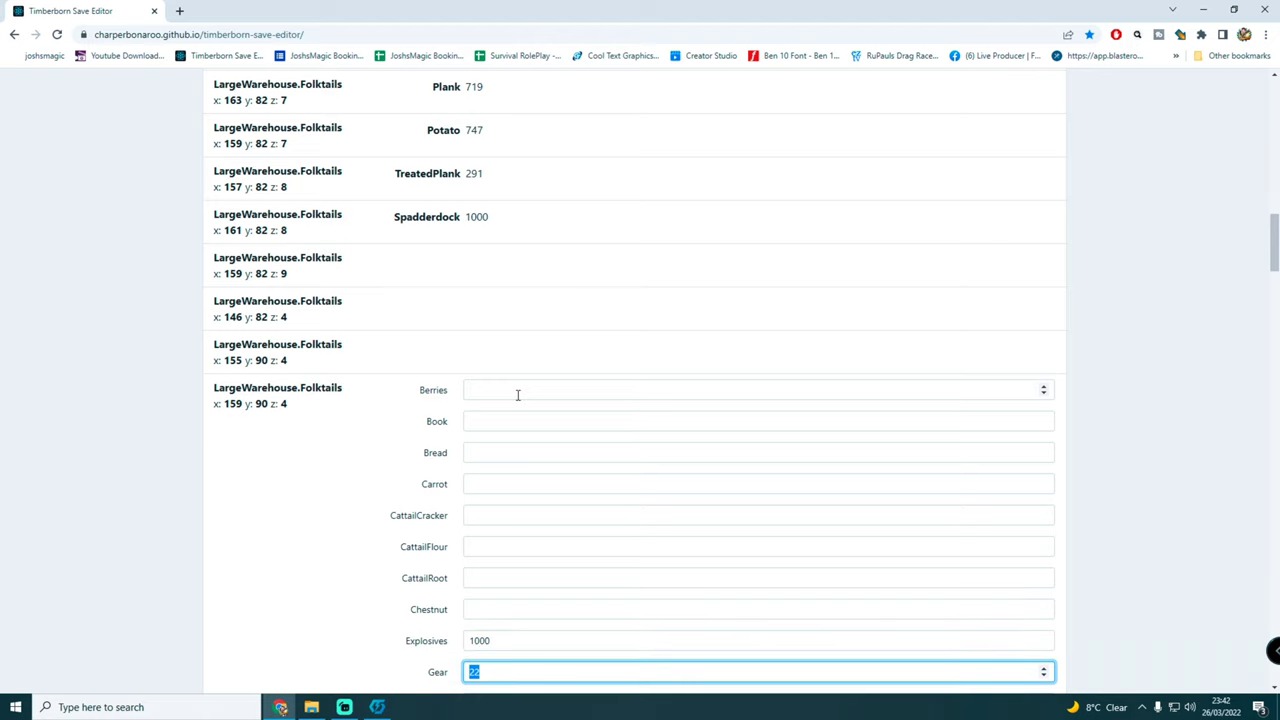
{"action": "key", "text": "Tab"}
{"action": "key", "text": "Tab"}
{"action": "key", "text": "Tab"}
{"action": "key", "text": "BackSpace"}
{"action": "key", "text": "Tab"}
{"action": "key", "text": "BackSpace"}
{"action": "key", "text": "Tab"}
{"action": "key", "text": "BackSpace"}
{"action": "key", "text": "Tab"}
{"action": "key", "text": "BackSpace"}
{"action": "key", "text": "Tab"}
{"action": "key", "text": "BackSpace"}
{"action": "key", "text": "Tab"}
{"action": "key", "text": "BackSpace"}
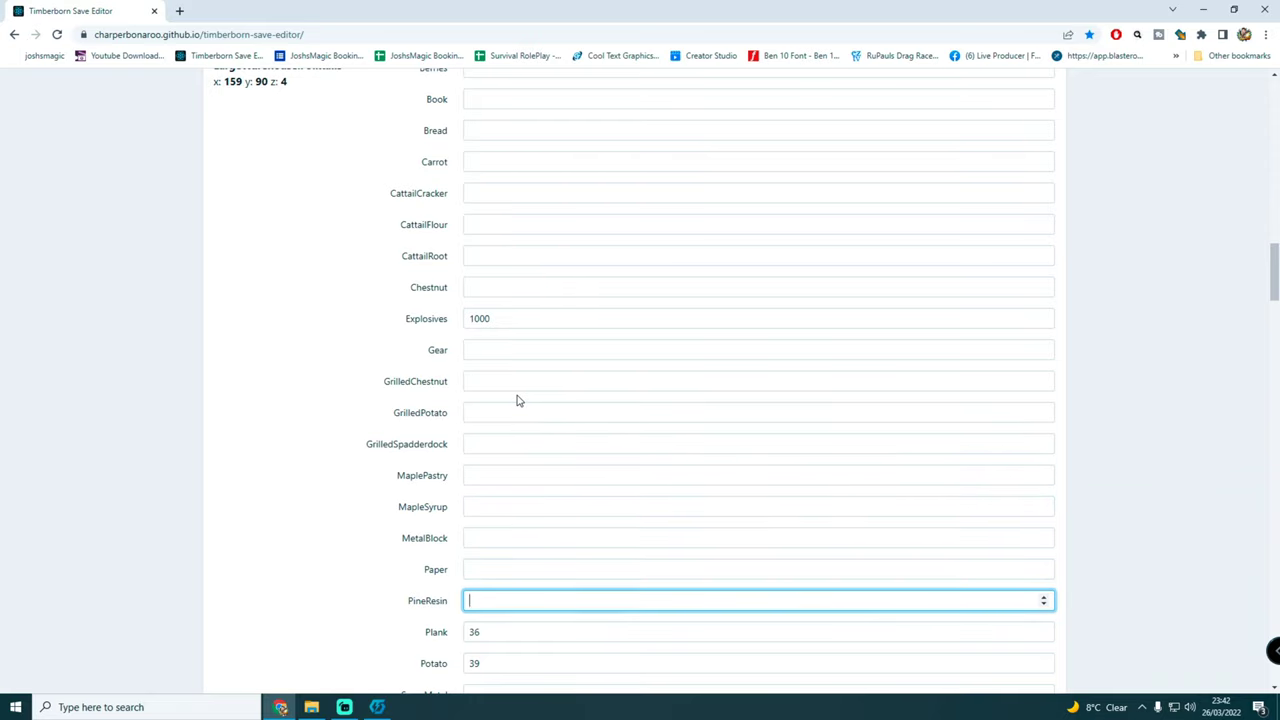
{"action": "key", "text": "Tab"}
{"action": "key", "text": "BackSpace"}
{"action": "key", "text": "Tab"}
{"action": "key", "text": "BackSpace"}
{"action": "key", "text": "Tab"}
{"action": "key", "text": "BackSpace"}
{"action": "key", "text": "Tab"}
{"action": "key", "text": "BackSpace"}
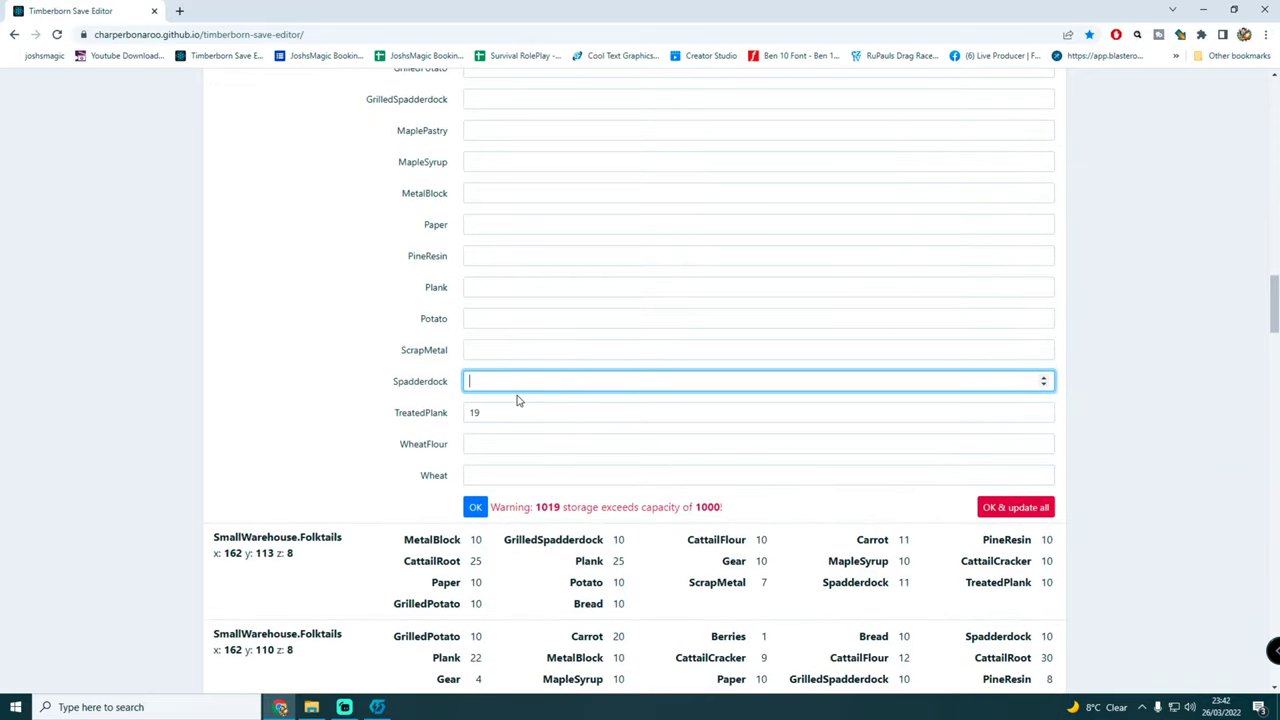
{"action": "key", "text": "Tab"}
{"action": "key", "text": "BackSpace"}
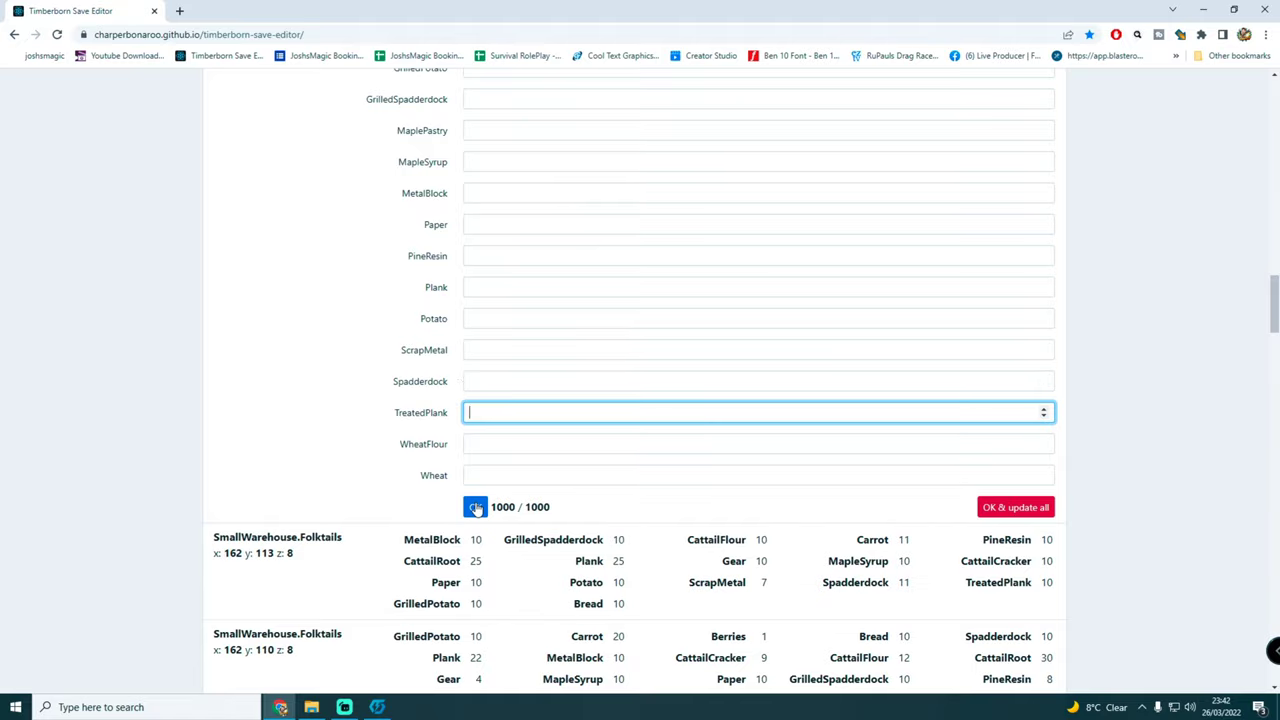
{"action": "left_click", "coordinate": [475, 507]}
Step: Set every log pile to 150 logs
{"action": "scroll", "coordinate": [545, 508], "scroll_direction": "down", "scroll_amount": 6}
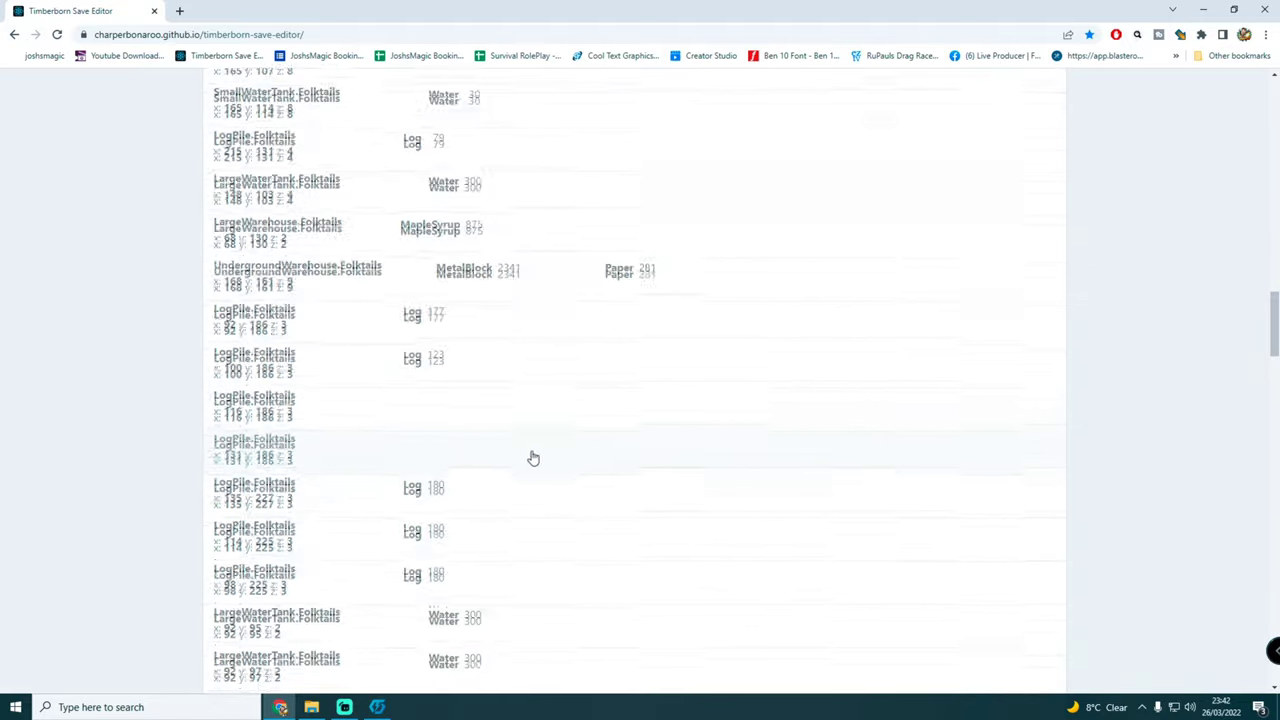
{"action": "left_click", "coordinate": [427, 368]}
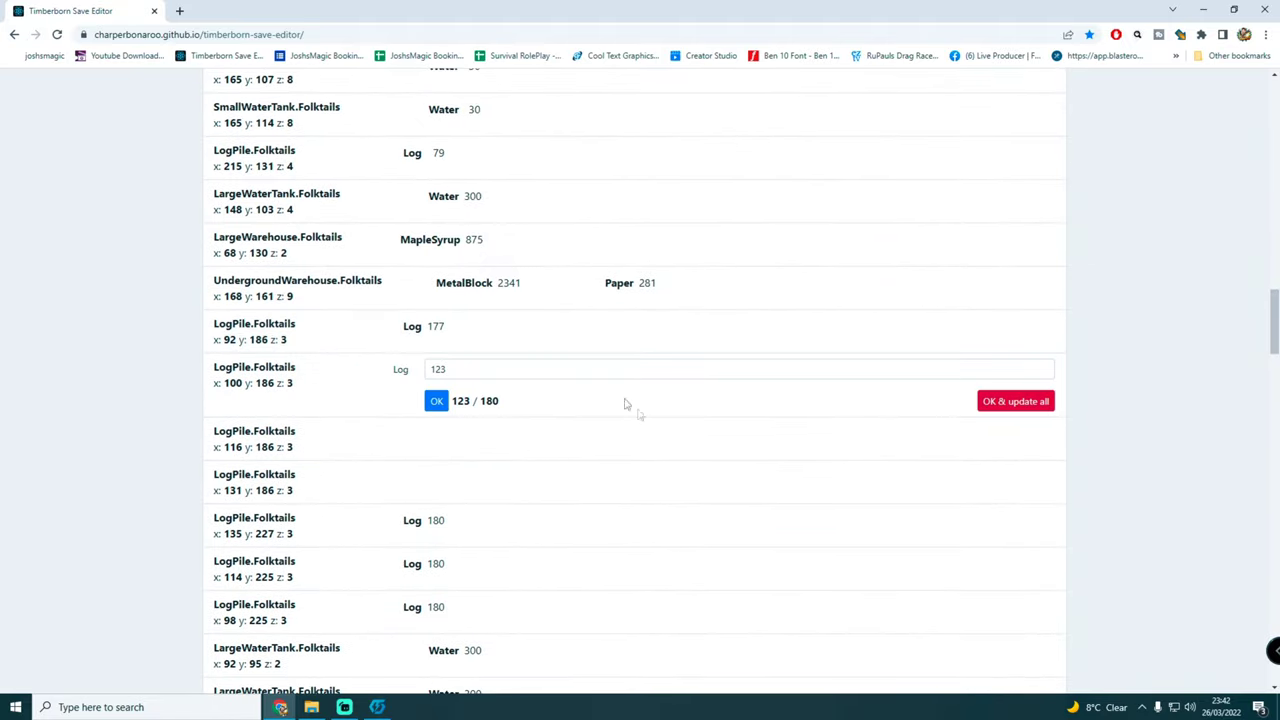
{"action": "left_click", "coordinate": [506, 369]}
{"action": "type", "text": "150"}
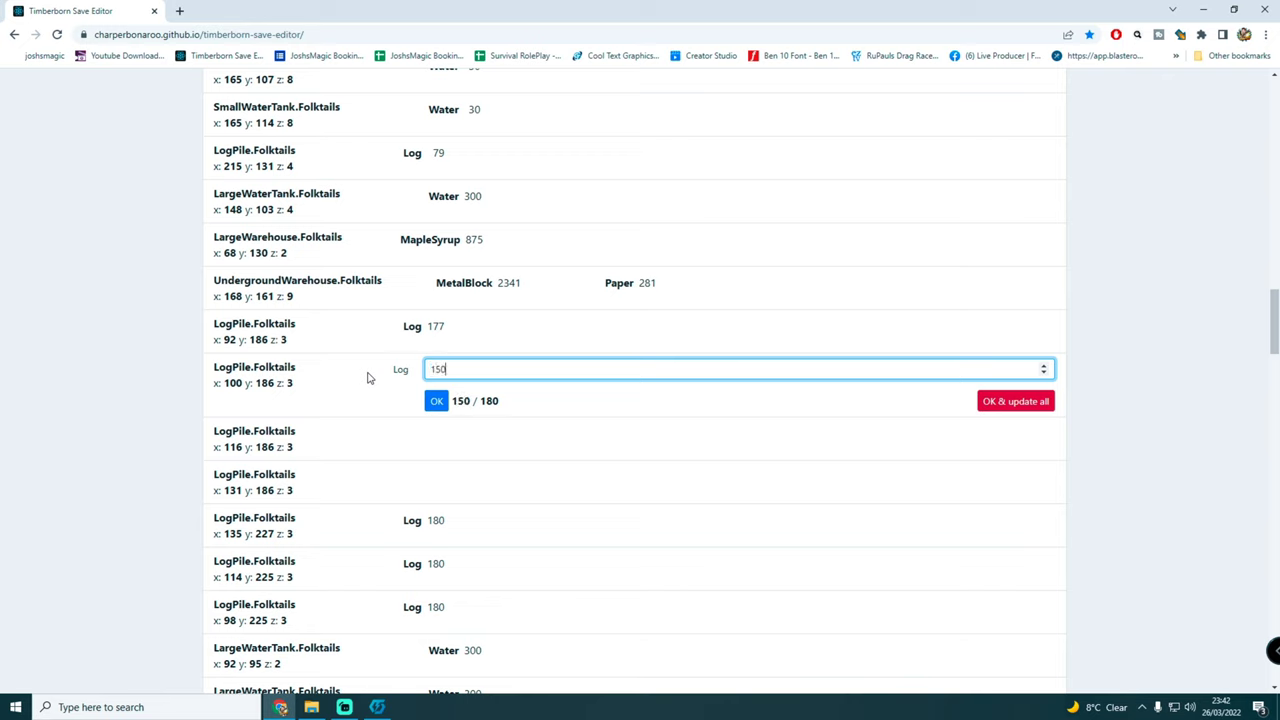
{"action": "left_click", "coordinate": [1008, 402]}
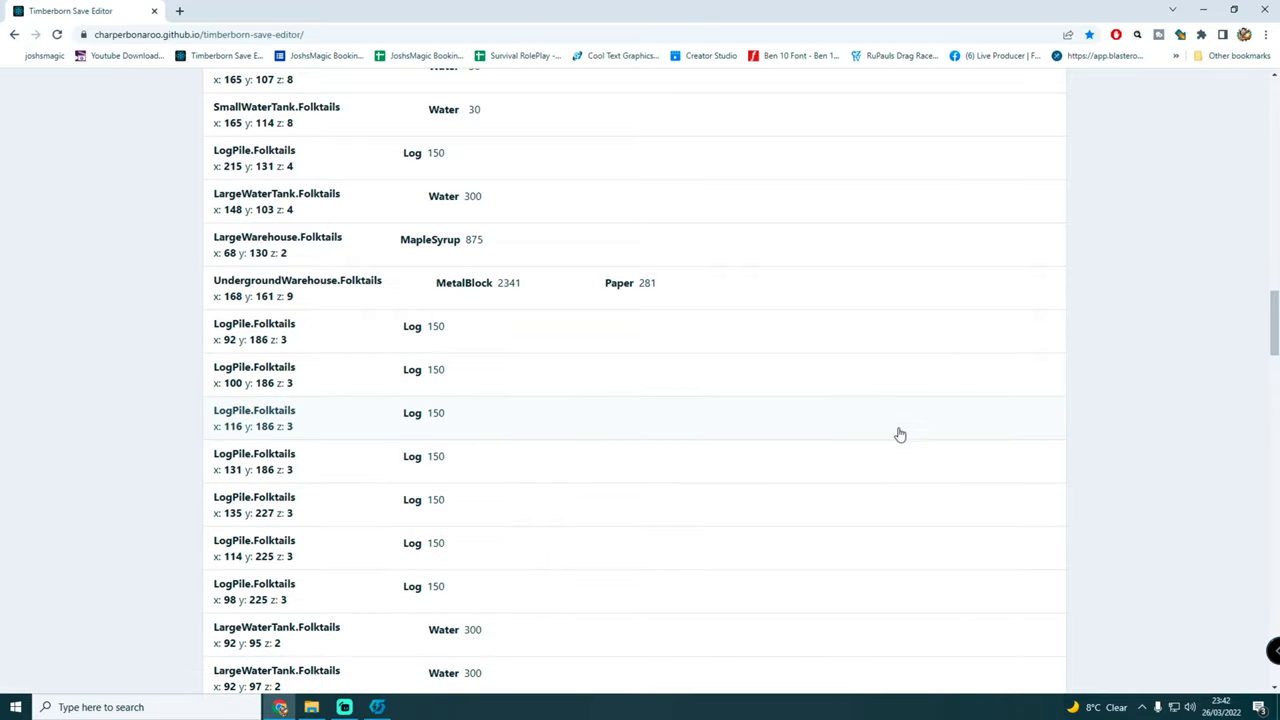
Step: Submit the stockpile inventory changes
{"action": "scroll", "coordinate": [766, 530], "scroll_direction": "down", "scroll_amount": 15}
{"action": "scroll", "coordinate": [736, 500], "scroll_direction": "up", "scroll_amount": 20}
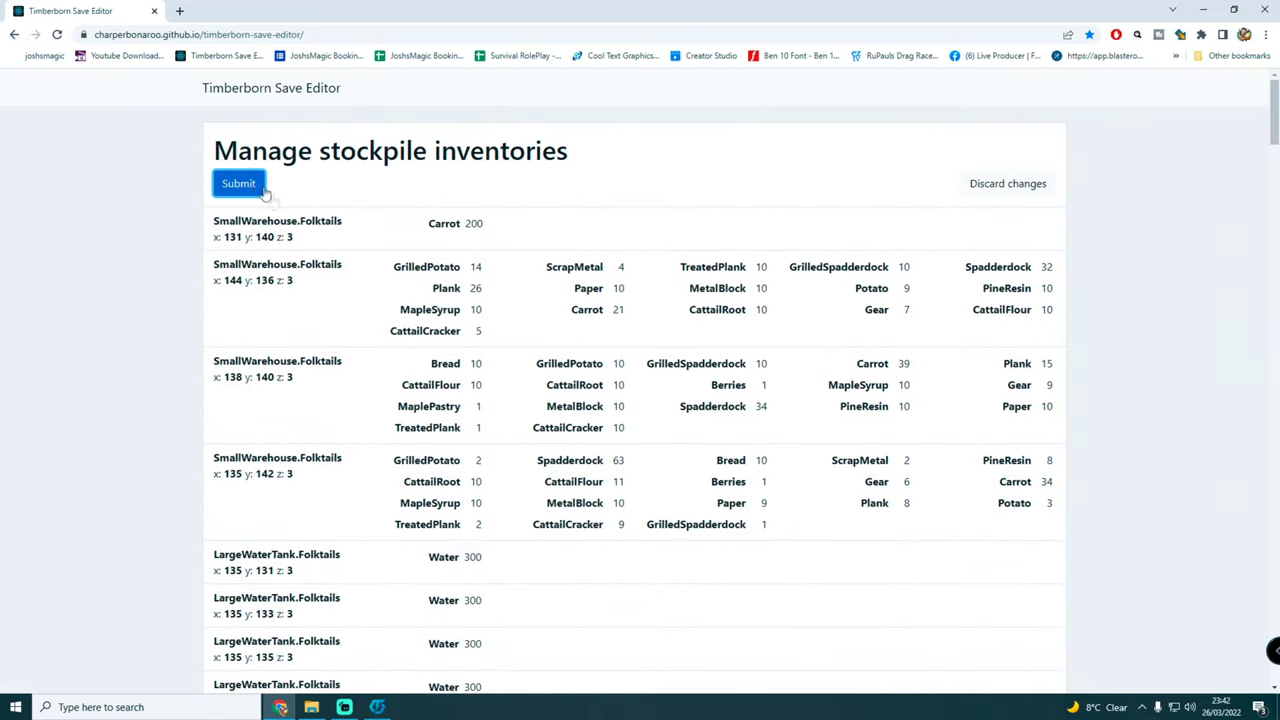
{"action": "left_click", "coordinate": [260, 186]}
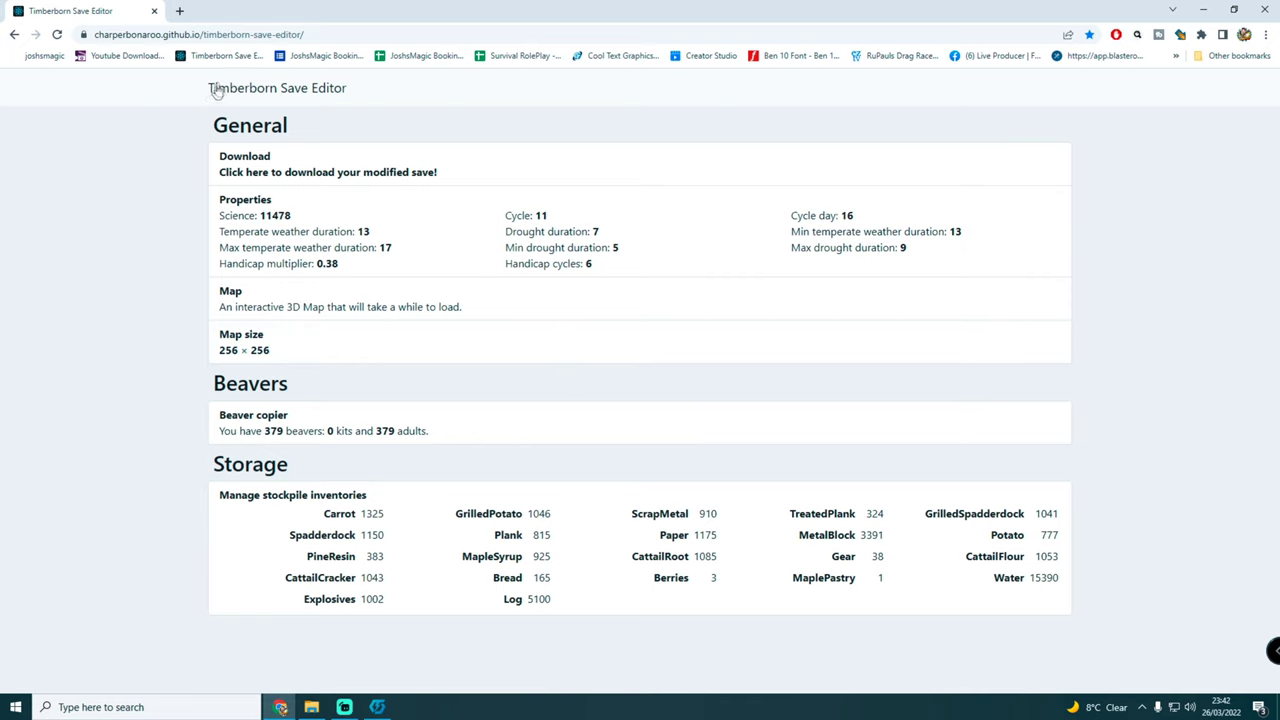
{"action": "left_click", "coordinate": [371, 249]}
Step: Set Science to 0 and submit the properties
{"action": "left_click_drag", "start_coordinate": [250, 203], "coordinate": [77, 225]}
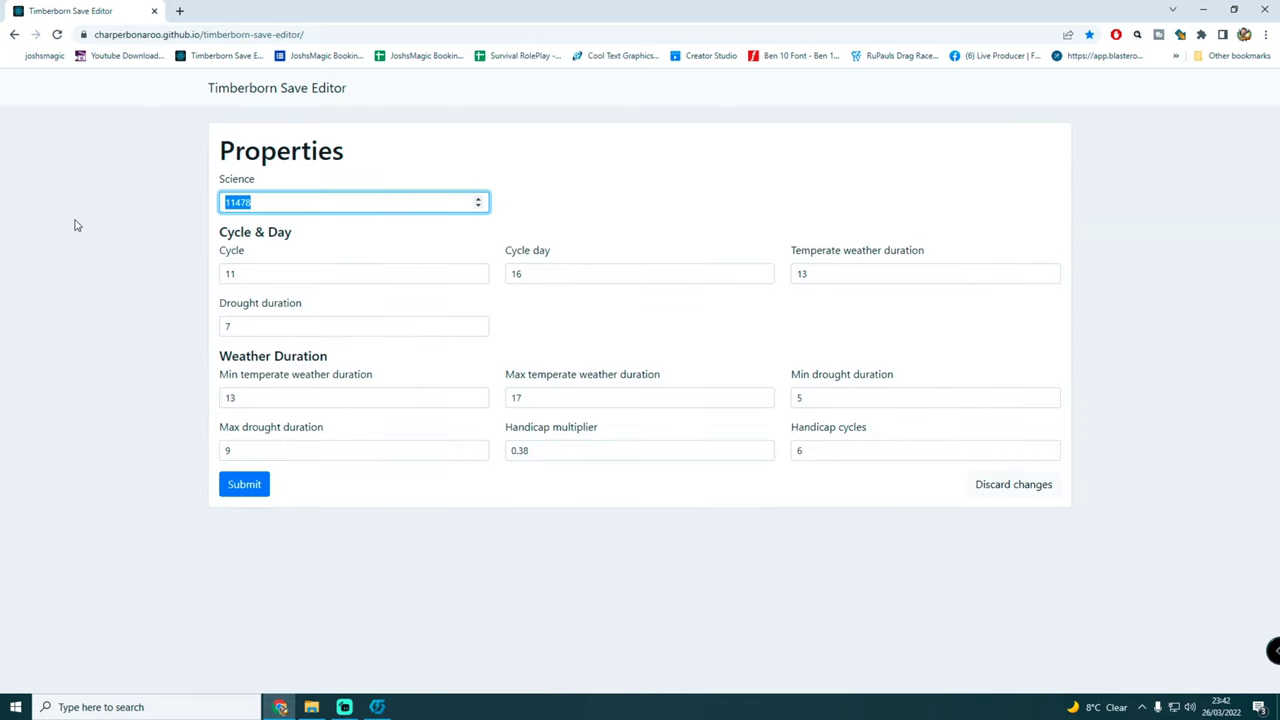
{"action": "type", "text": "0"}
{"action": "left_click", "coordinate": [247, 485]}
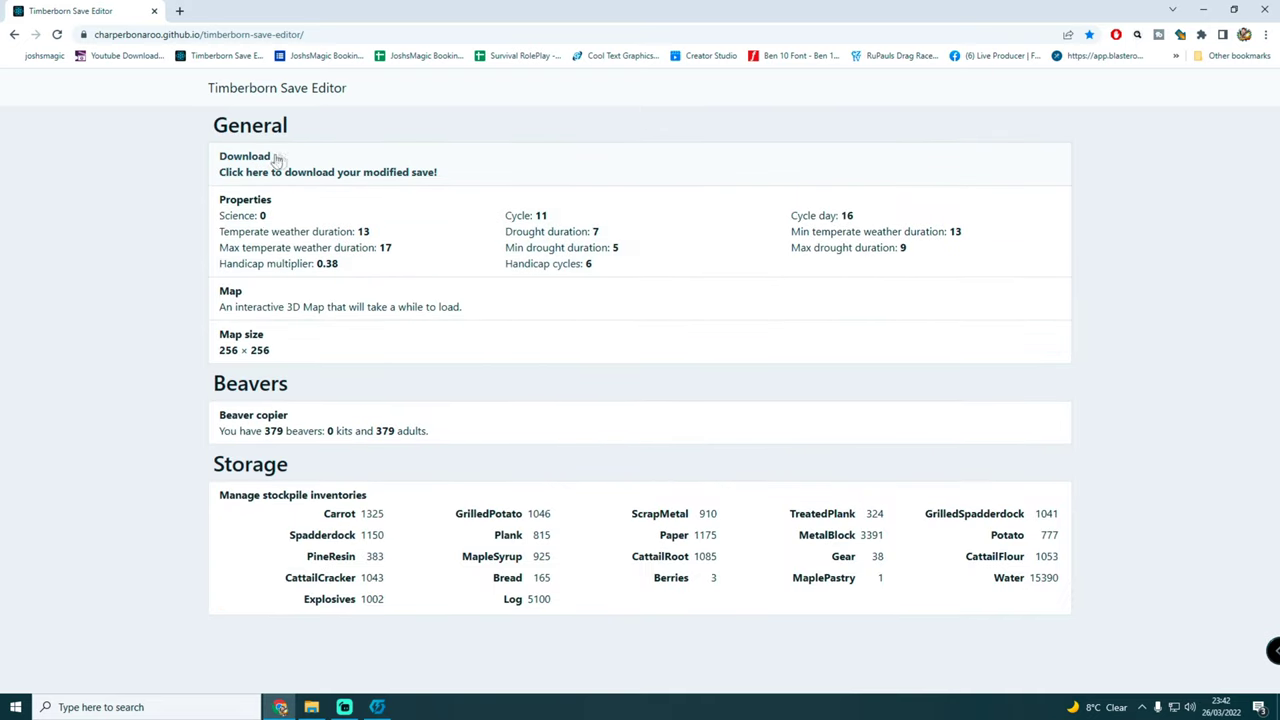
Step: Download the modified save as 'this one new.json'
{"action": "left_click", "coordinate": [259, 165]}
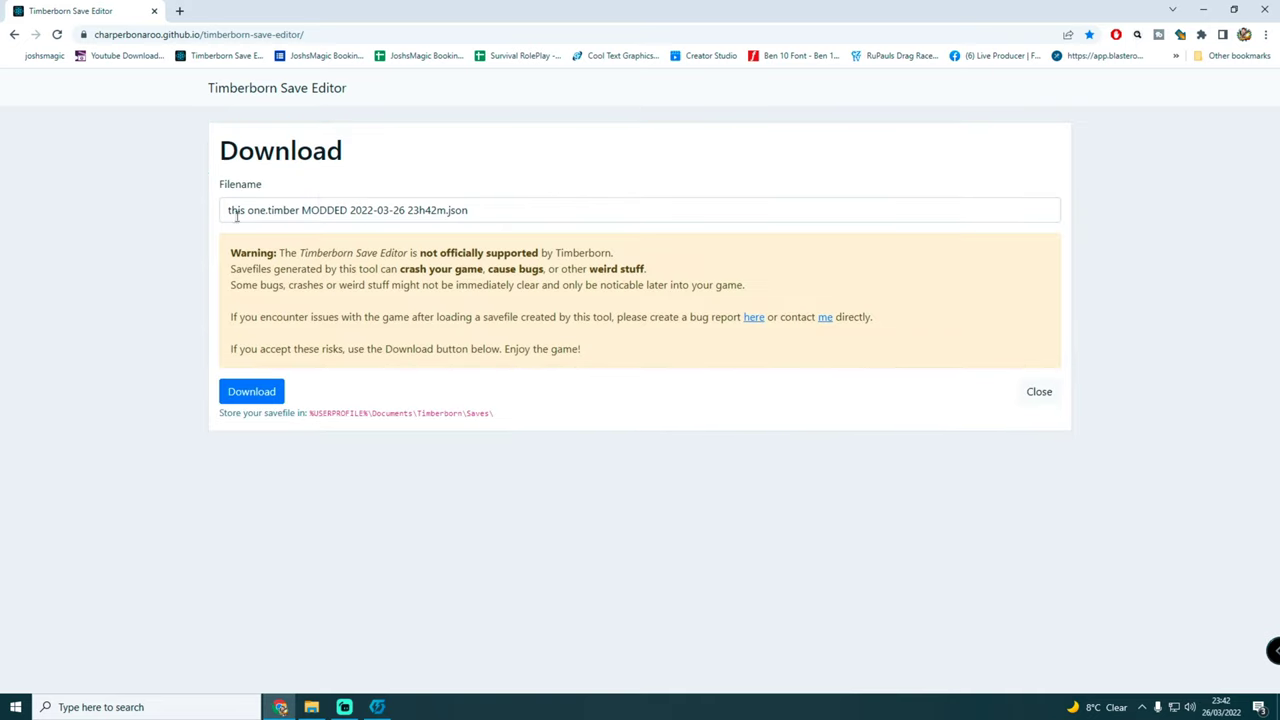
{"action": "left_click_drag", "start_coordinate": [493, 204], "coordinate": [155, 233]}
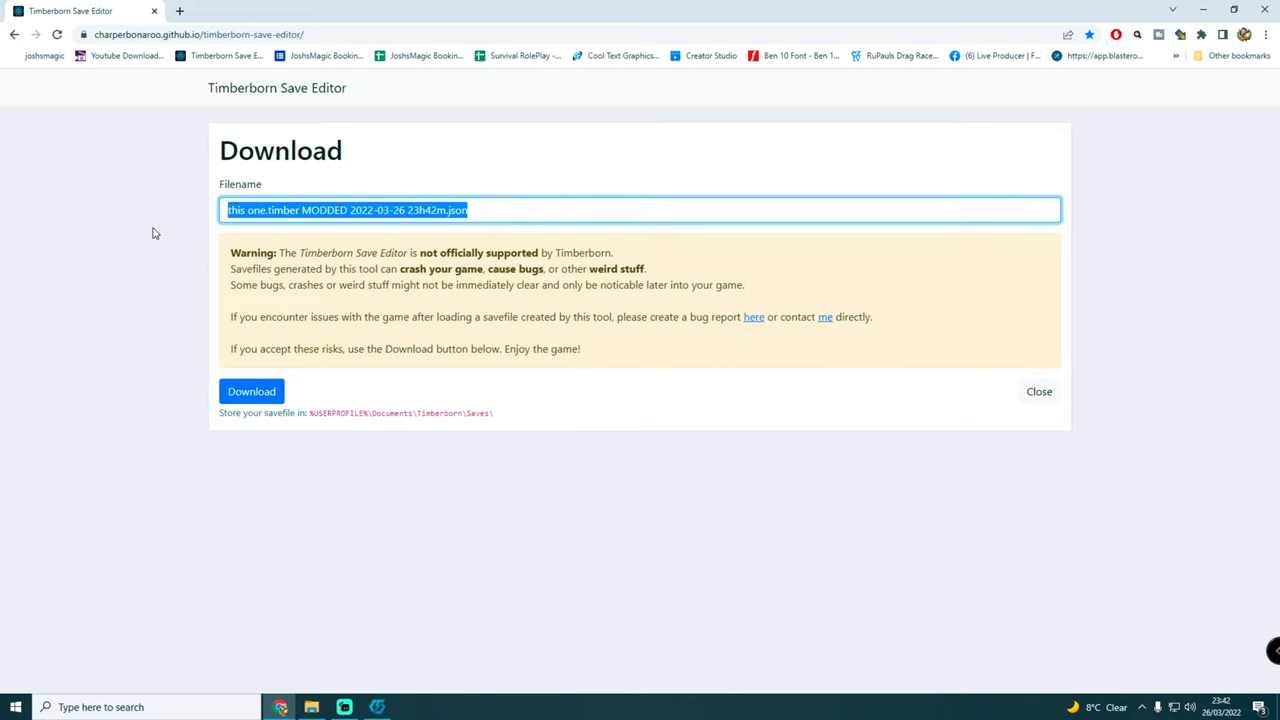
{"action": "left_click_drag", "start_coordinate": [491, 209], "coordinate": [287, 247]}
{"action": "key", "text": "BackSpace"}
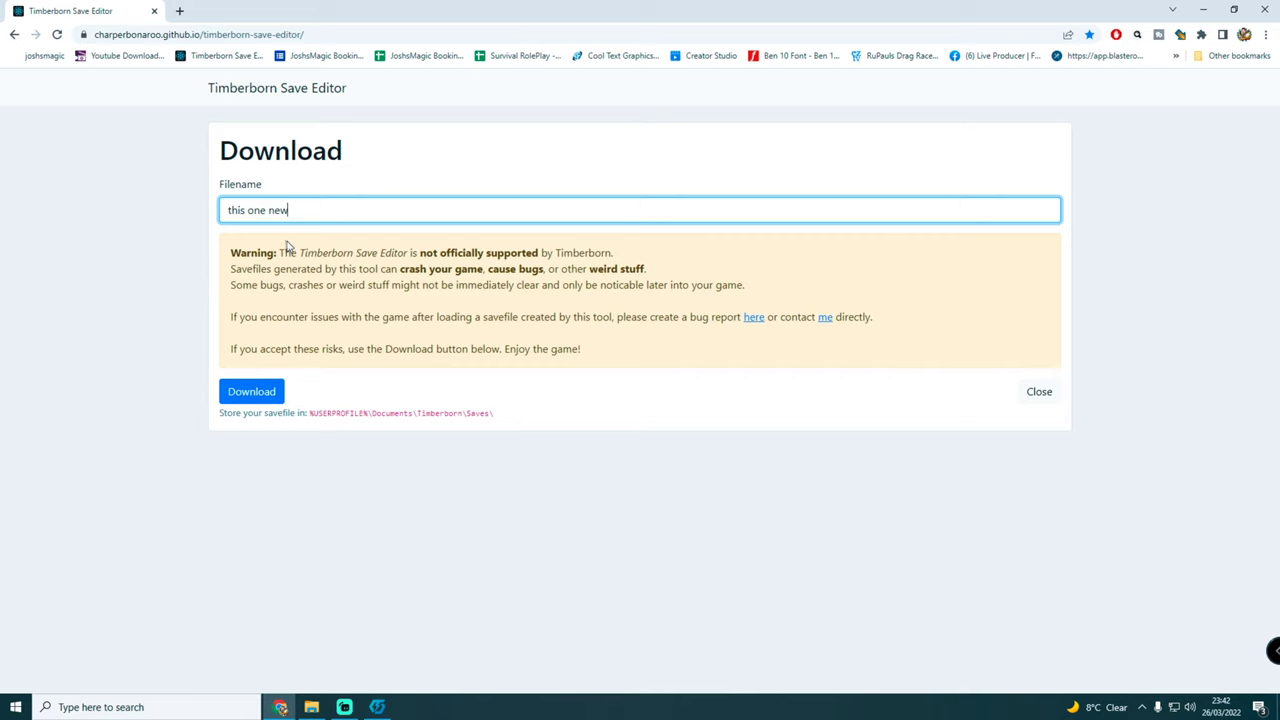
{"action": "left_click", "coordinate": [266, 392]}
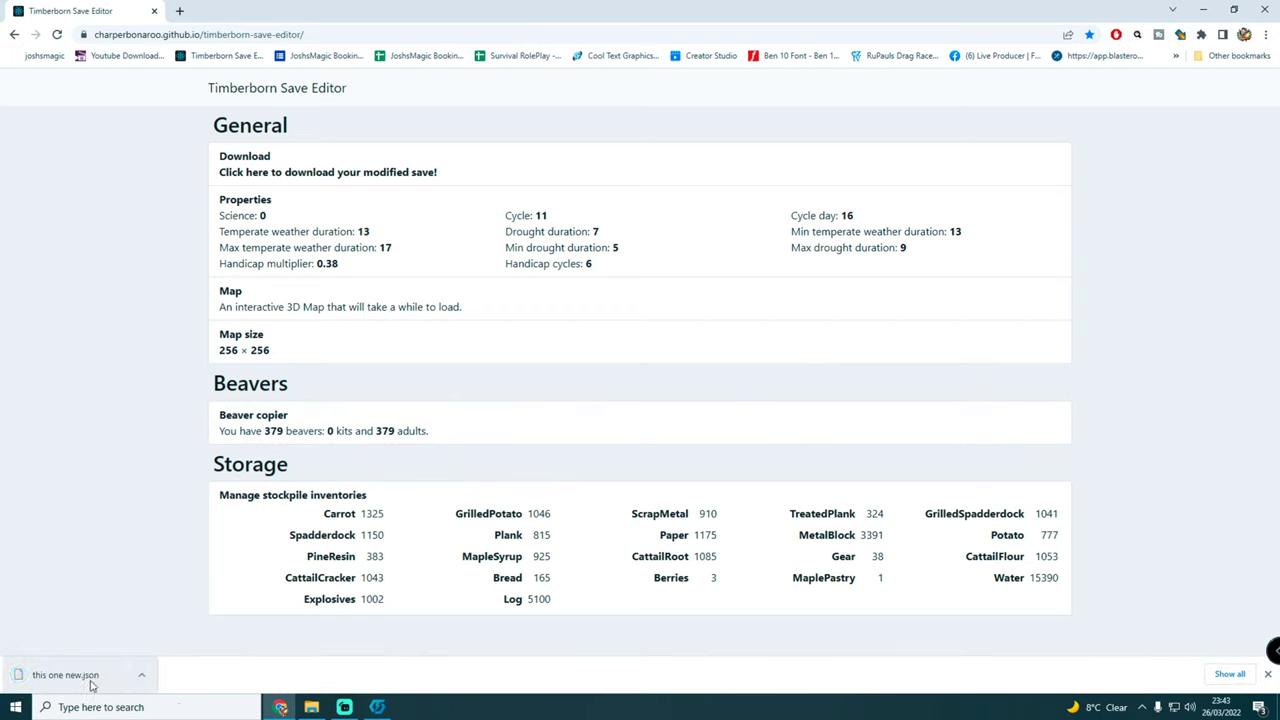
Step: Move the downloaded 'this one new.json' into the hilltop ExperimentalSaves folder
{"action": "left_click", "coordinate": [311, 708]}
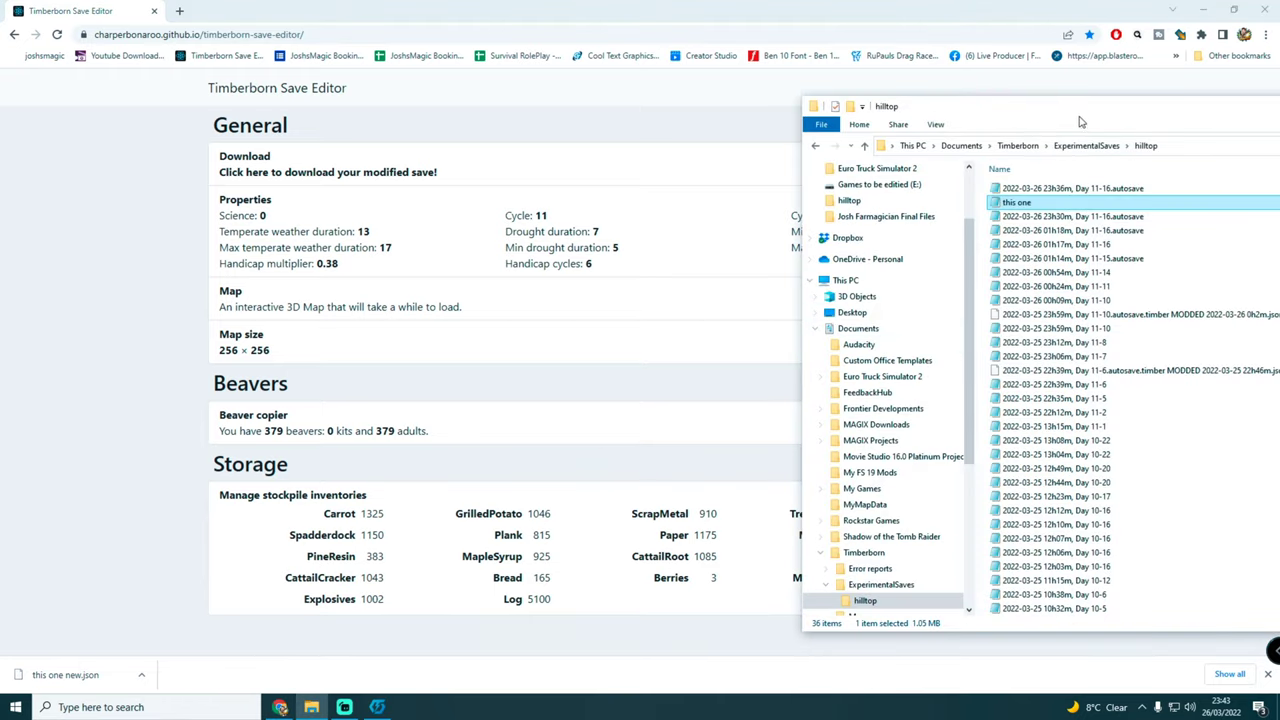
{"action": "left_click_drag", "start_coordinate": [1078, 105], "coordinate": [703, 97]}
{"action": "left_click_drag", "start_coordinate": [65, 675], "coordinate": [1262, 312]}
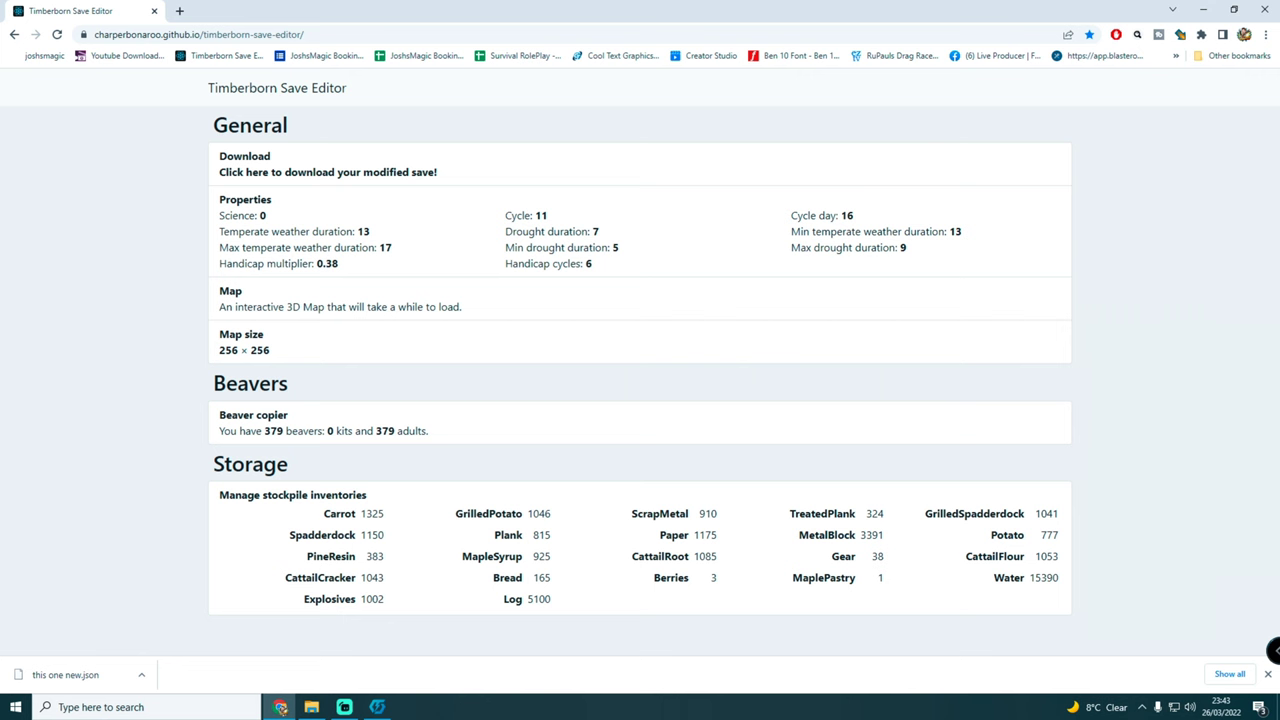
{"action": "key", "text": "alt+Tab"}
{"action": "scroll", "coordinate": [850, 243], "scroll_direction": "up", "scroll_amount": 1}
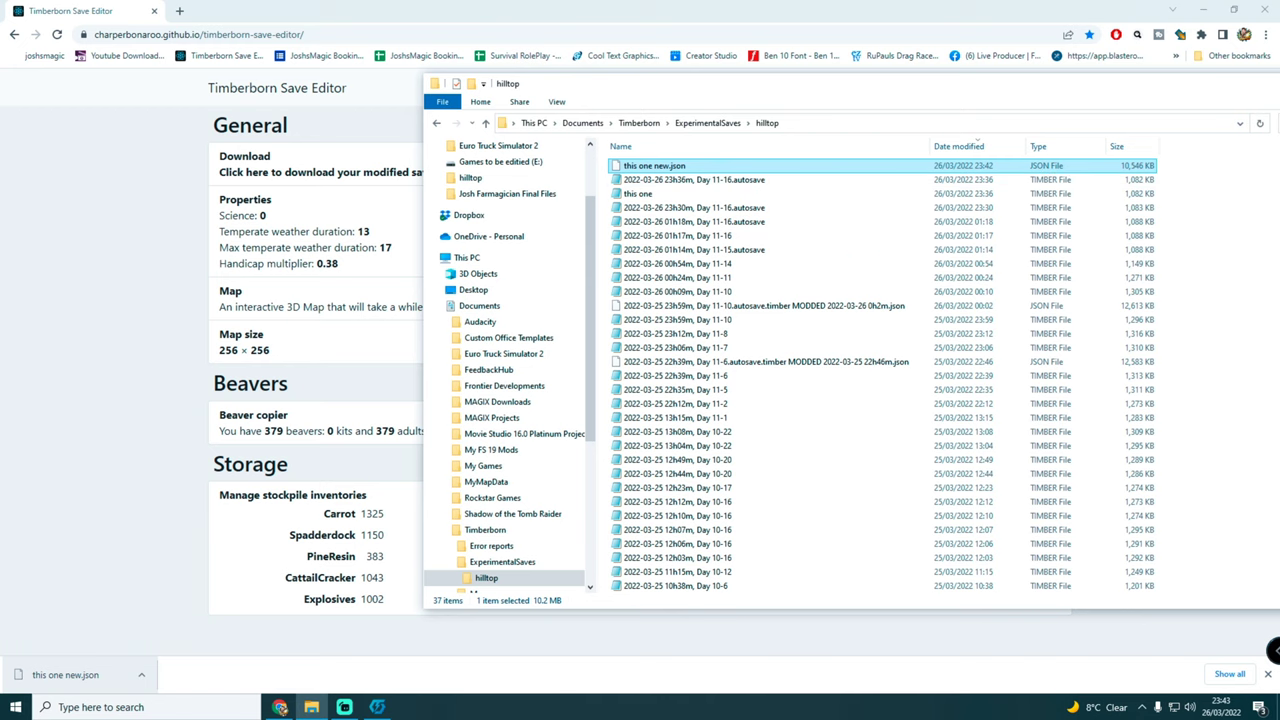
{"action": "key", "text": "alt+Tab"}
Step: Minimize Chrome and start Timberborn modded from Thunderstore Mod Manager
{"action": "left_click", "coordinate": [1210, 16]}
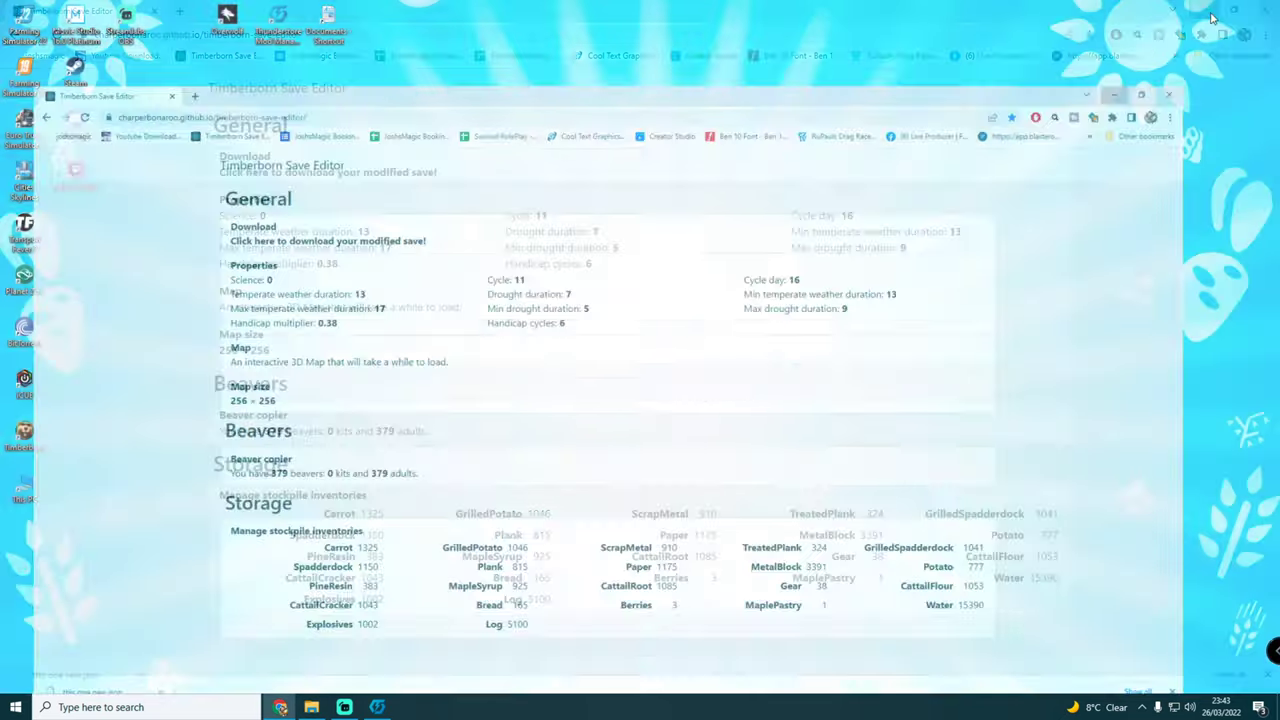
{"action": "left_click", "coordinate": [377, 707]}
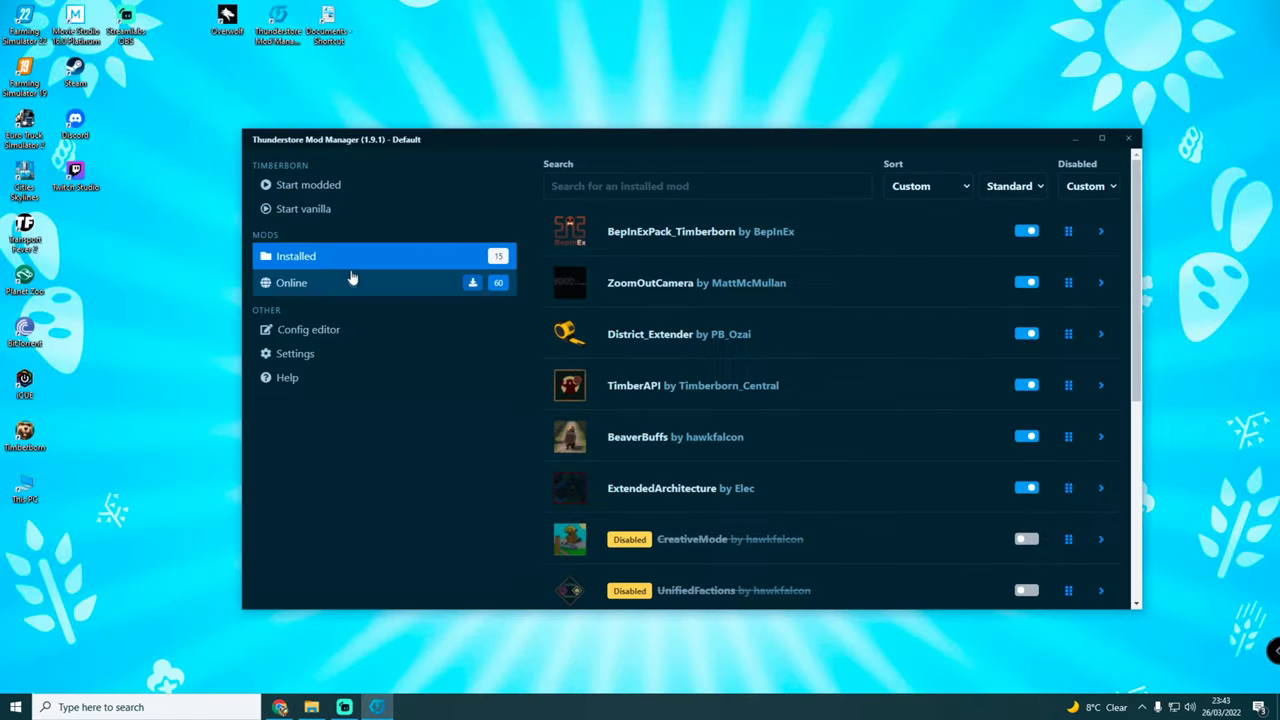
{"action": "left_click", "coordinate": [330, 190]}
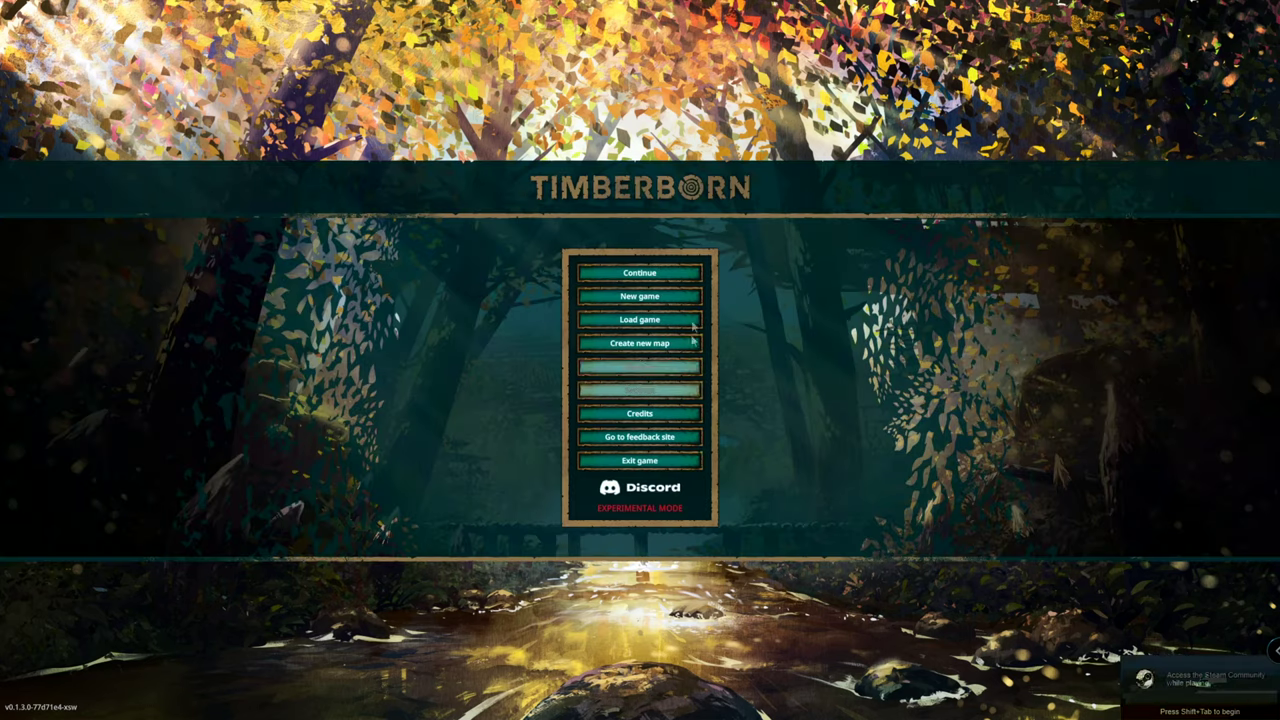
Step: Bring up the list of saved games from the main menu, then close it
{"action": "left_click", "coordinate": [640, 320]}
{"action": "key", "text": "Escape"}
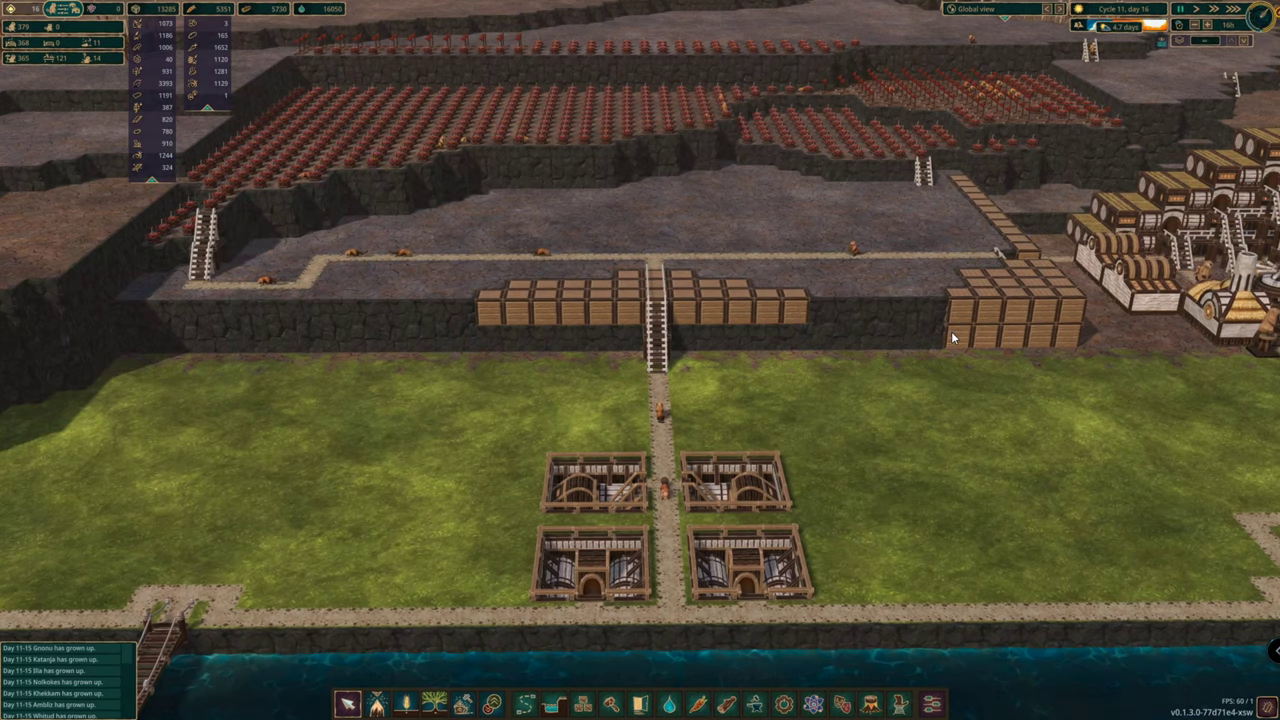
Step: Inspect the stored goods in each of the four underground warehouses
{"action": "left_click", "coordinate": [760, 481]}
{"action": "left_click", "coordinate": [623, 488]}
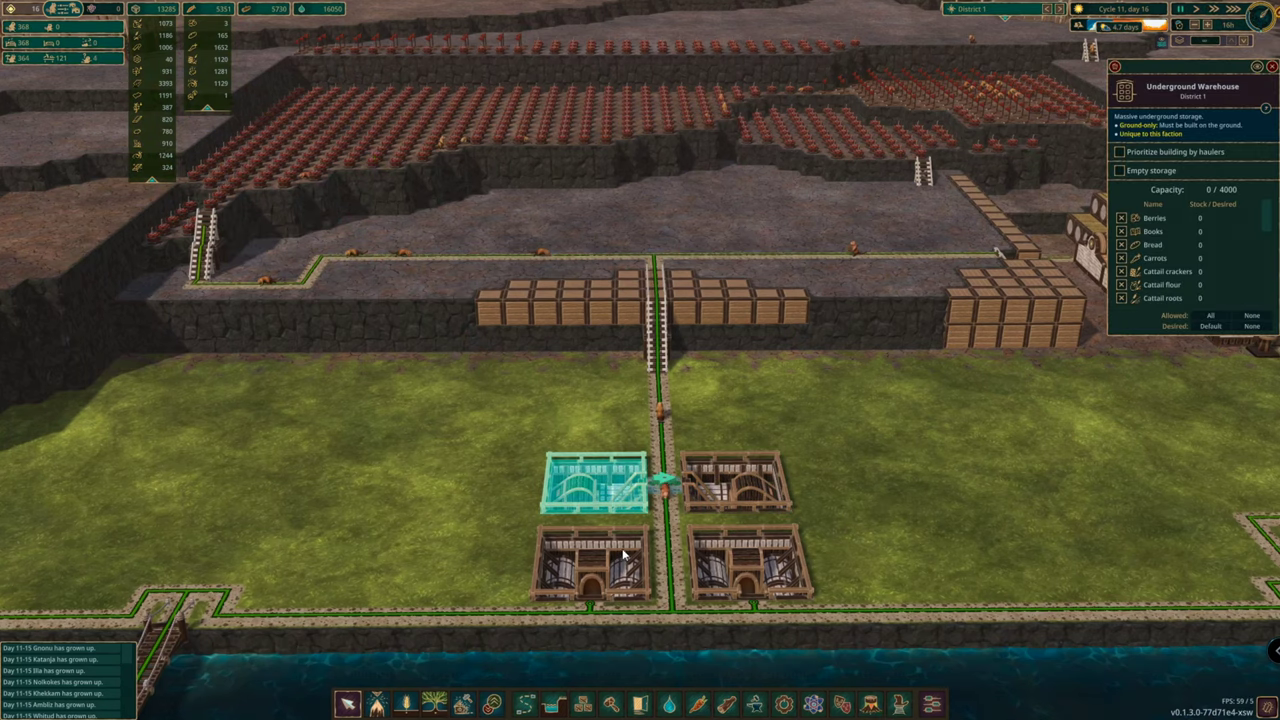
{"action": "left_click", "coordinate": [624, 553]}
{"action": "left_click", "coordinate": [776, 545]}
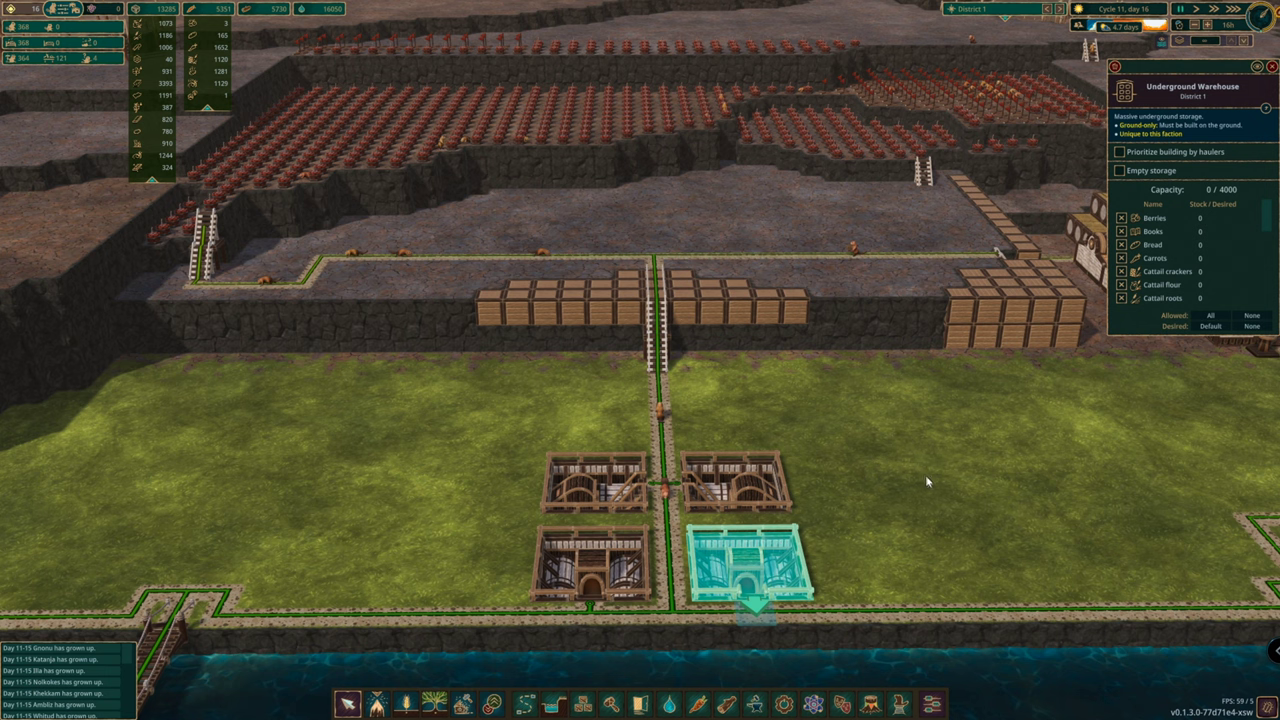
Step: Check that the Log Pile now holds 150 of 180 logs
{"action": "key", "text": "d"}
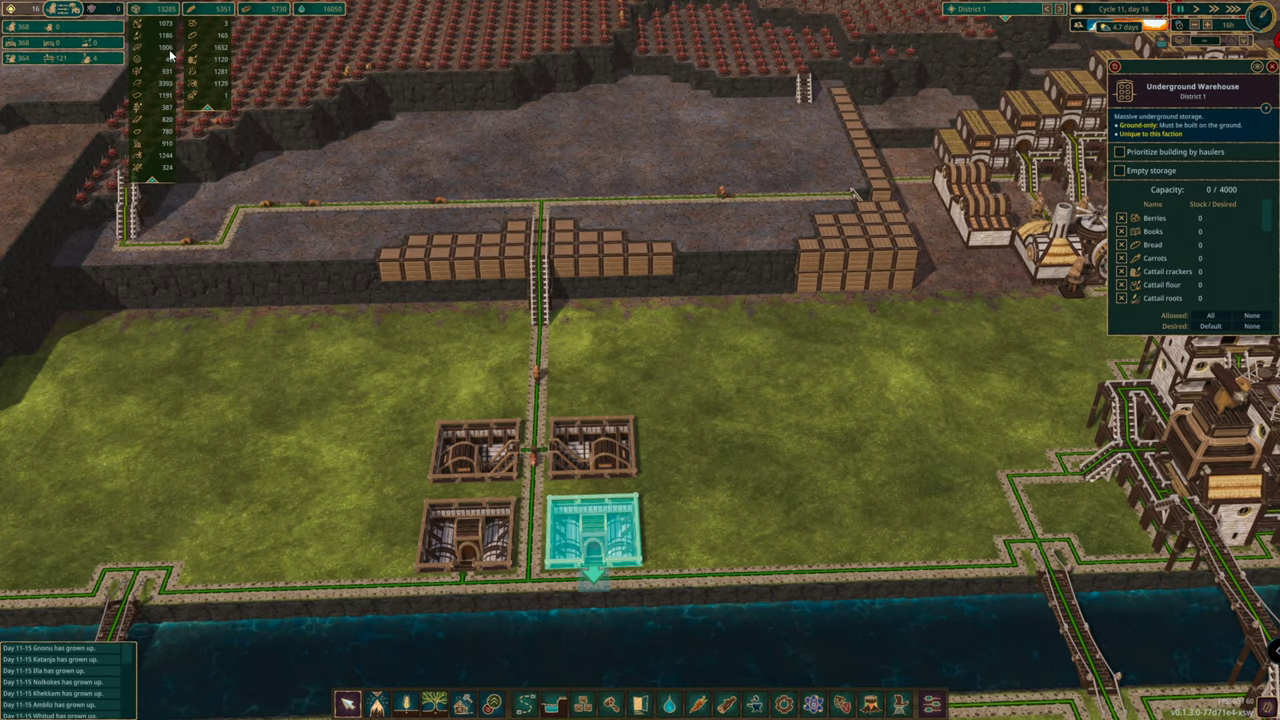
{"action": "key", "text": "s"}
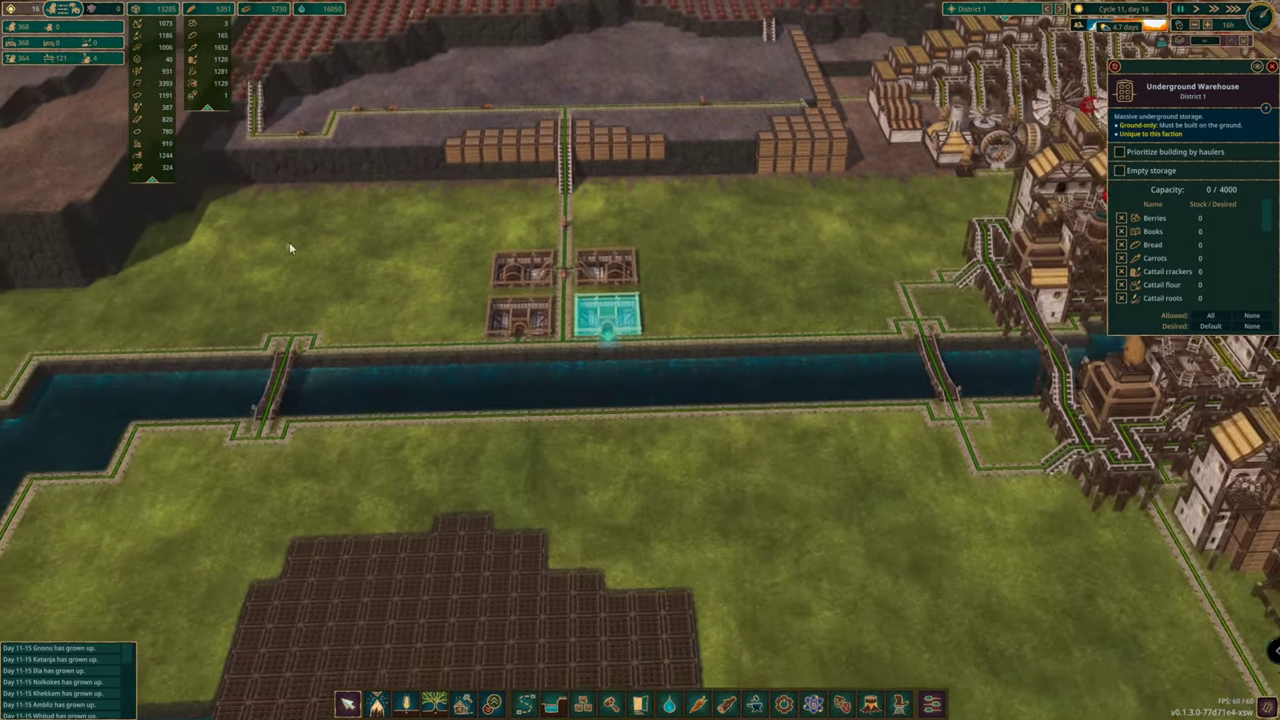
{"action": "key", "text": "a"}
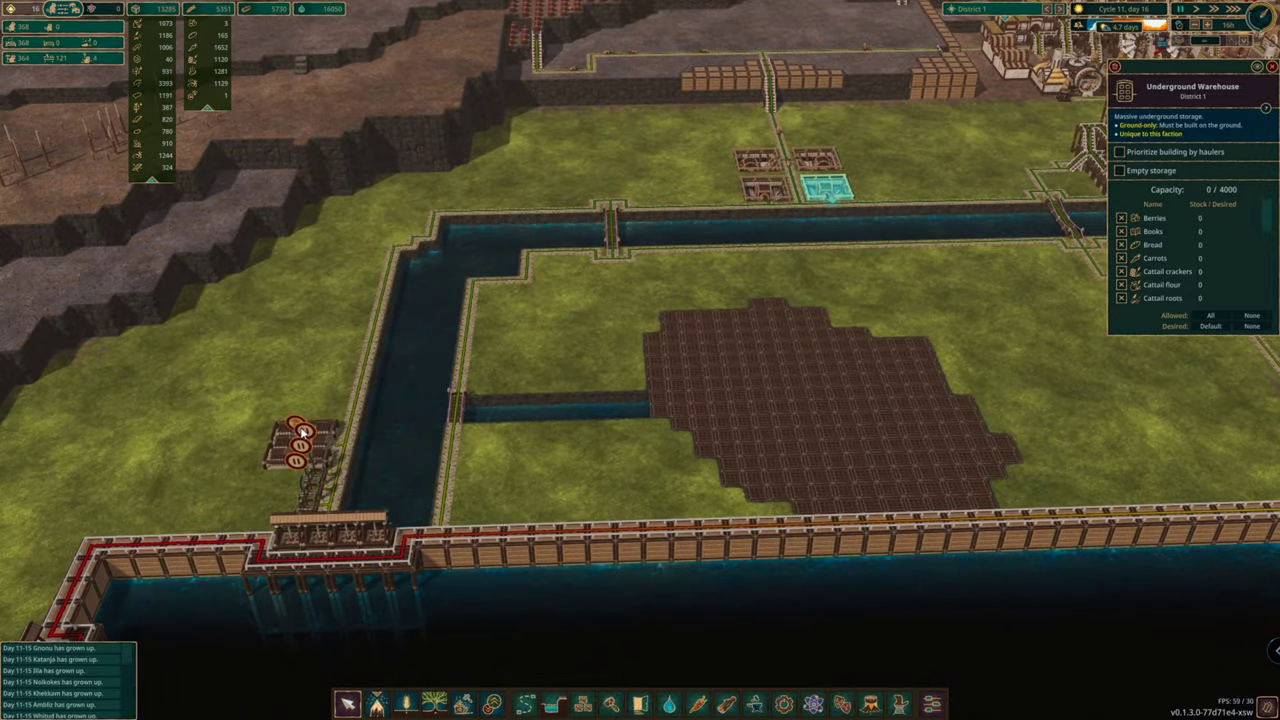
{"action": "left_click", "coordinate": [323, 432]}
Step: Check that the Large Water Tank is full at 300 of 300 water
{"action": "key", "text": "w"}
{"action": "key", "text": "d"}
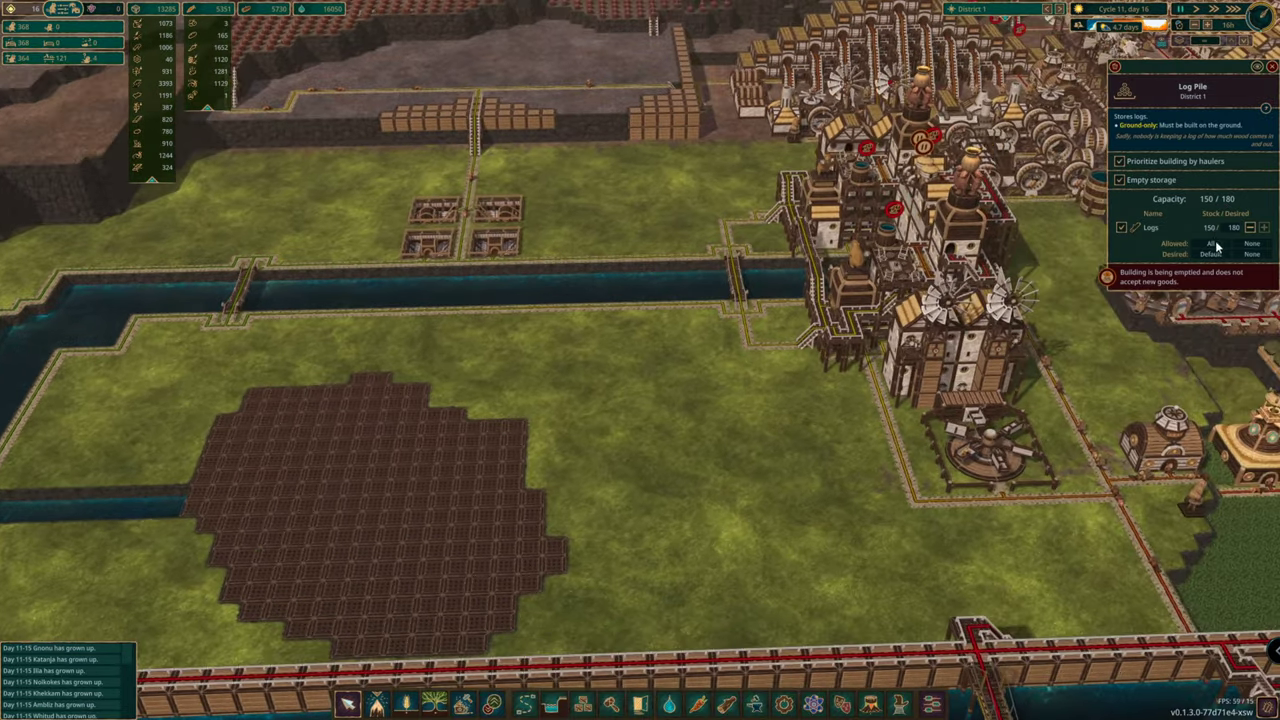
{"action": "scroll", "coordinate": [909, 195], "scroll_direction": "up", "scroll_amount": 2}
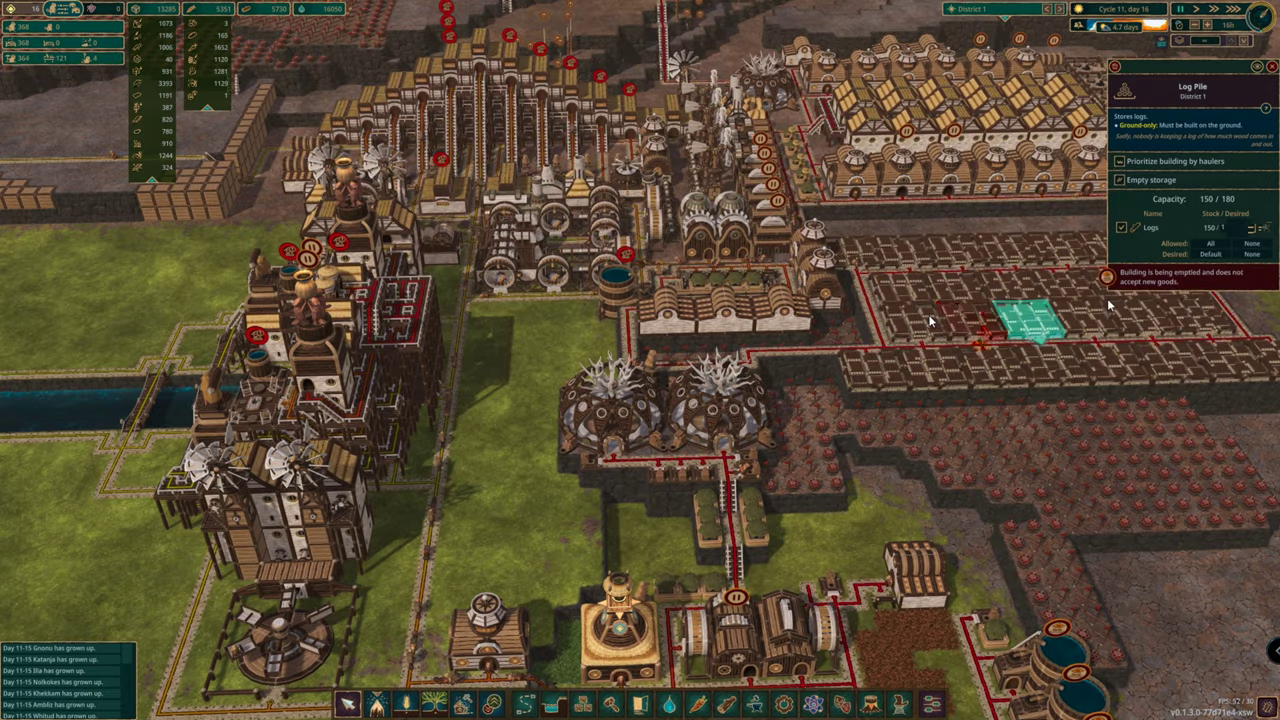
{"action": "key", "text": "d"}
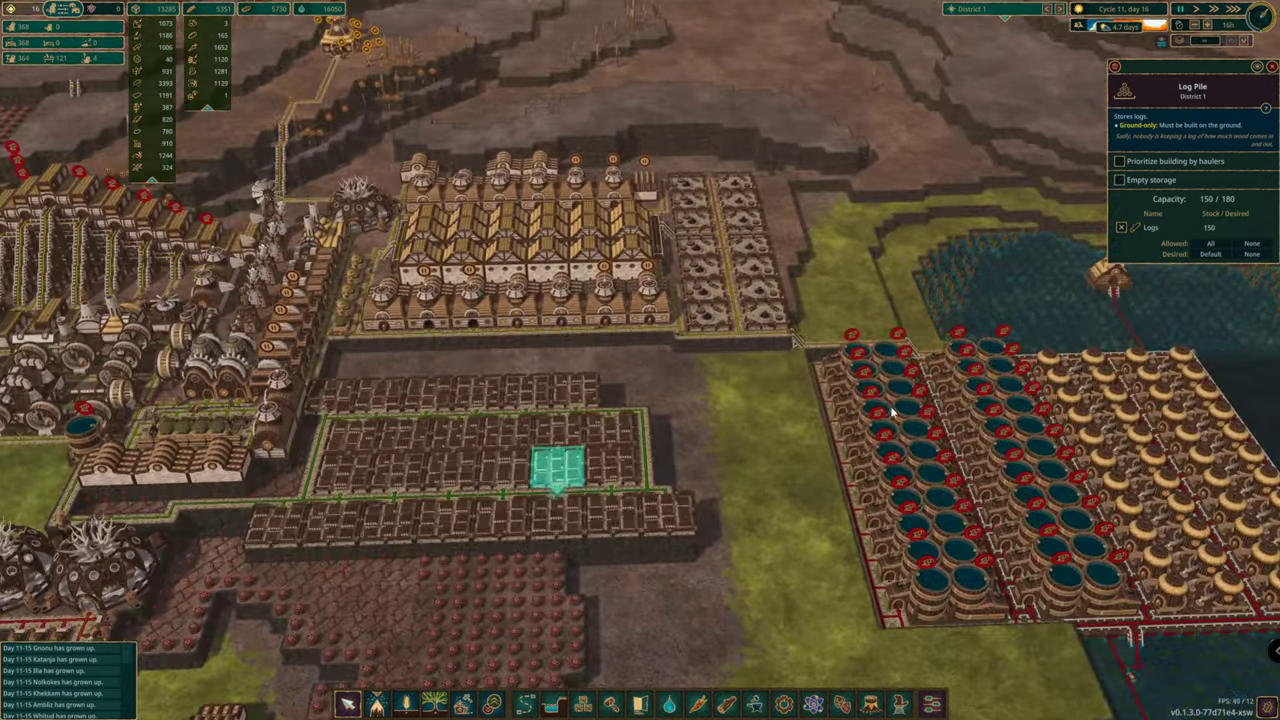
{"action": "left_click", "coordinate": [878, 395]}
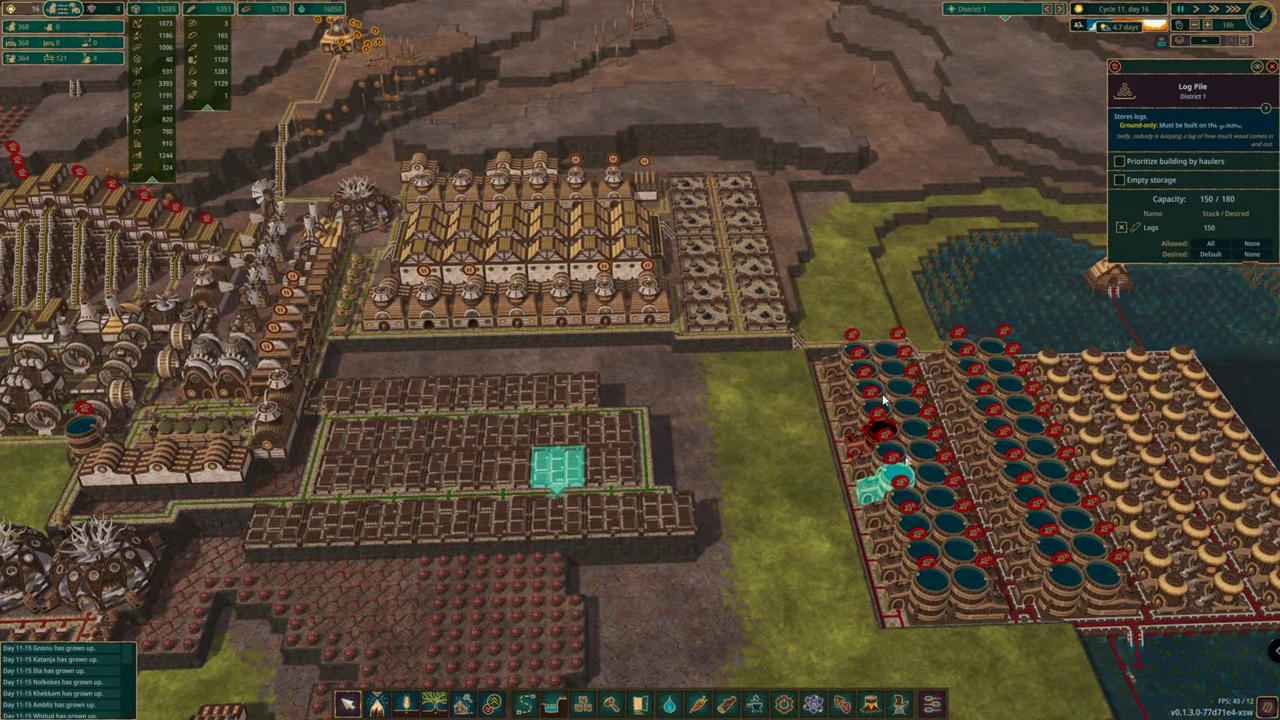
{"action": "key", "text": "a"}
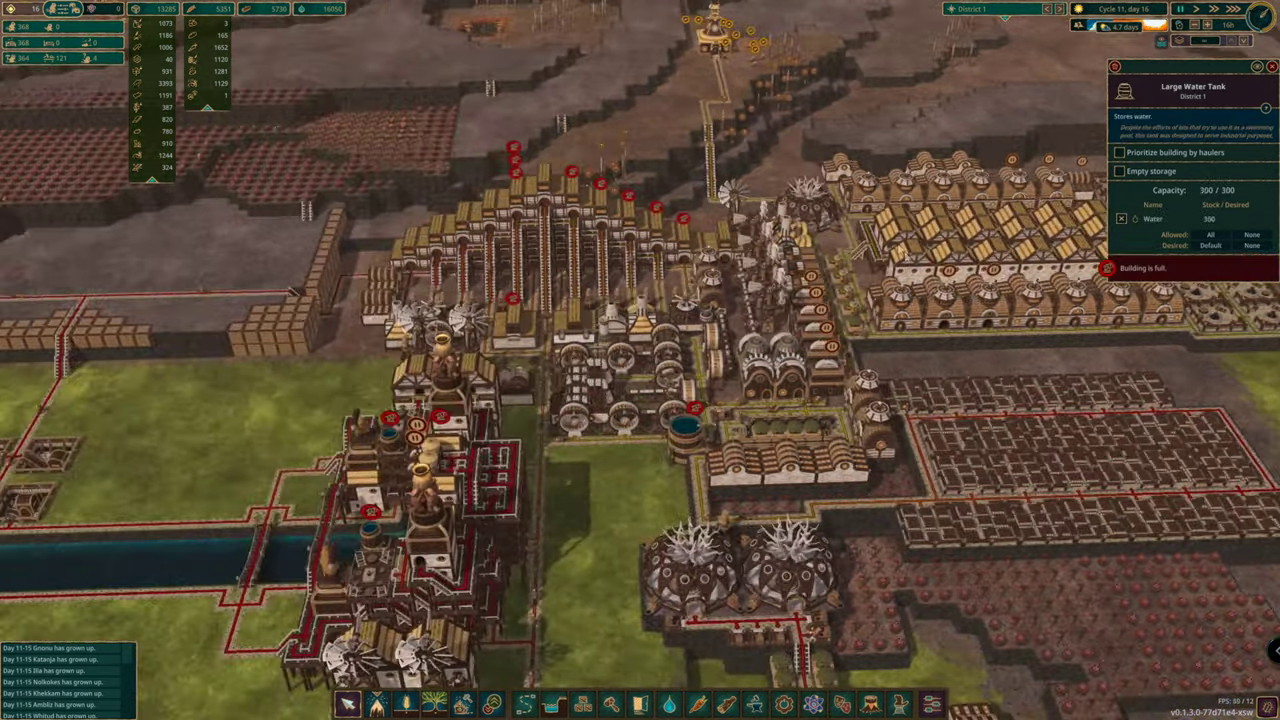
{"action": "key", "text": "a"}
{"action": "key", "text": "w"}
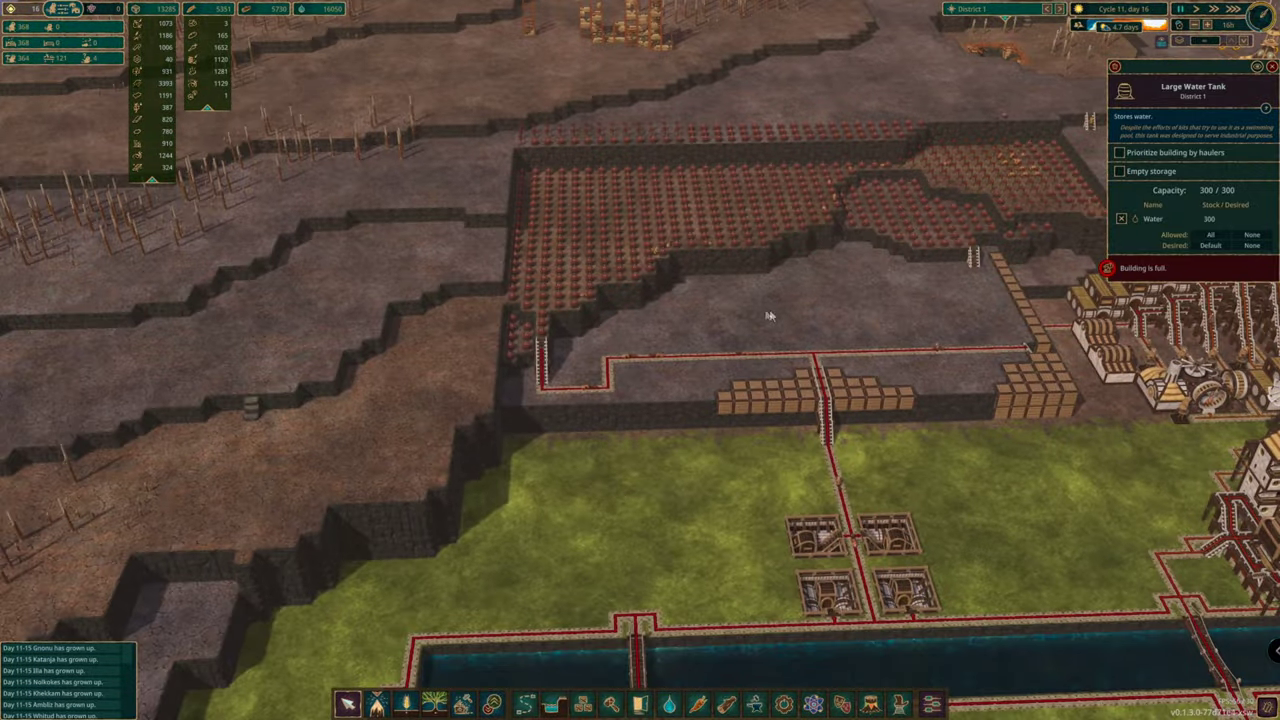
{"action": "key", "text": "s"}
{"action": "key", "text": "d"}
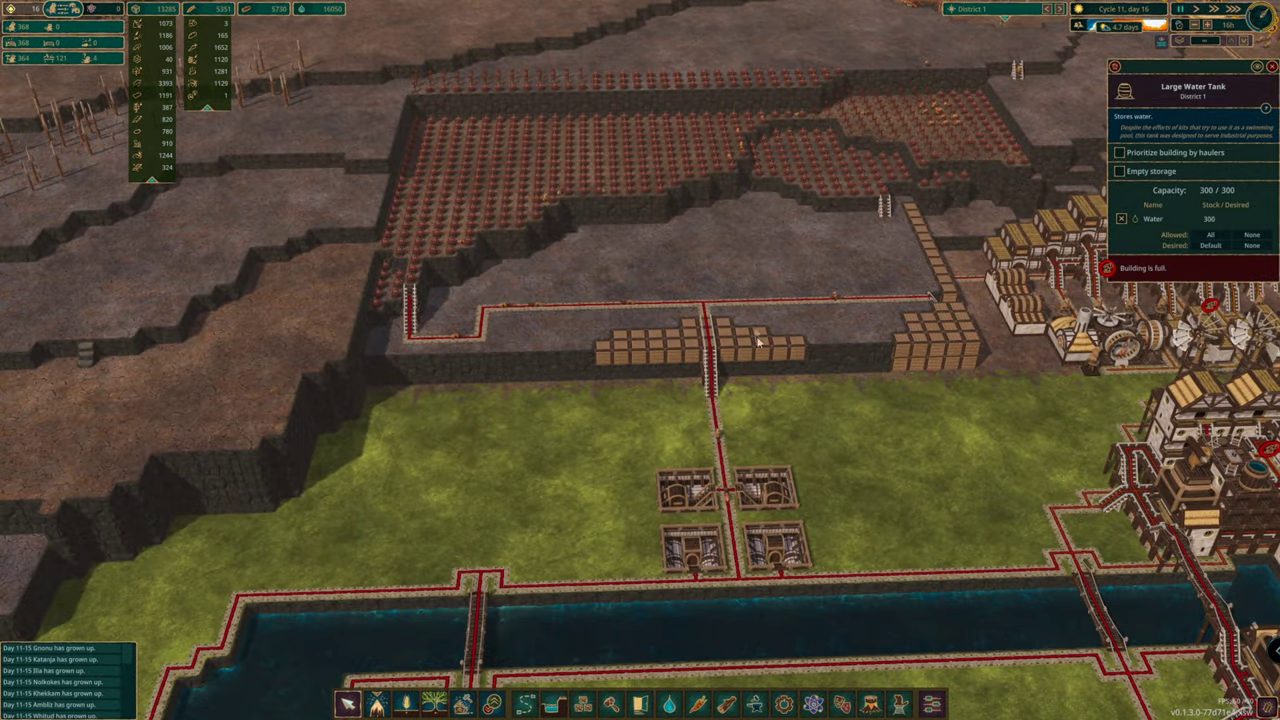
{"action": "key", "text": "w"}
{"action": "key", "text": "d"}
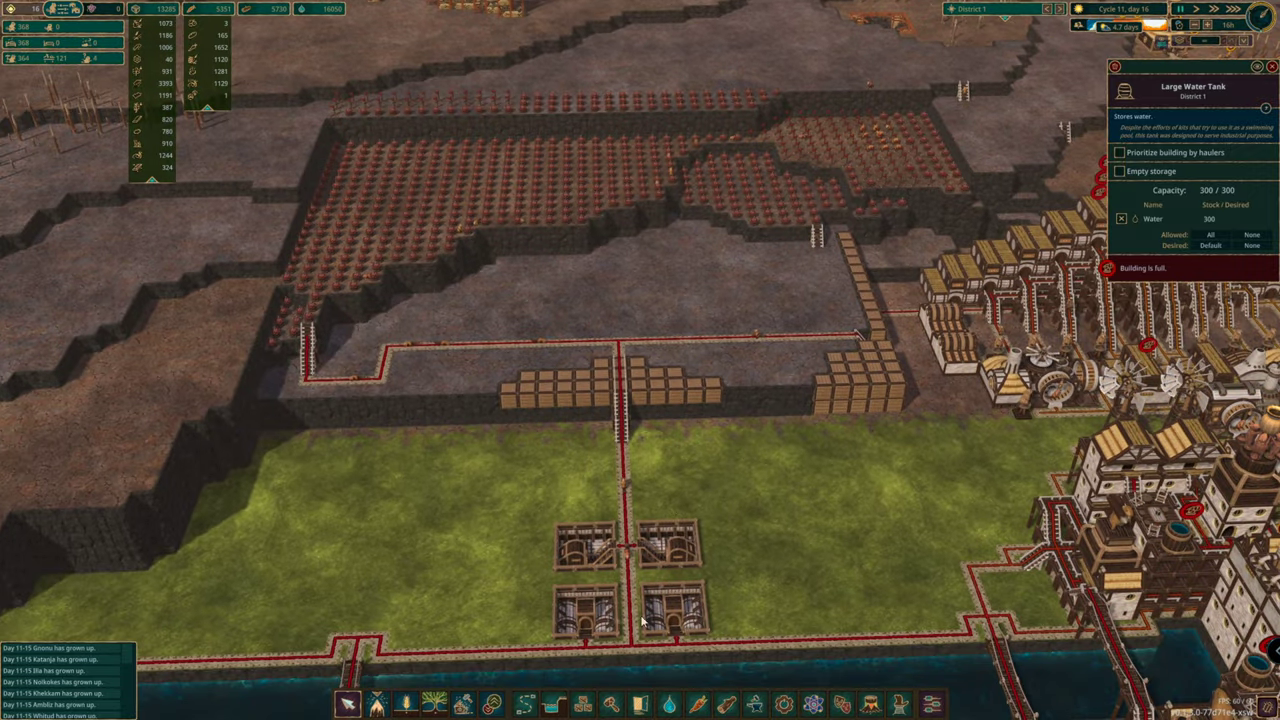
{"action": "key", "text": "w"}
{"action": "key", "text": "d"}
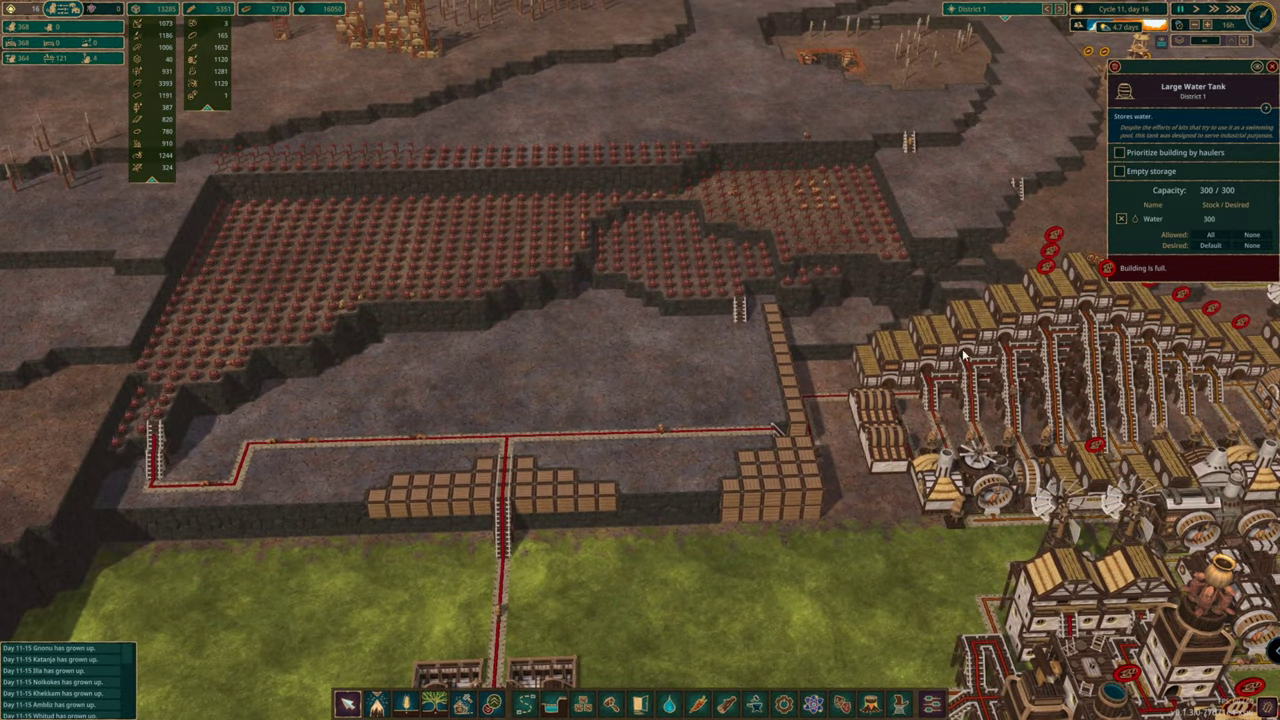
{"action": "key", "text": "a"}
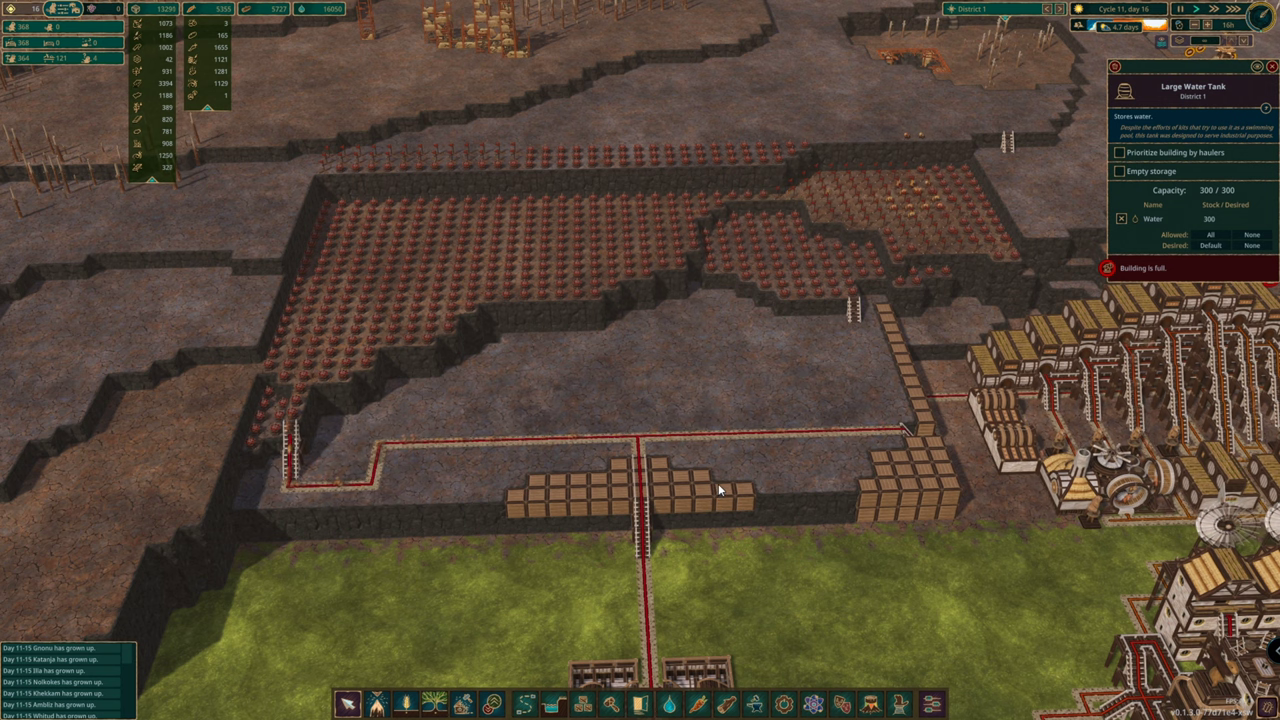
{"action": "scroll", "coordinate": [718, 483], "scroll_direction": "down", "scroll_amount": 1}
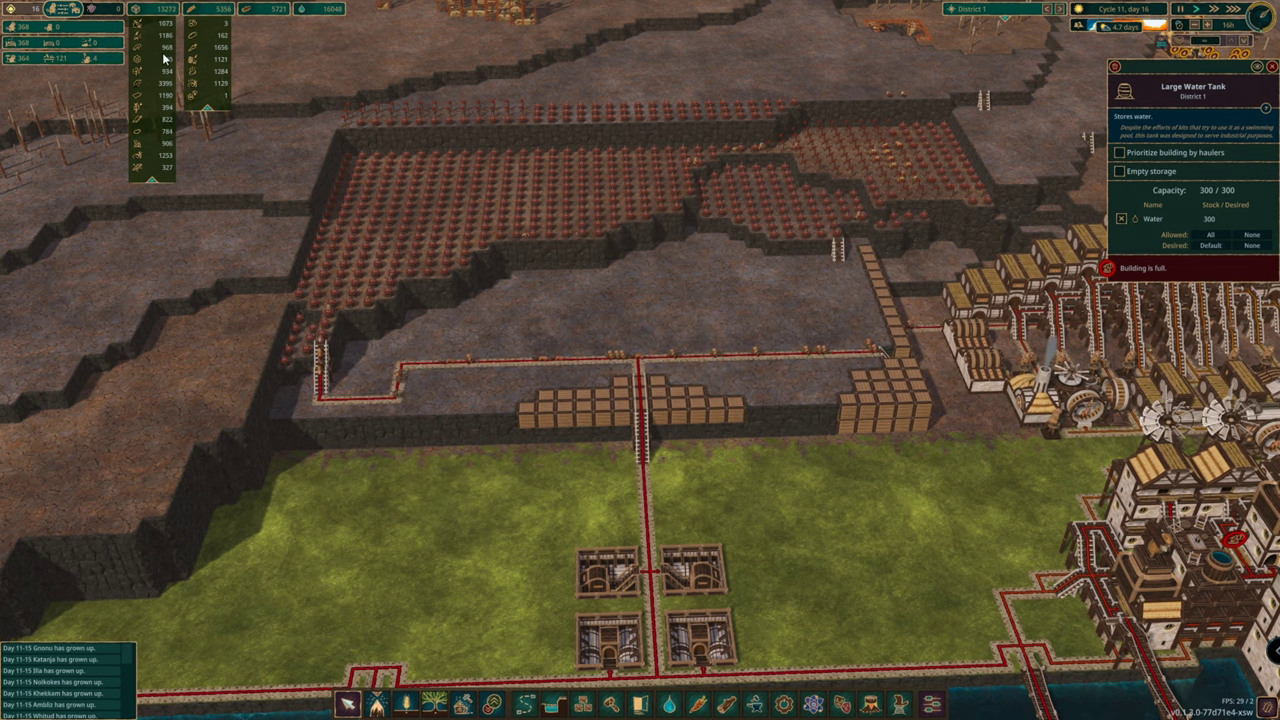
{"action": "key", "text": "s"}
{"action": "key", "text": "d"}
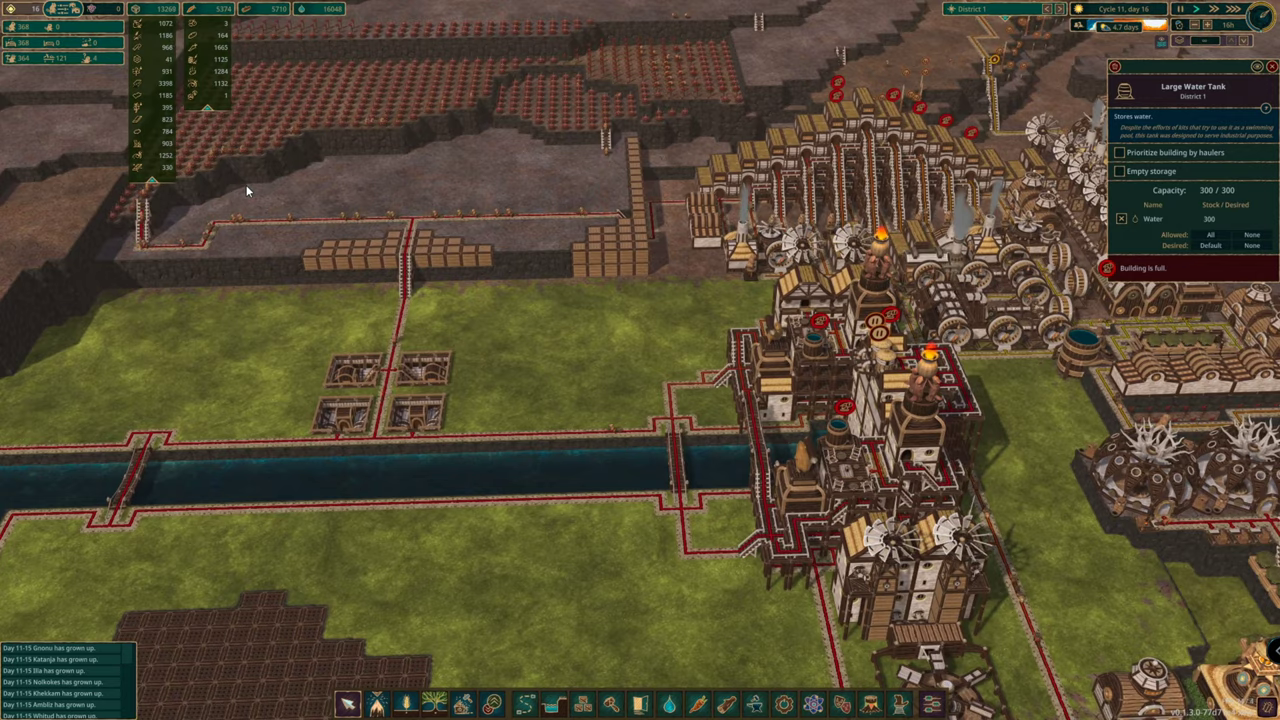
{"action": "key", "text": "d"}
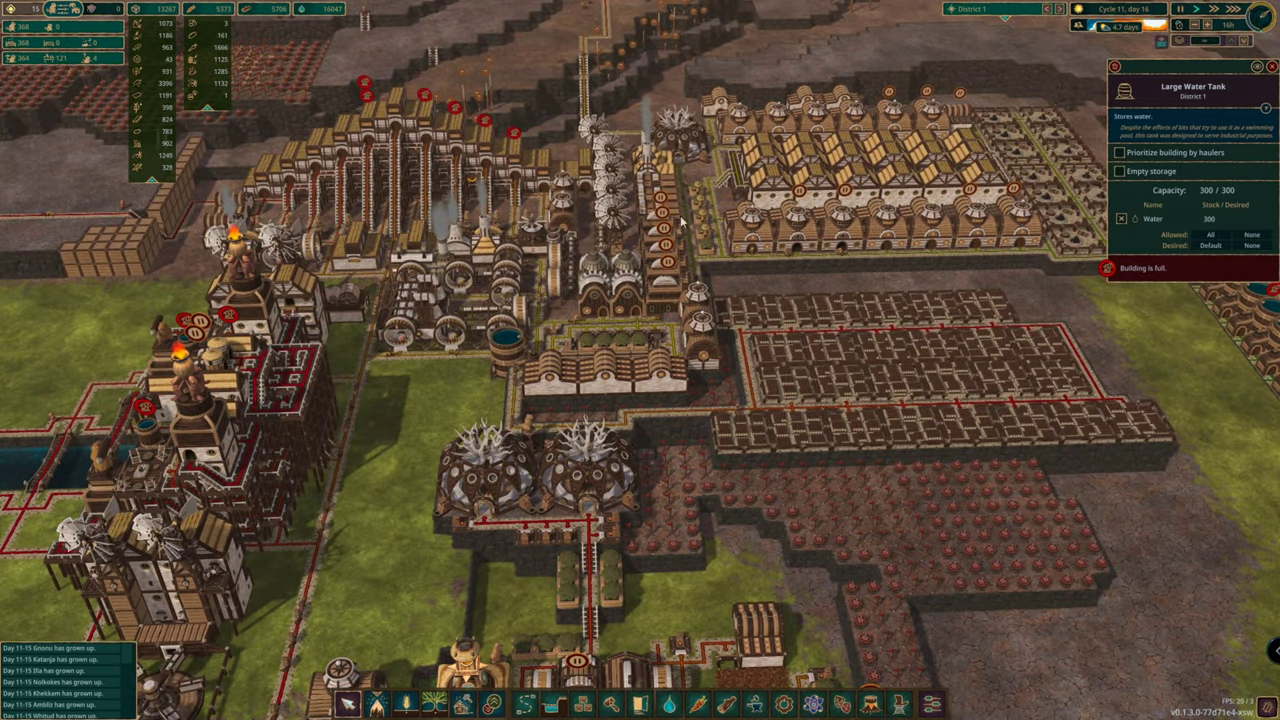
{"action": "key", "text": "s"}
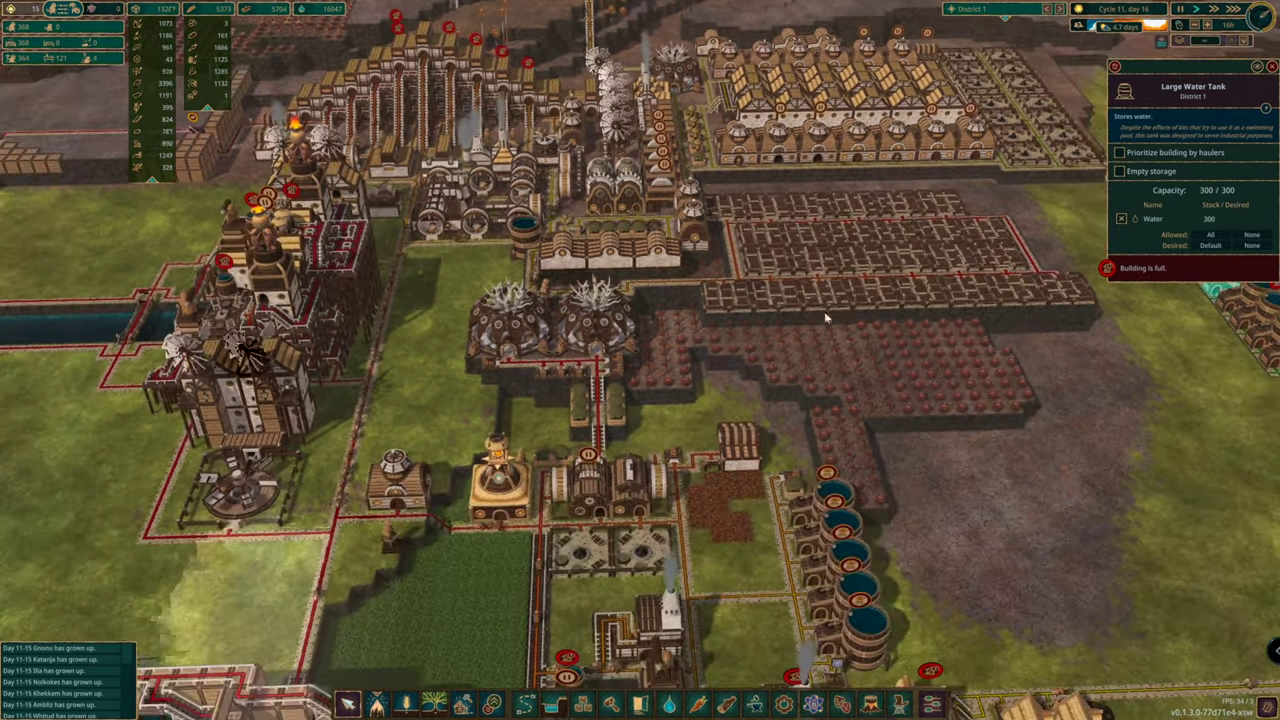
{"action": "key", "text": "s"}
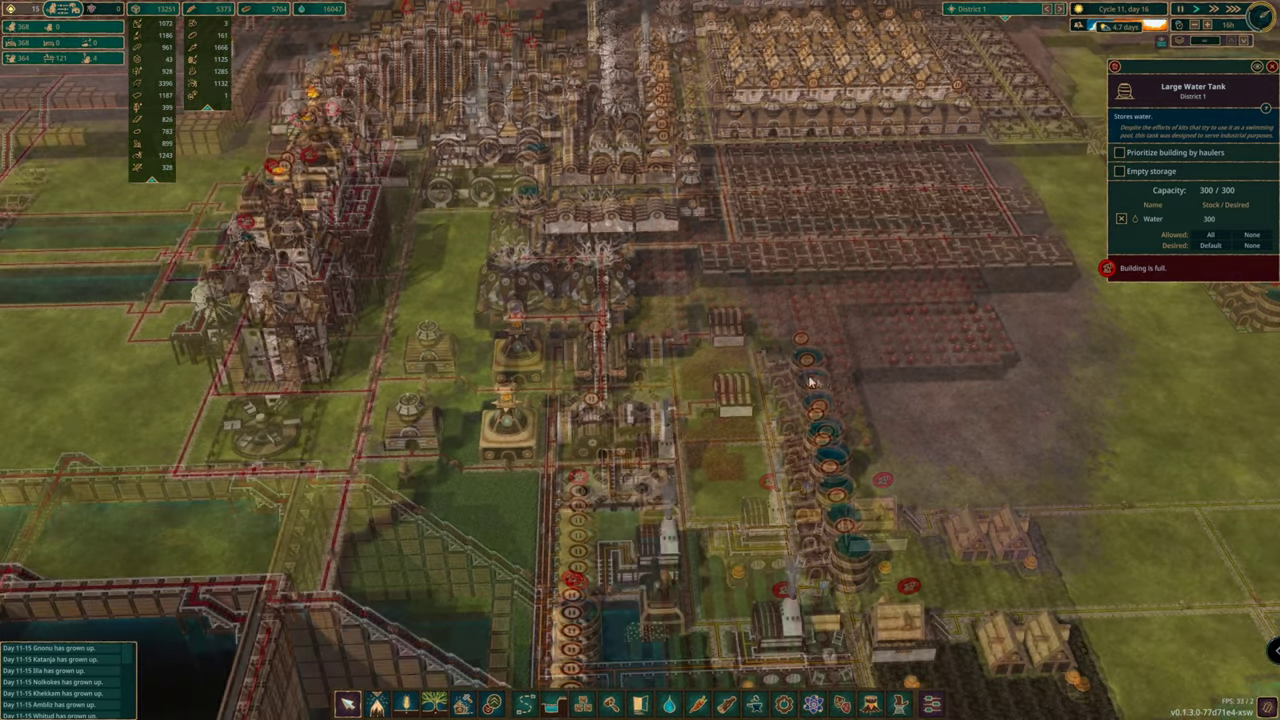
{"action": "key", "text": "s"}
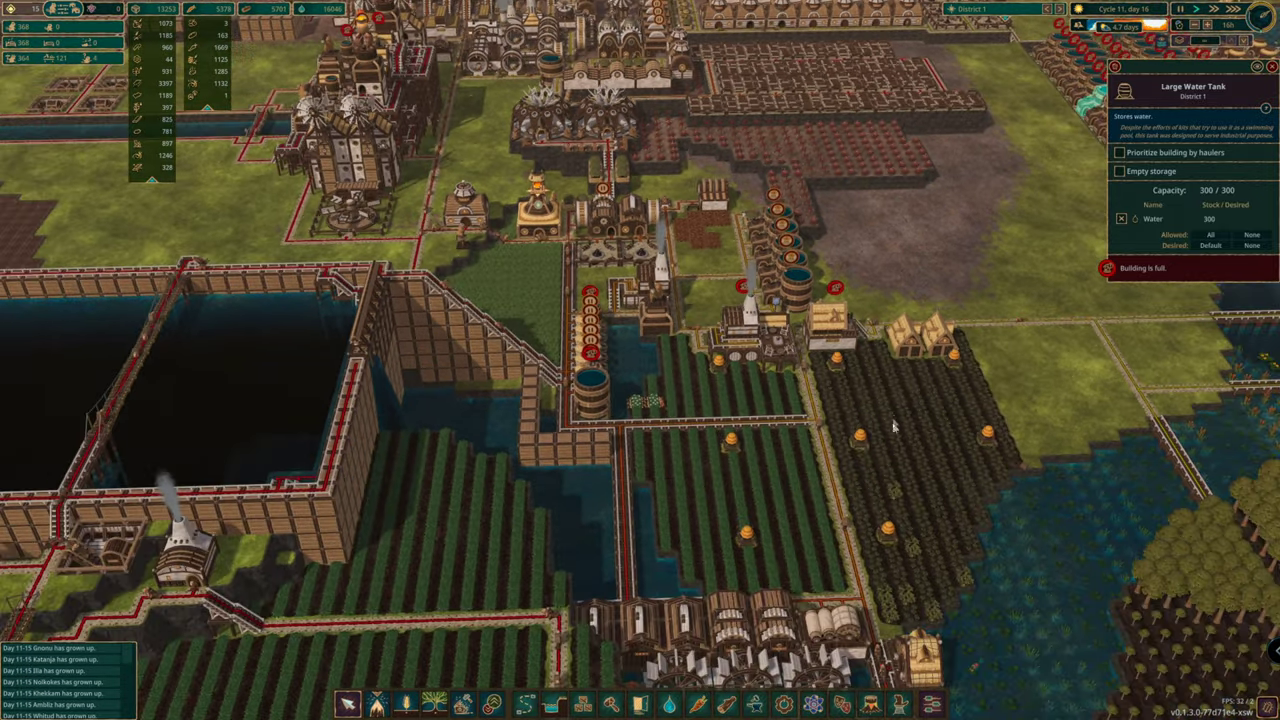
{"action": "key", "text": "s"}
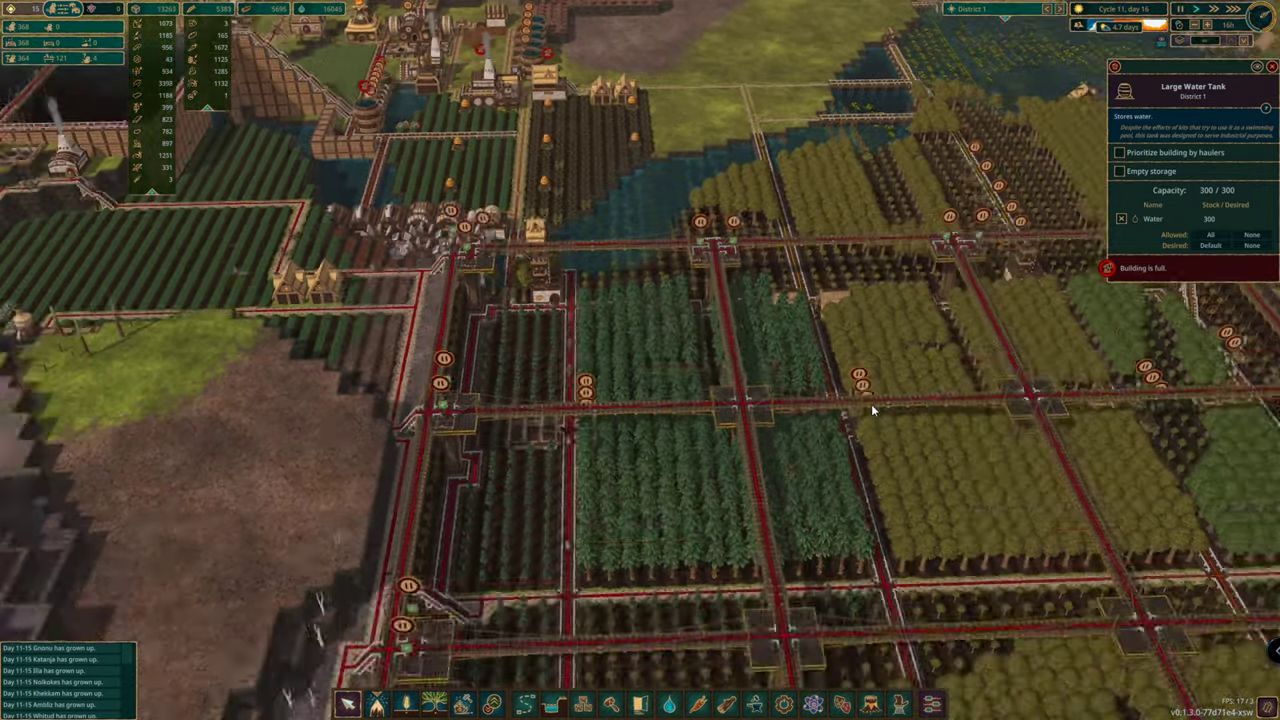
{"action": "key", "text": "s"}
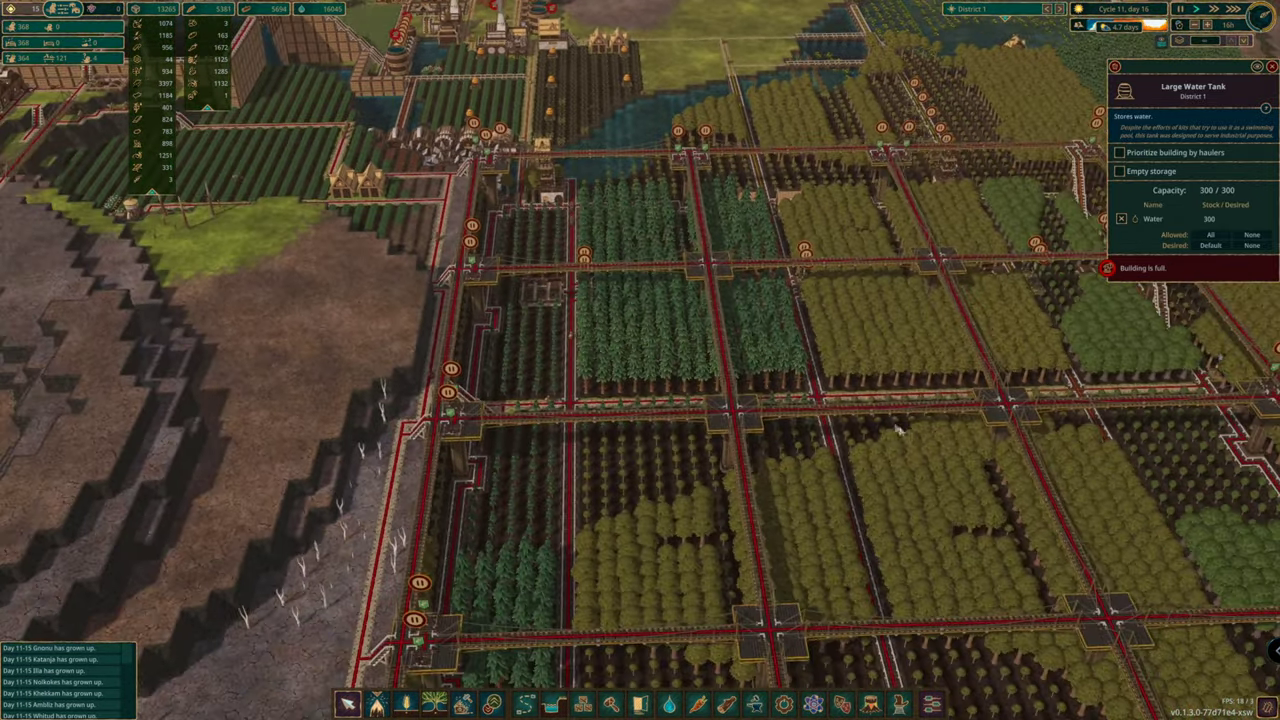
{"action": "key", "text": "a"}
{"action": "key", "text": "w"}
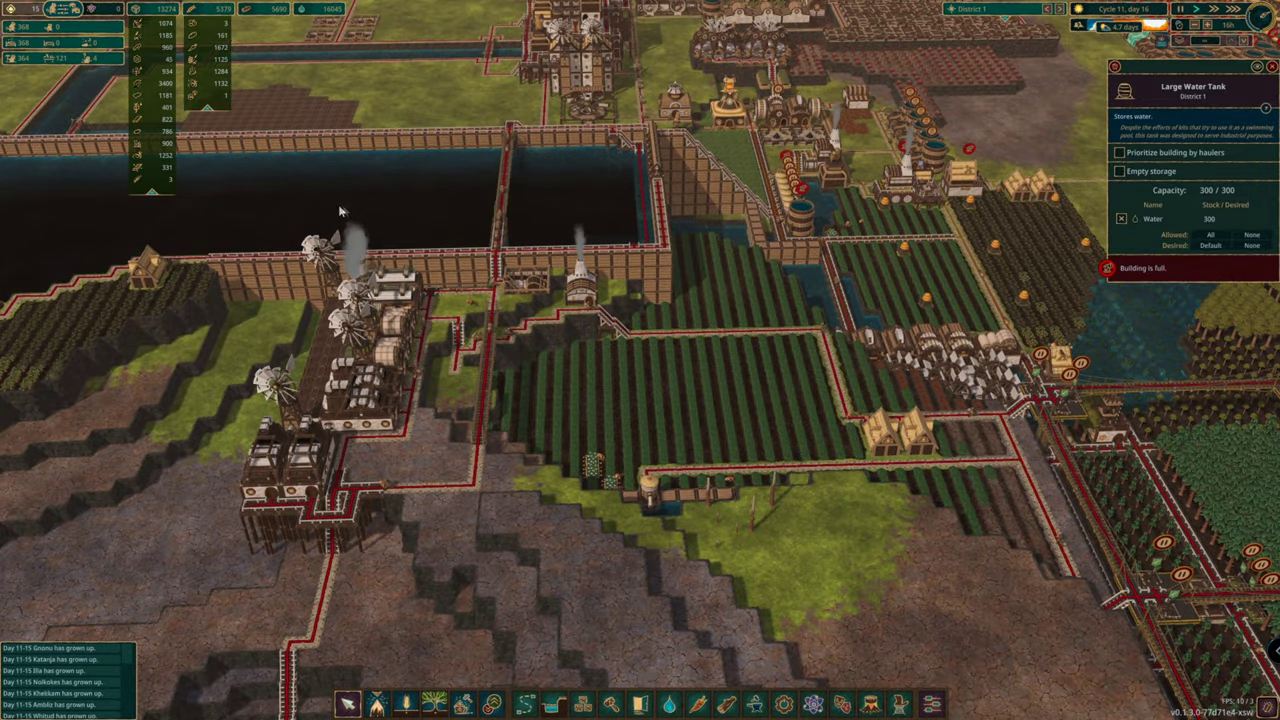
{"action": "key", "text": "w"}
{"action": "key", "text": "a"}
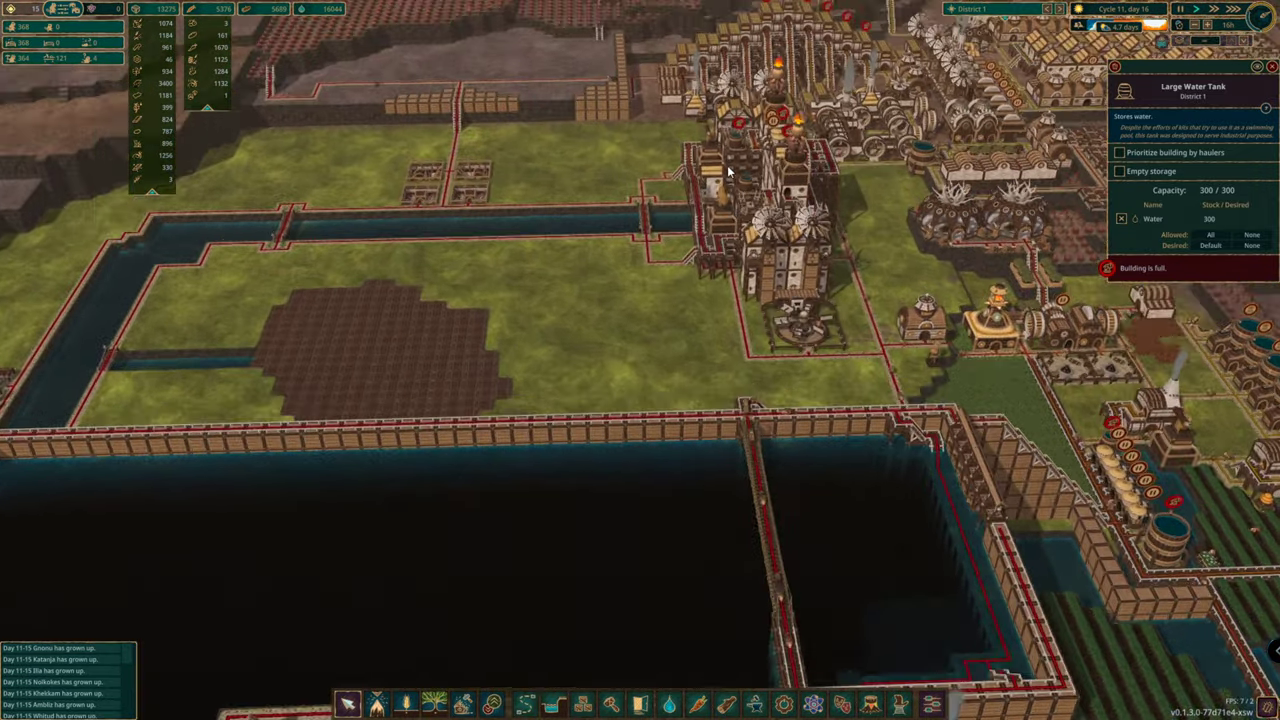
{"action": "key", "text": "w"}
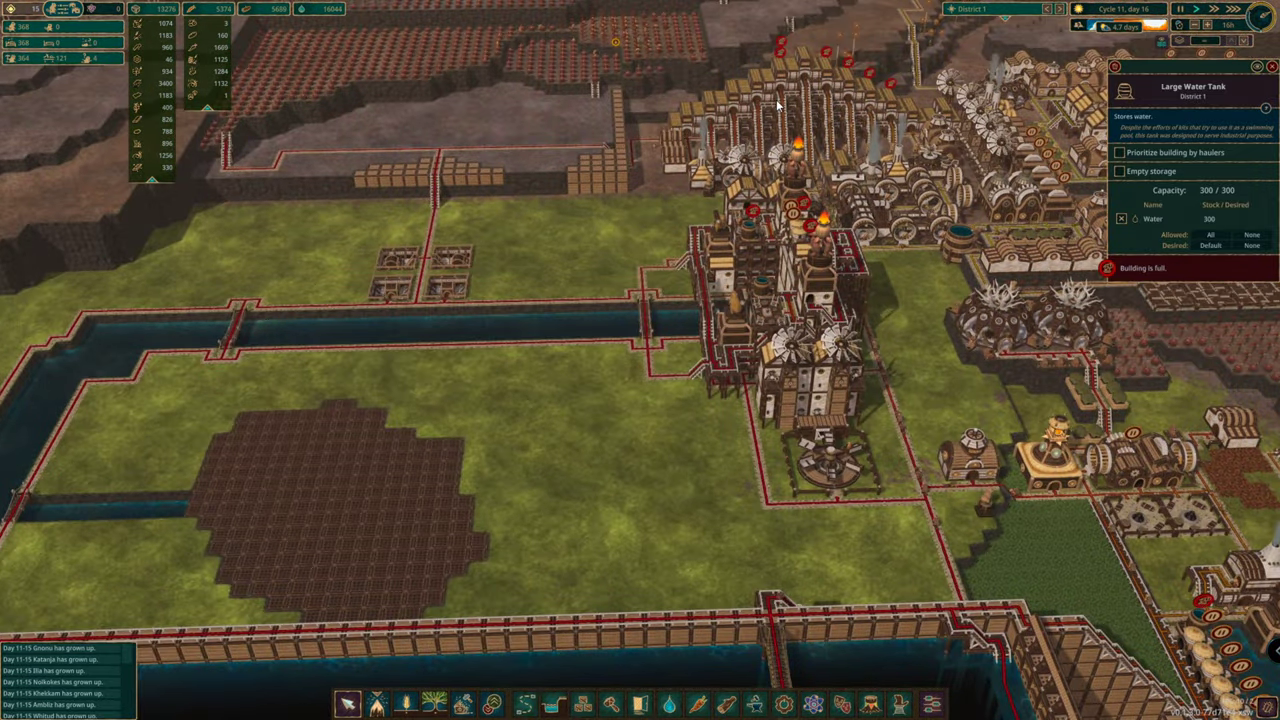
{"action": "key", "text": "w"}
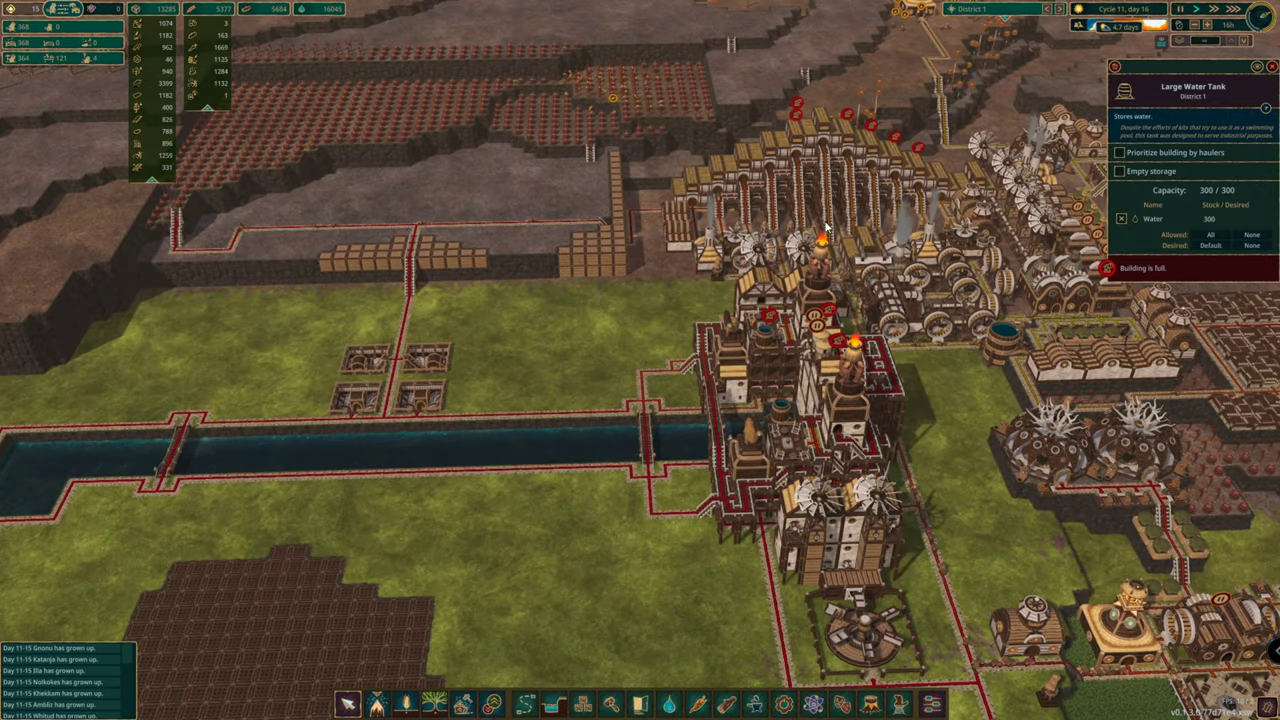
{"action": "key", "text": "w"}
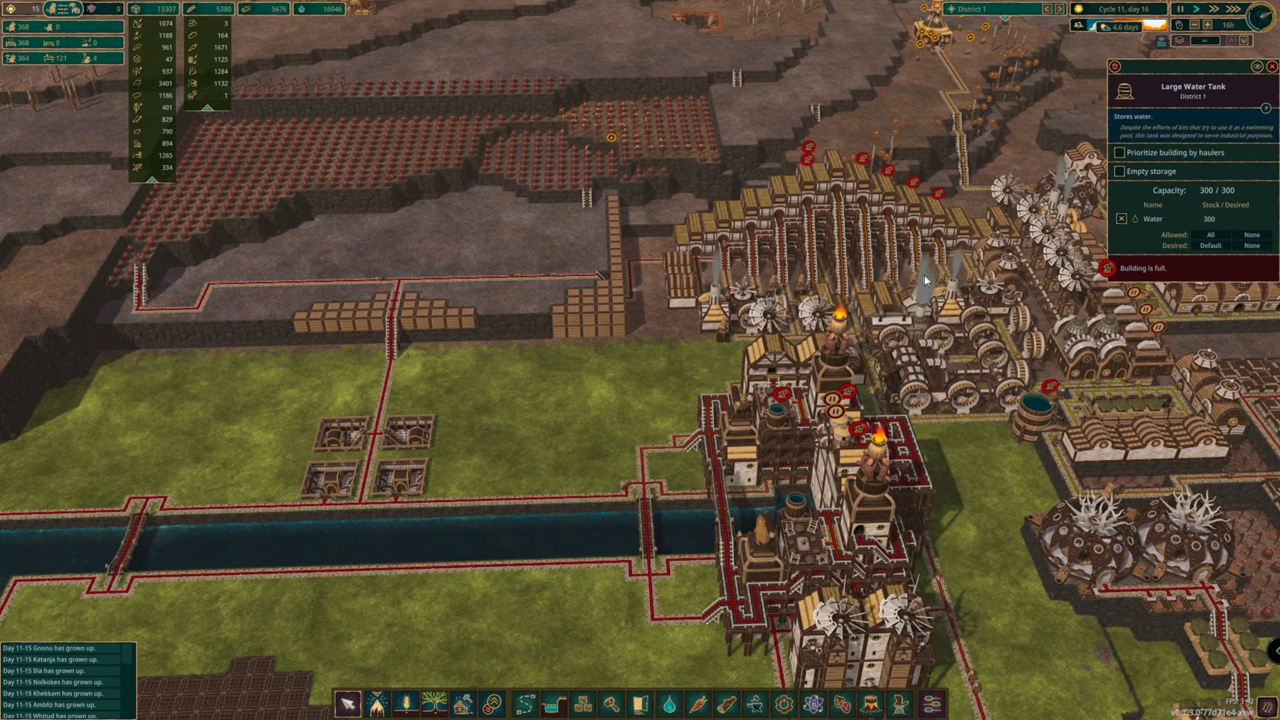
{"action": "key", "text": "s"}
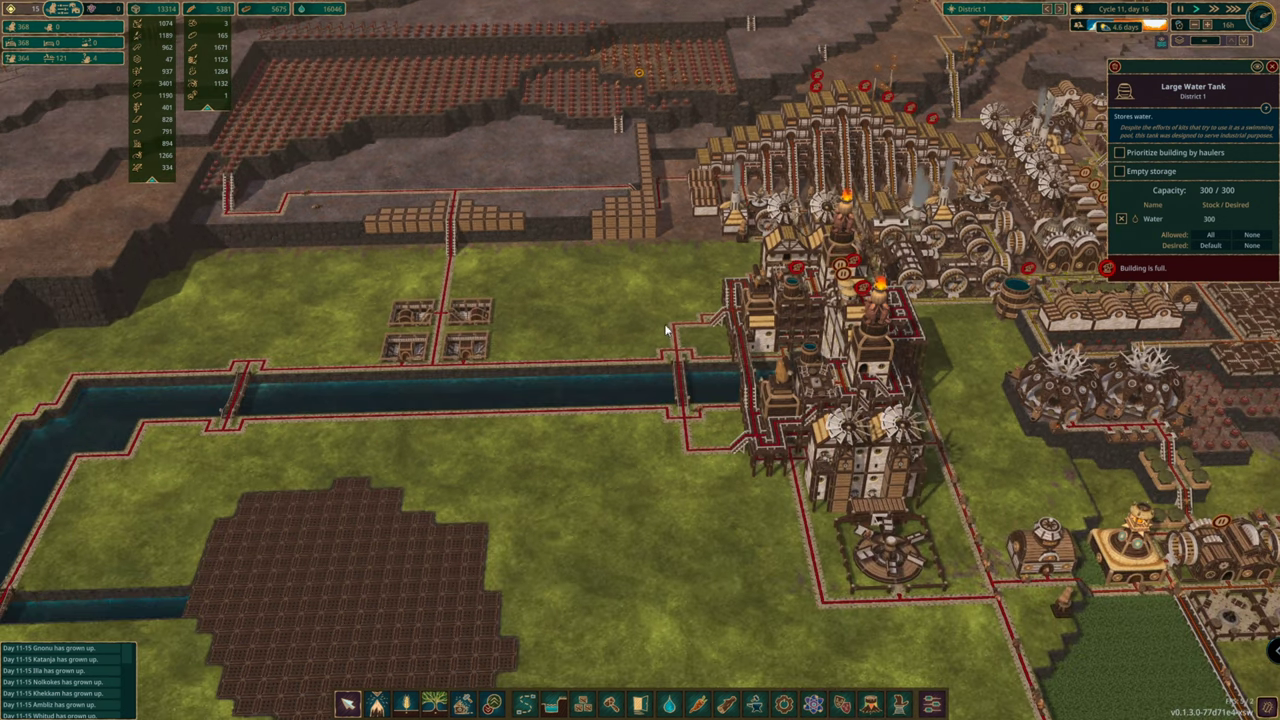
{"action": "key", "text": "a"}
{"action": "key", "text": "w"}
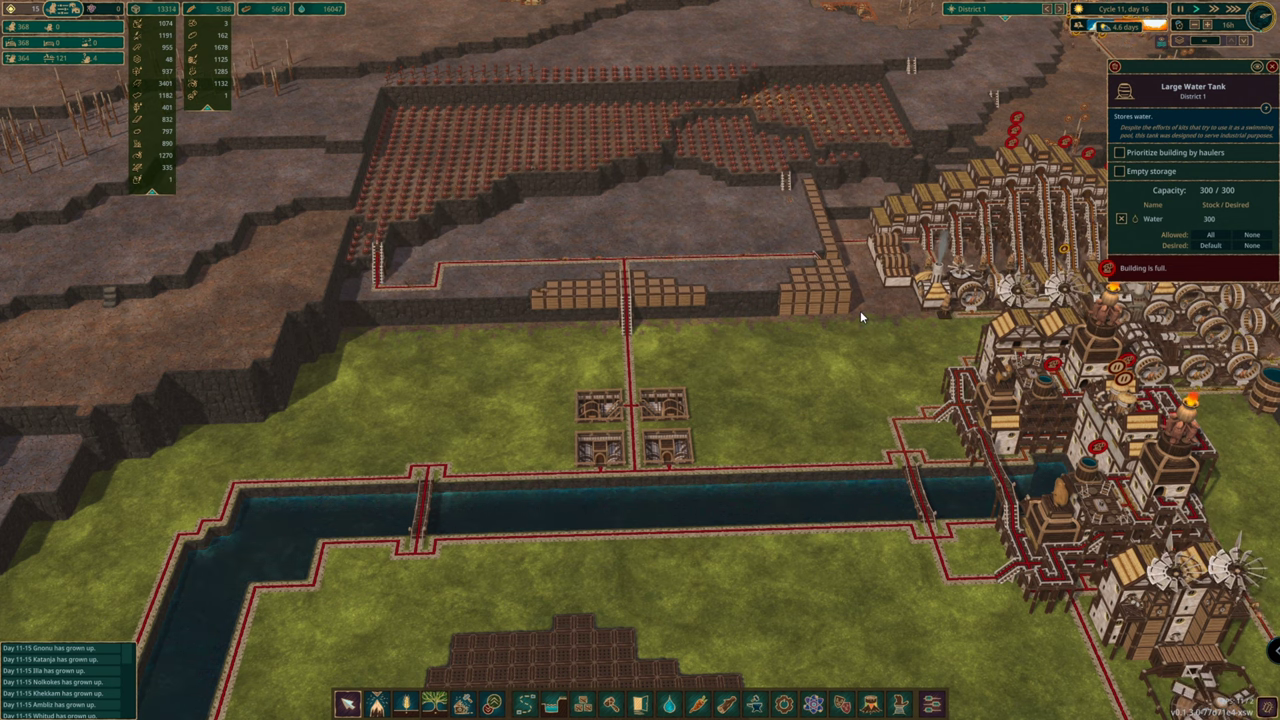
{"action": "key", "text": "d"}
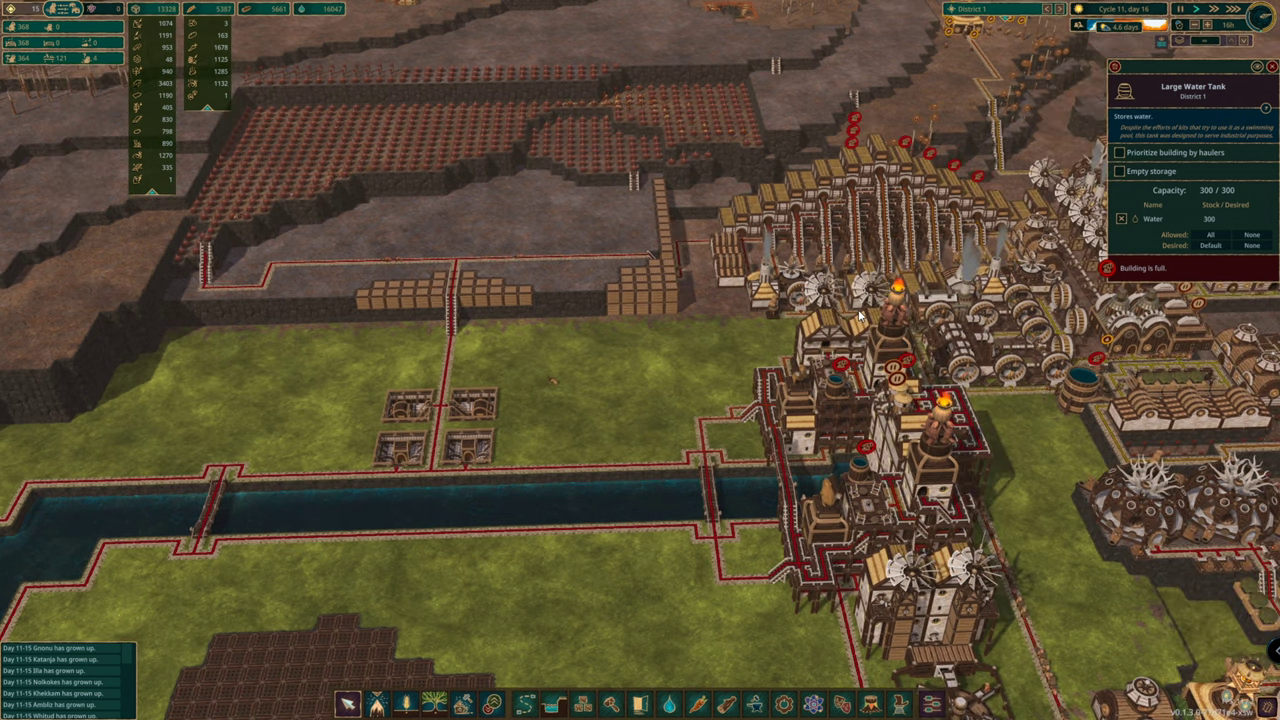
{"action": "key", "text": "a"}
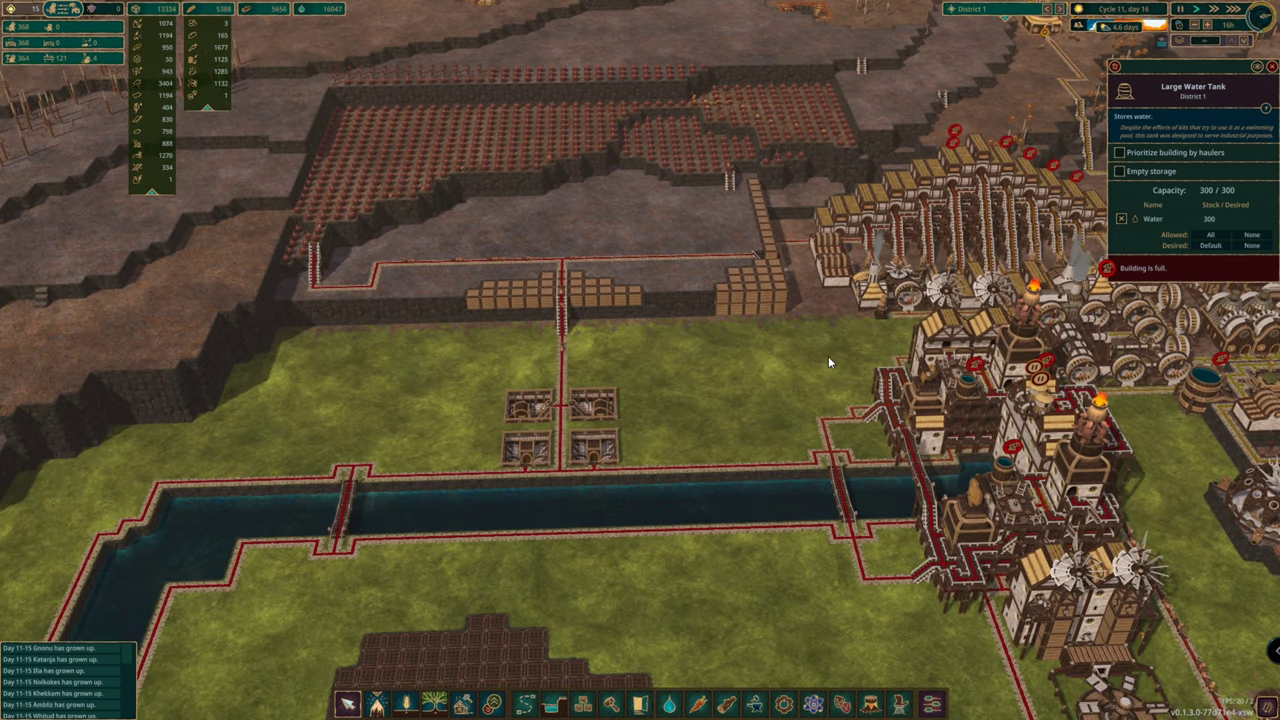